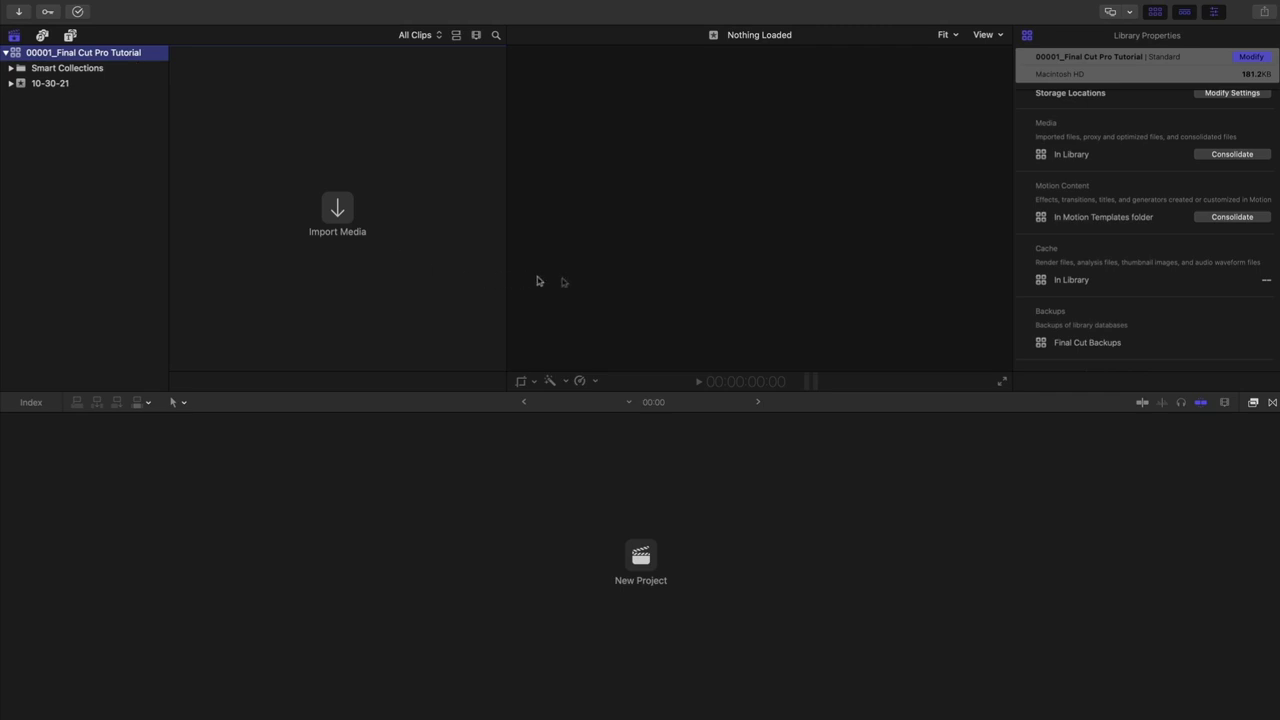
# Review the import preferences for file storage, keywords, transcoding and audio analysis, leaving the settings as they are.
pyautogui.moveTo(240, 4)
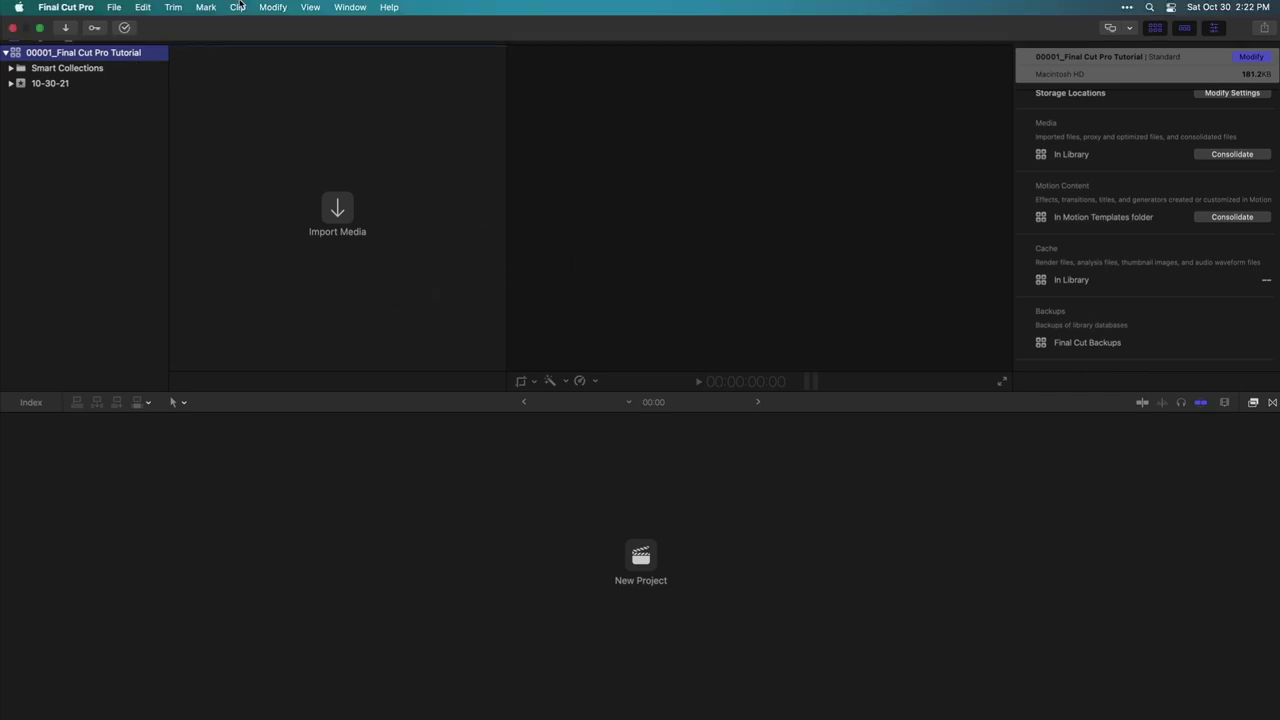
pyautogui.click(80, 8)
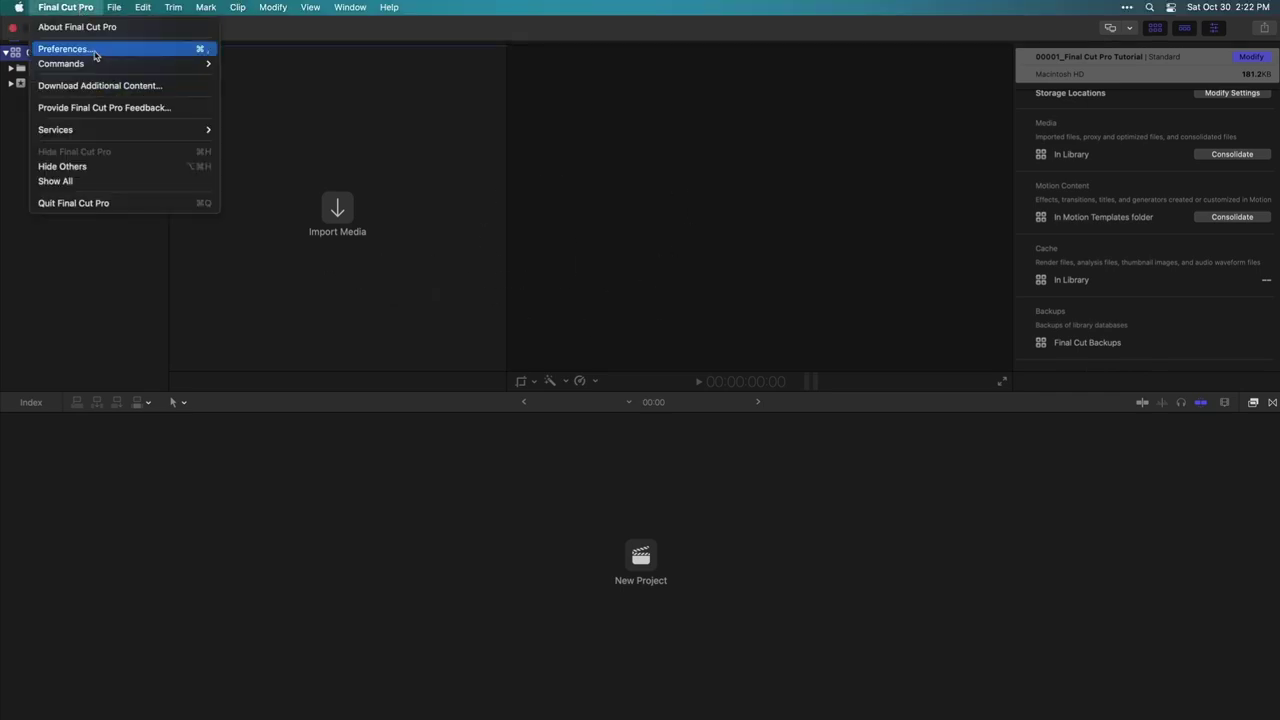
pyautogui.click(94, 50)
pyautogui.moveTo(771, 217); pyautogui.dragTo(744, 201)
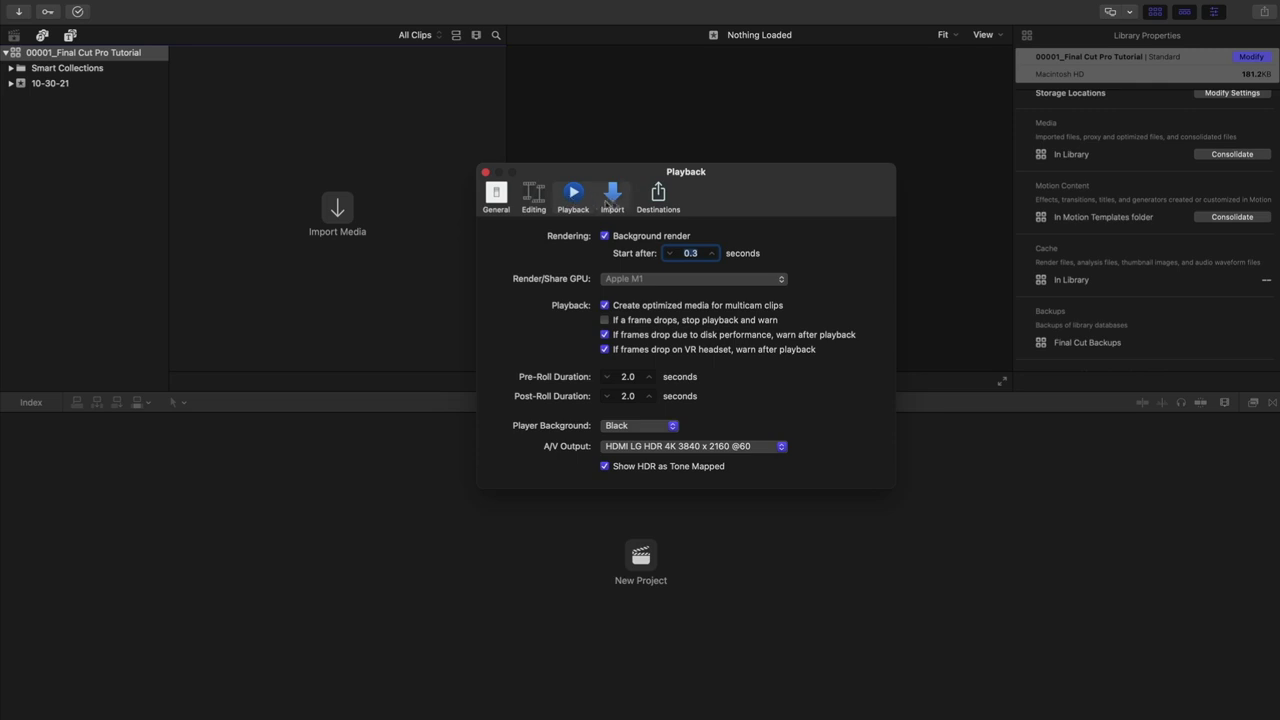
pyautogui.click(607, 199)
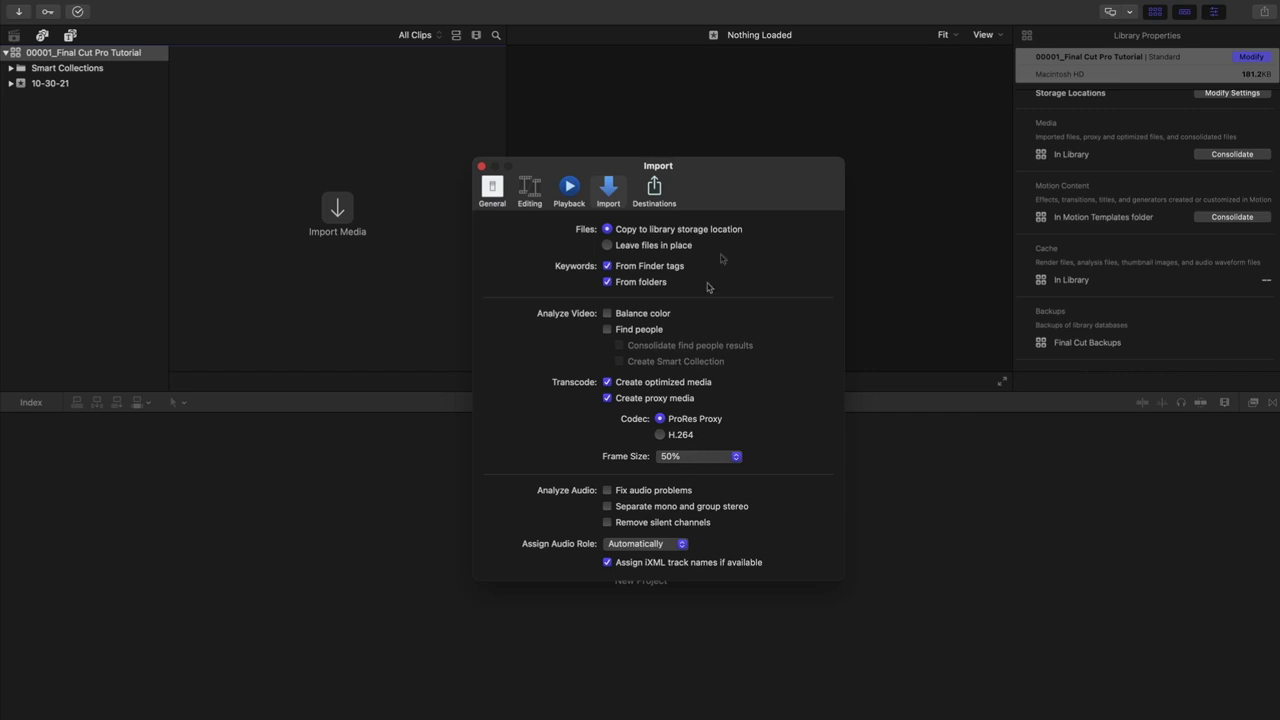
pyautogui.moveTo(727, 197); pyautogui.dragTo(724, 193)
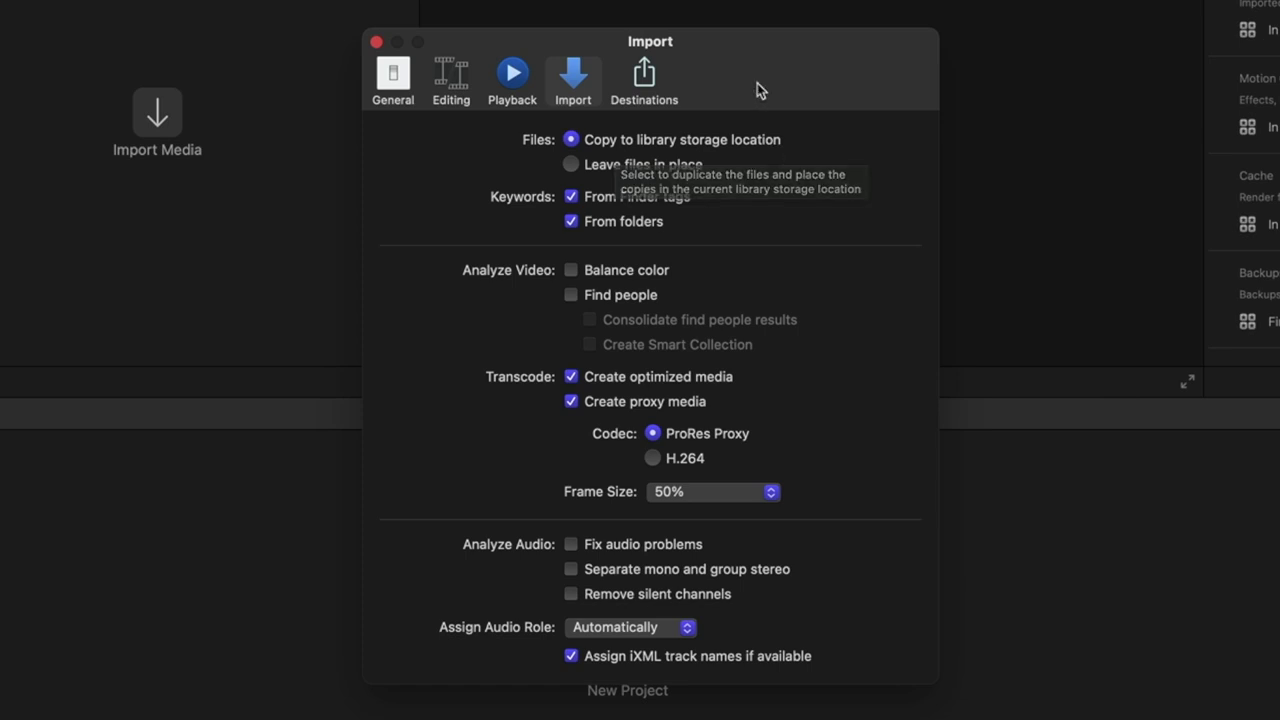
pyautogui.moveTo(757, 83); pyautogui.dragTo(754, 81)
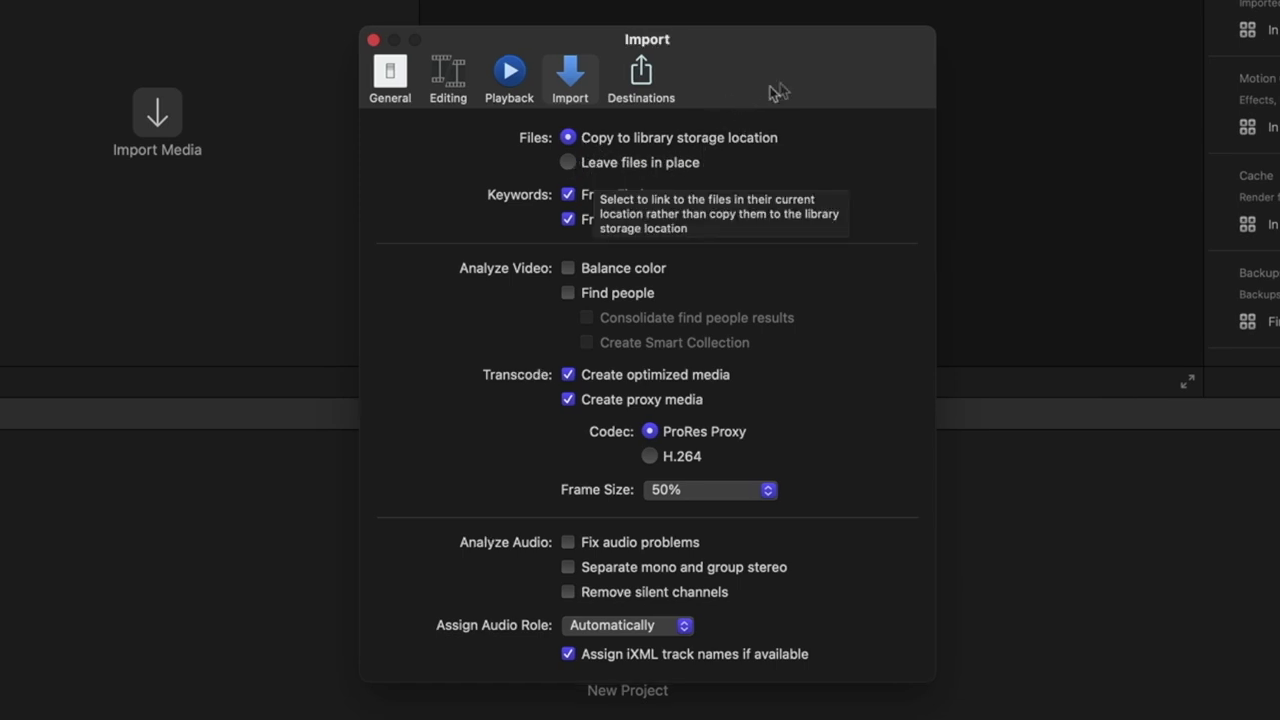
pyautogui.moveTo(771, 89); pyautogui.dragTo(747, 83)
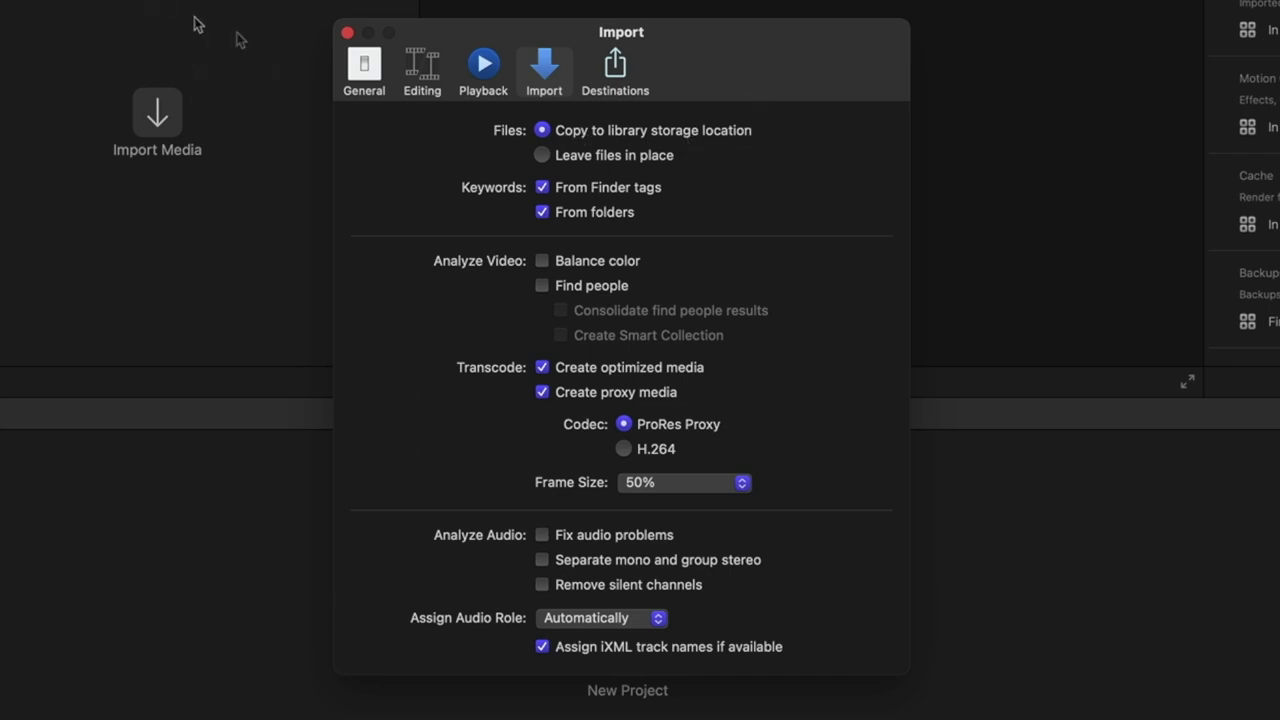
pyautogui.moveTo(866, 66); pyautogui.dragTo(858, 47)
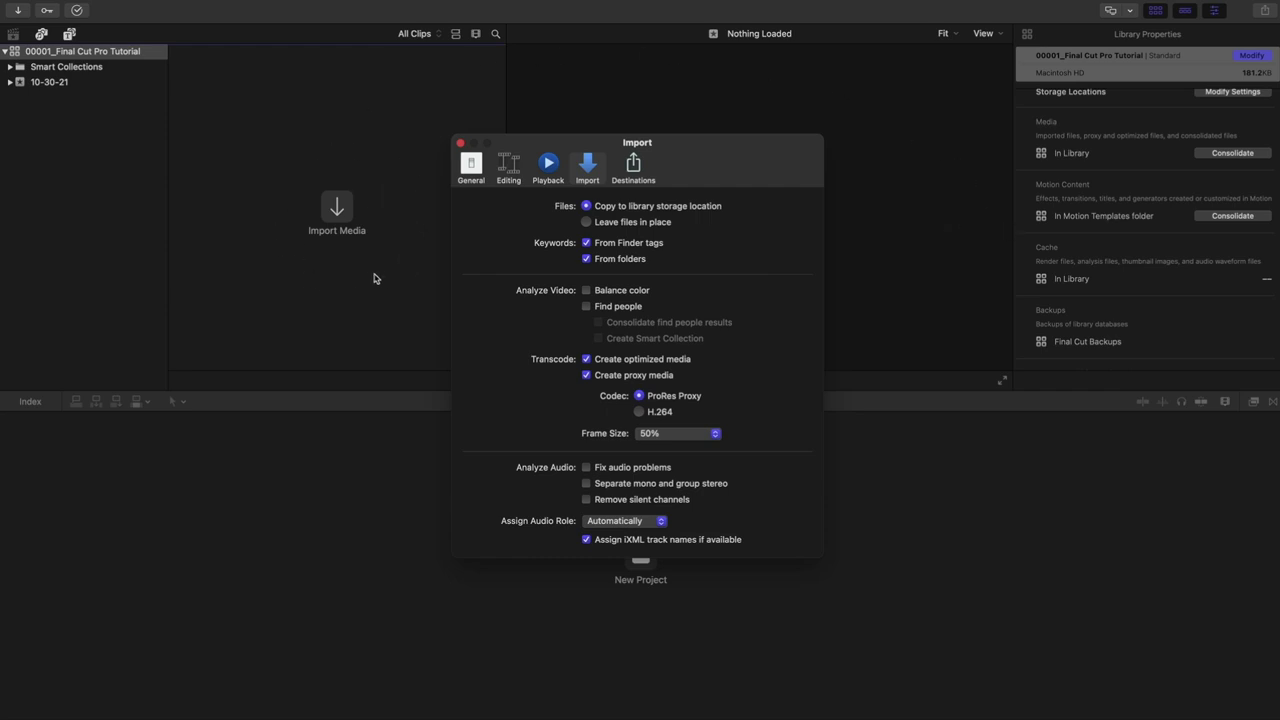
pyautogui.click(1127, 432)
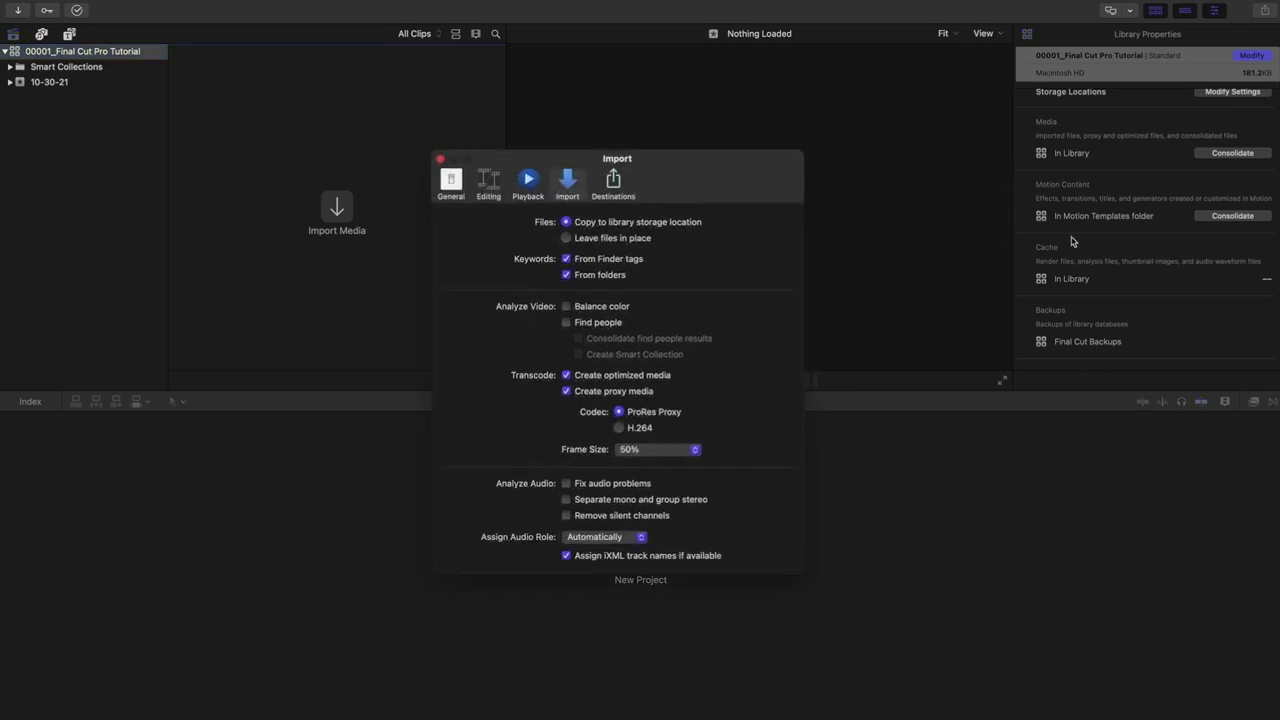
pyautogui.moveTo(689, 187); pyautogui.dragTo(683, 165)
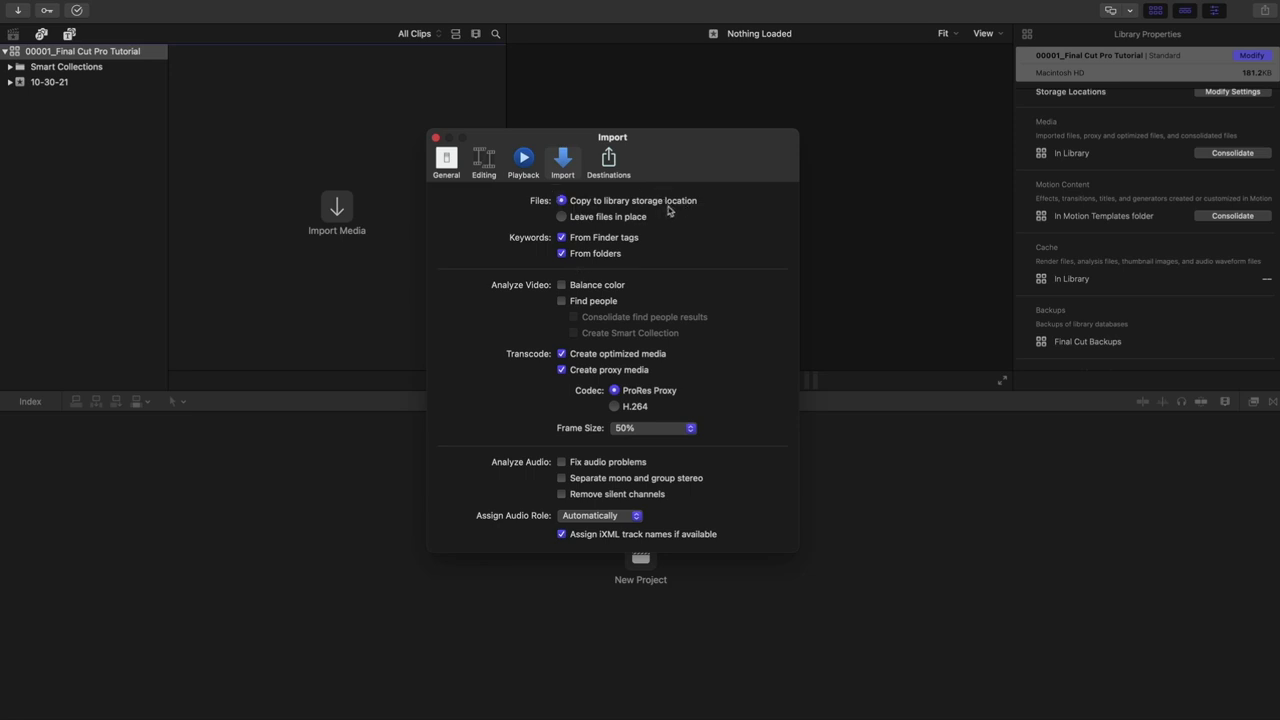
pyautogui.moveTo(722, 169); pyautogui.dragTo(723, 172)
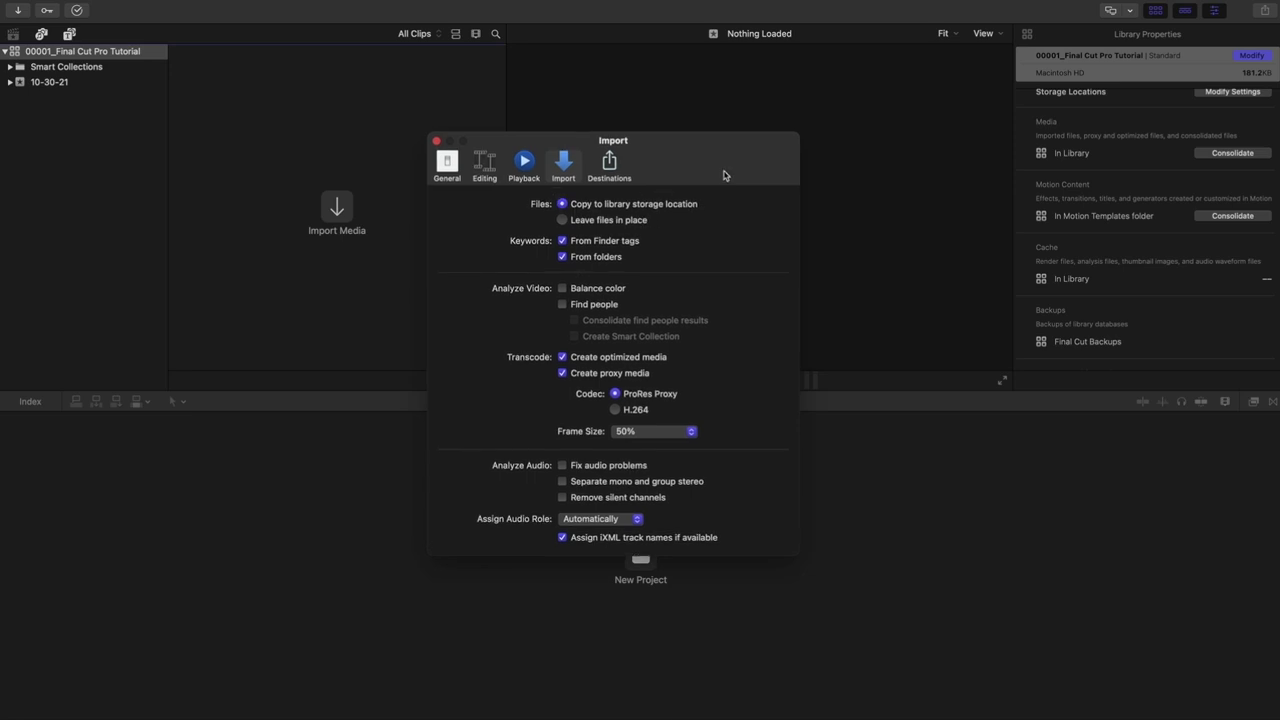
pyautogui.click(437, 142)
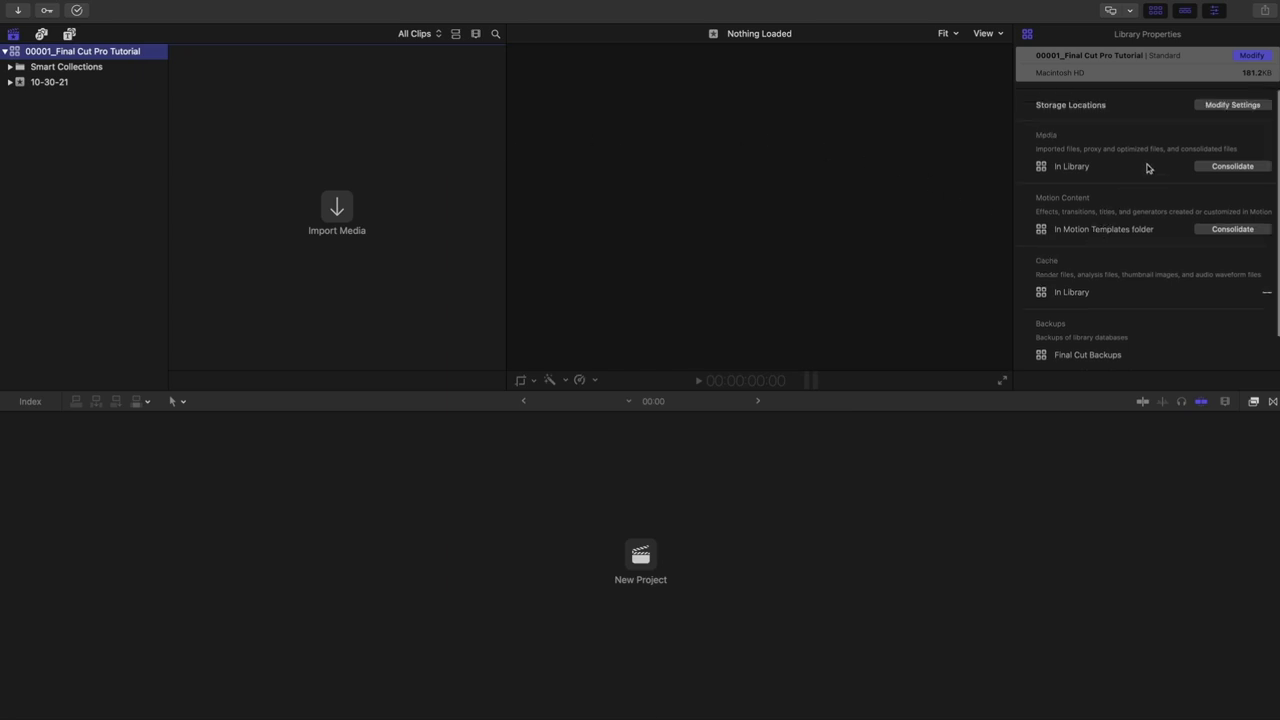
# Inspect the library's storage location settings, check the library file in Finder, view the backup location options, and cancel without changes.
pyautogui.click(1241, 108)
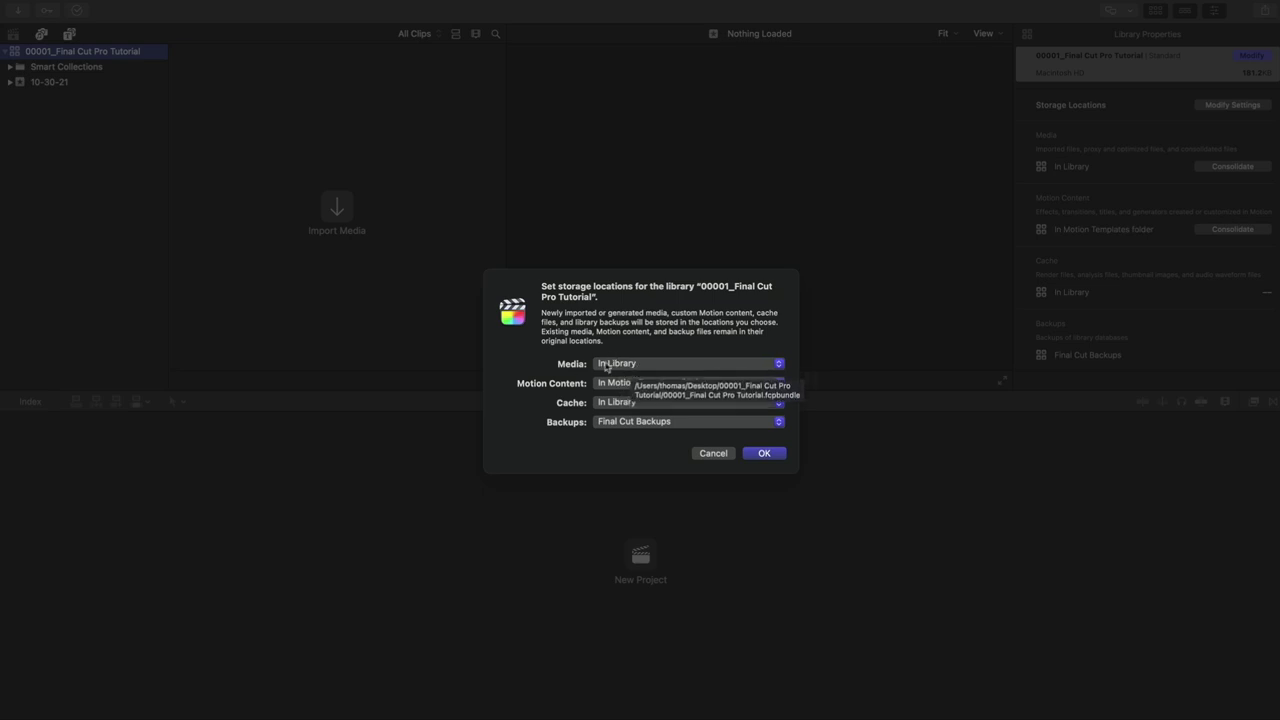
pyautogui.hotkey('ctrl', 'Up')
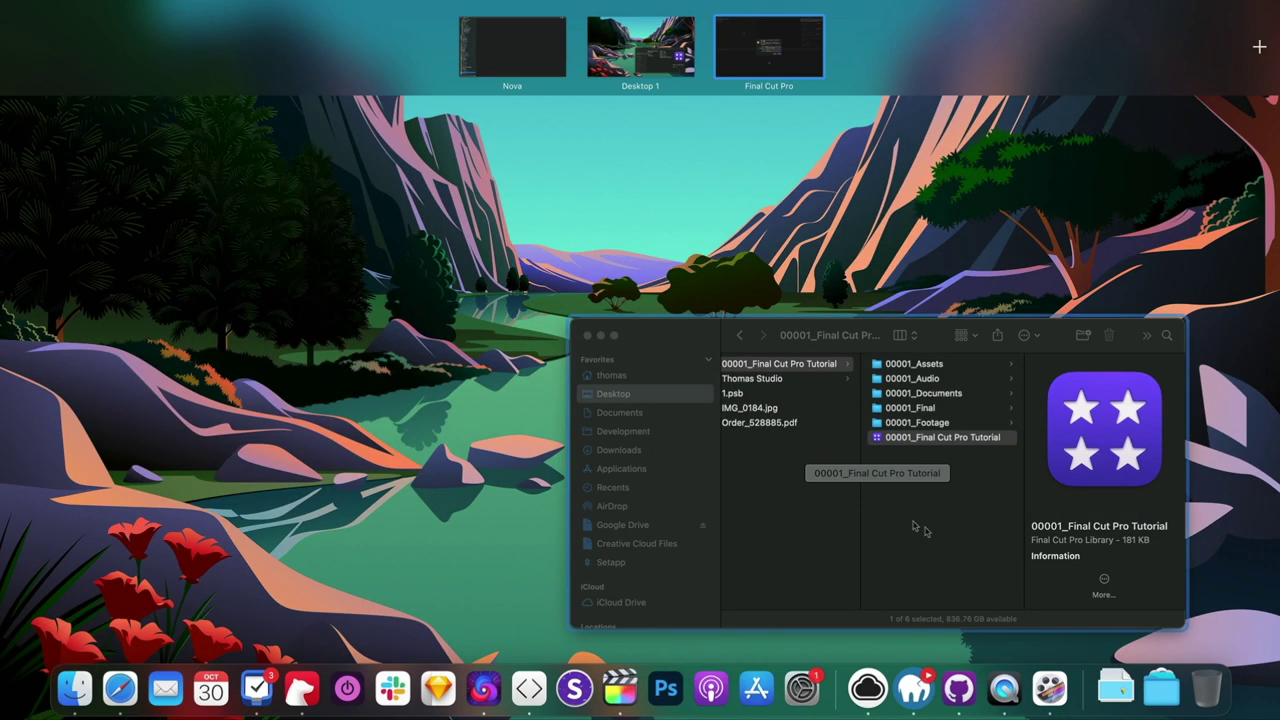
pyautogui.click(909, 534)
pyautogui.hotkey('ctrl', 'Right')
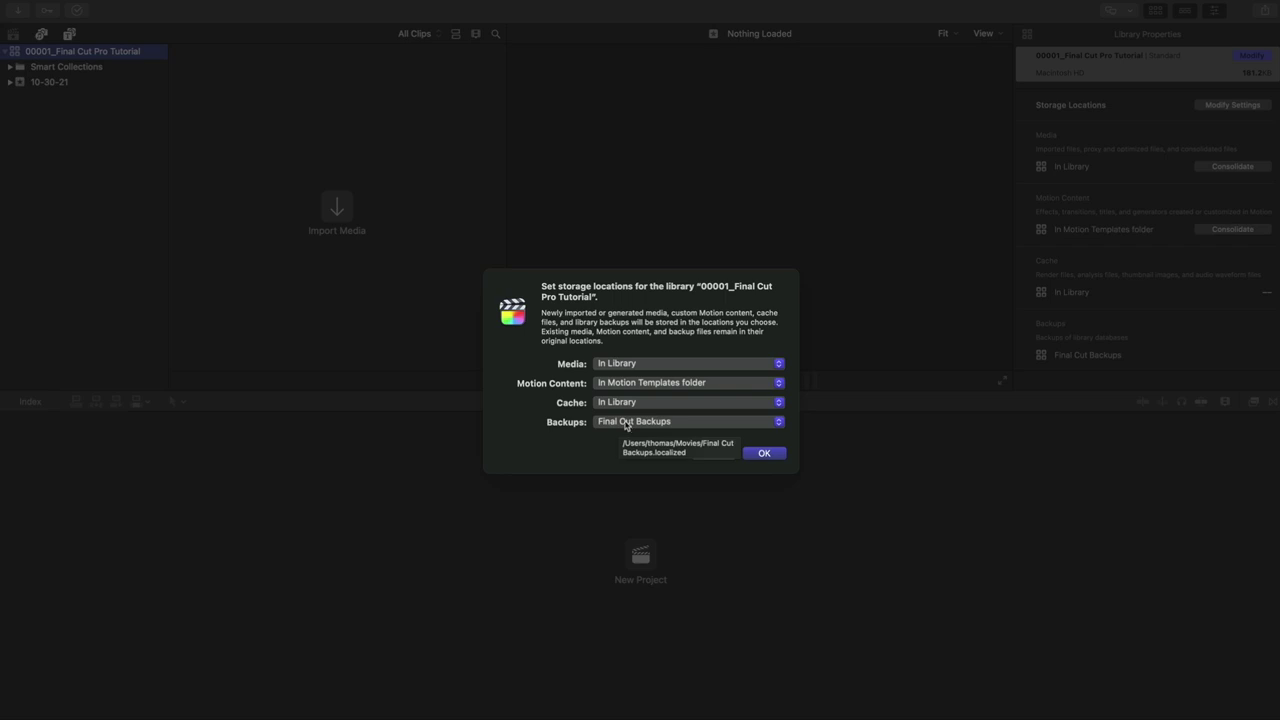
pyautogui.click(660, 424)
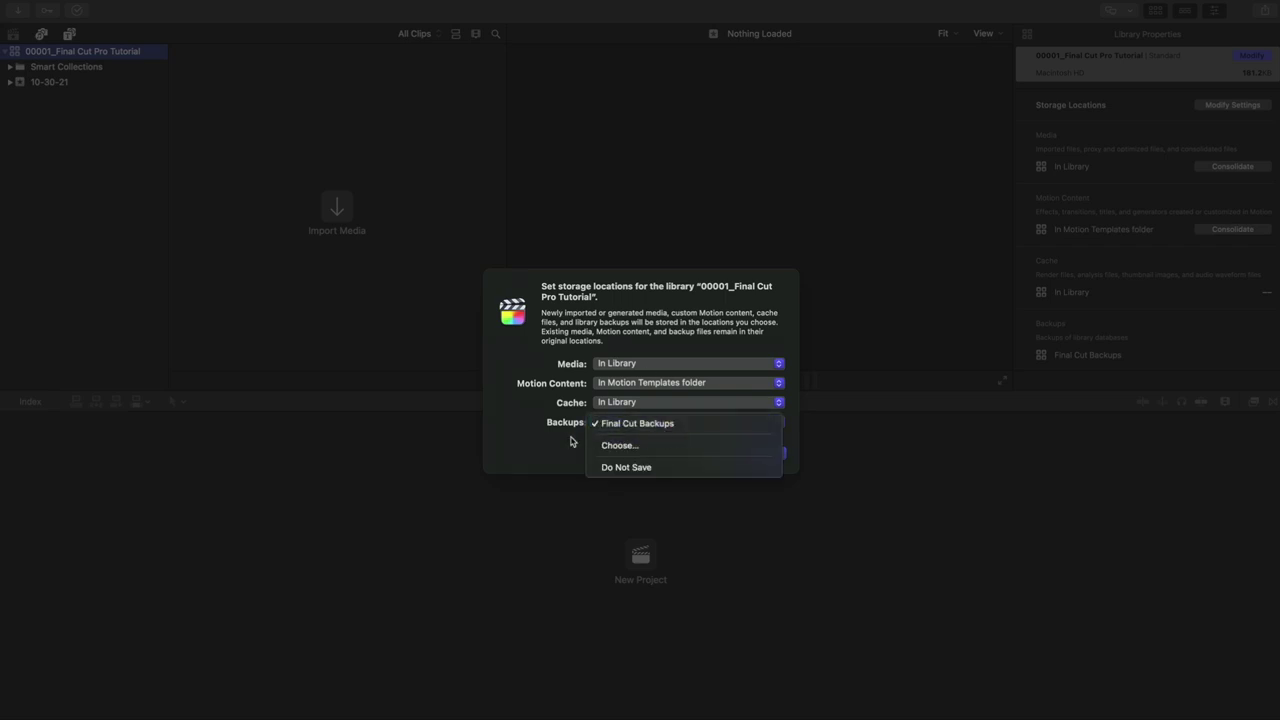
pyautogui.click(650, 434)
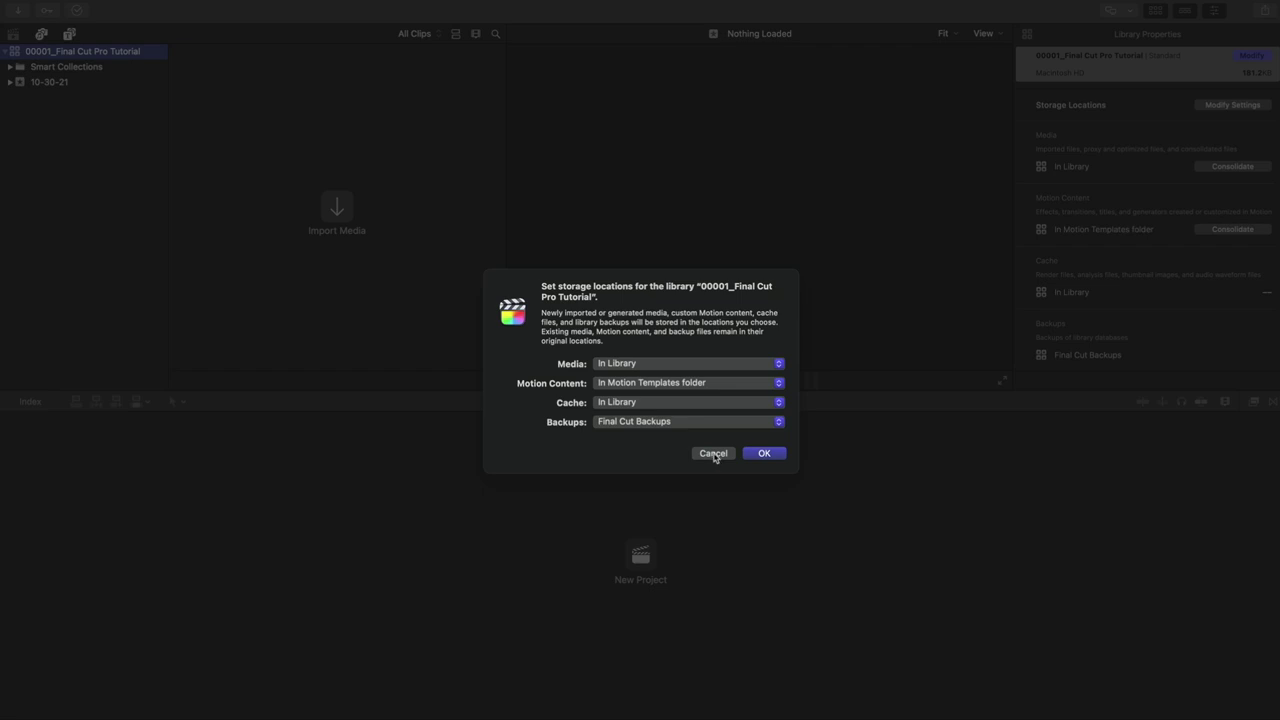
pyautogui.click(713, 453)
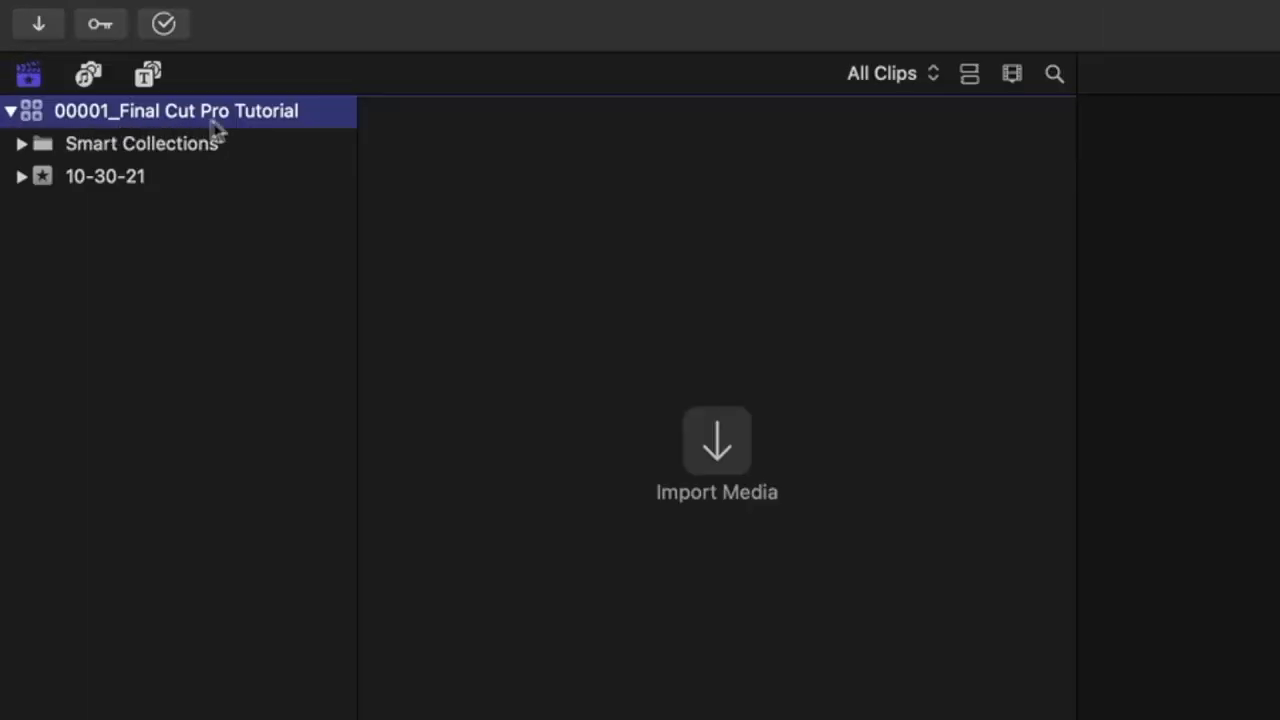
pyautogui.moveTo(257, 126)
pyautogui.click(172, 184)
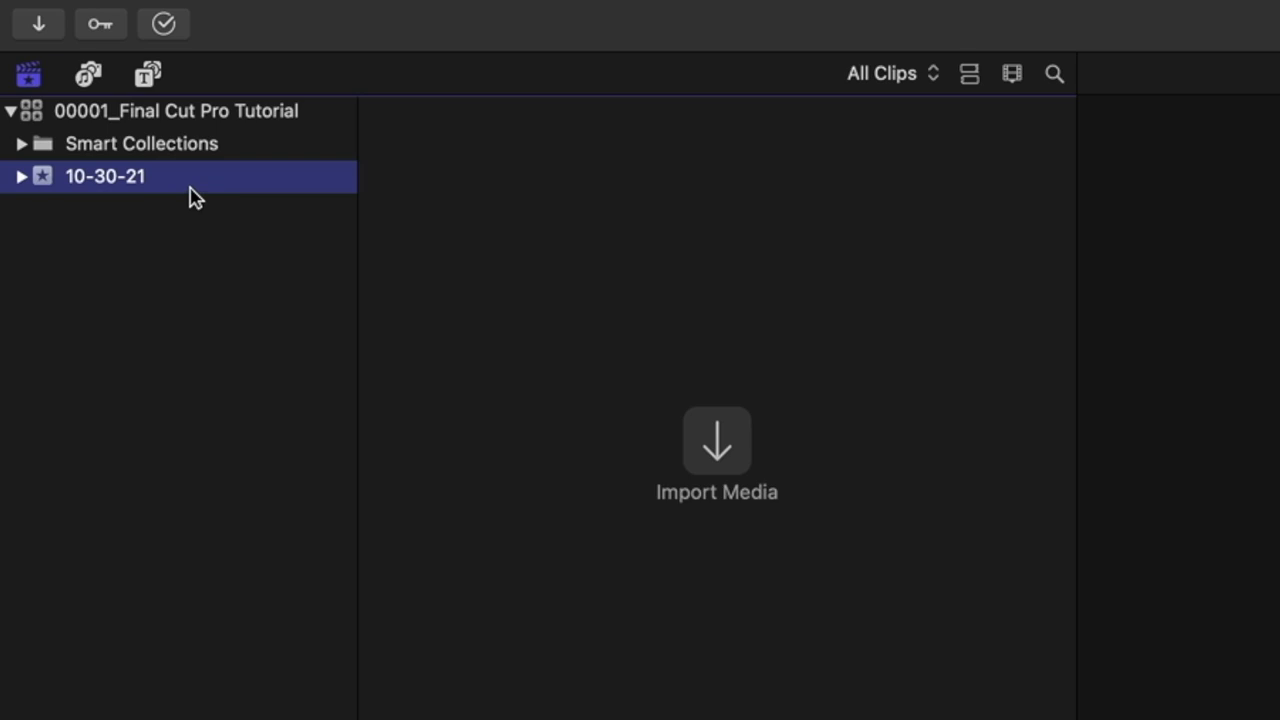
pyautogui.click(190, 112)
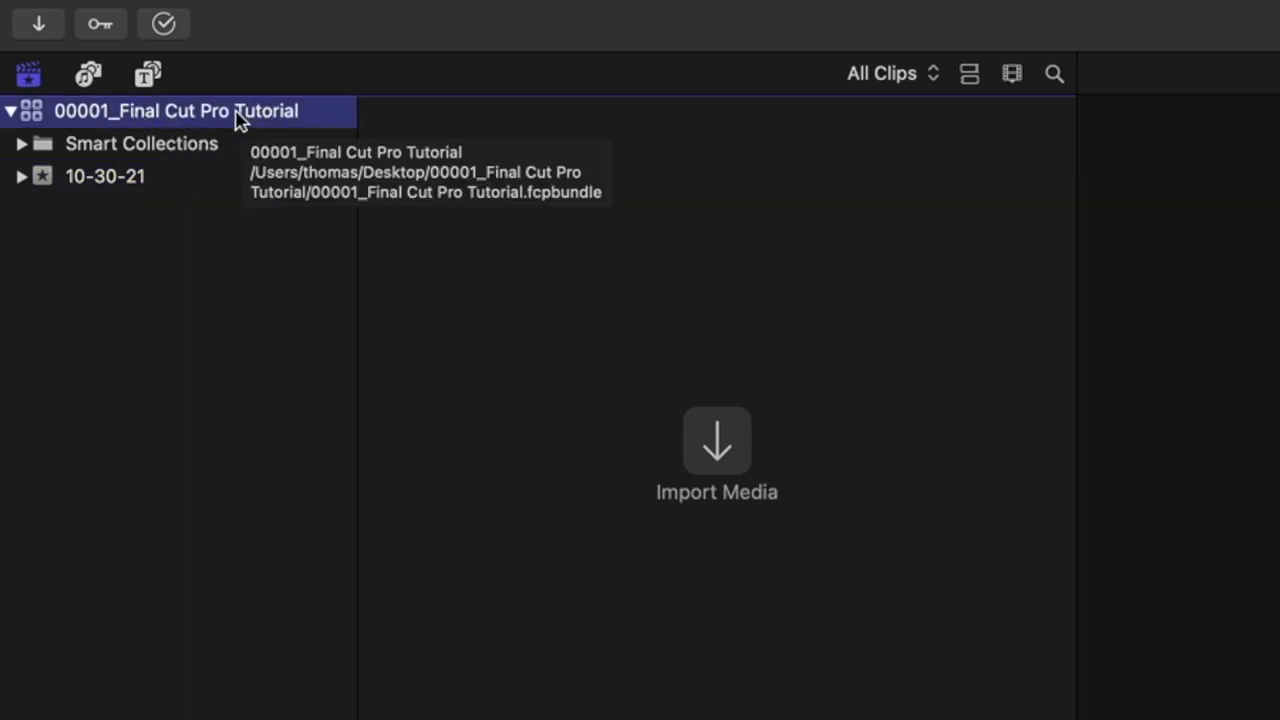
pyautogui.click(170, 186)
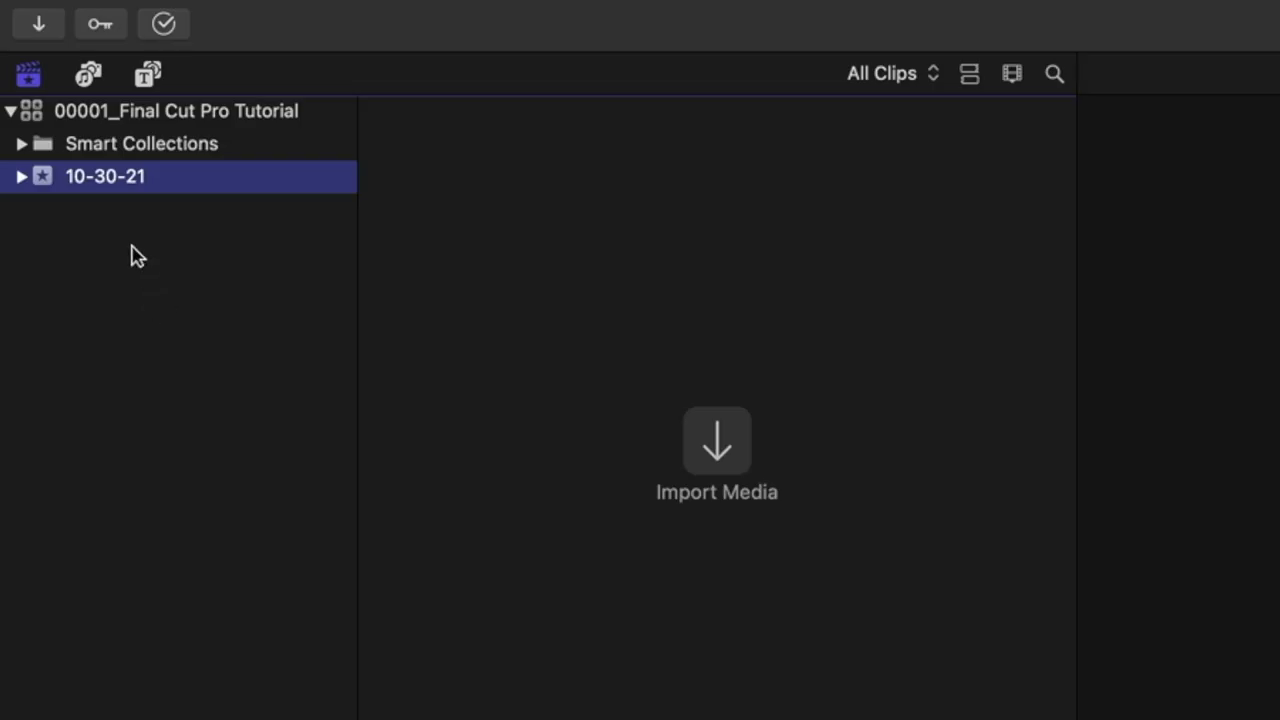
# Create a new event named "Camera 1" in the 00001_Final Cut Pro Tutorial library.
pyautogui.rightClick(133, 238)
pyautogui.click(139, 118)
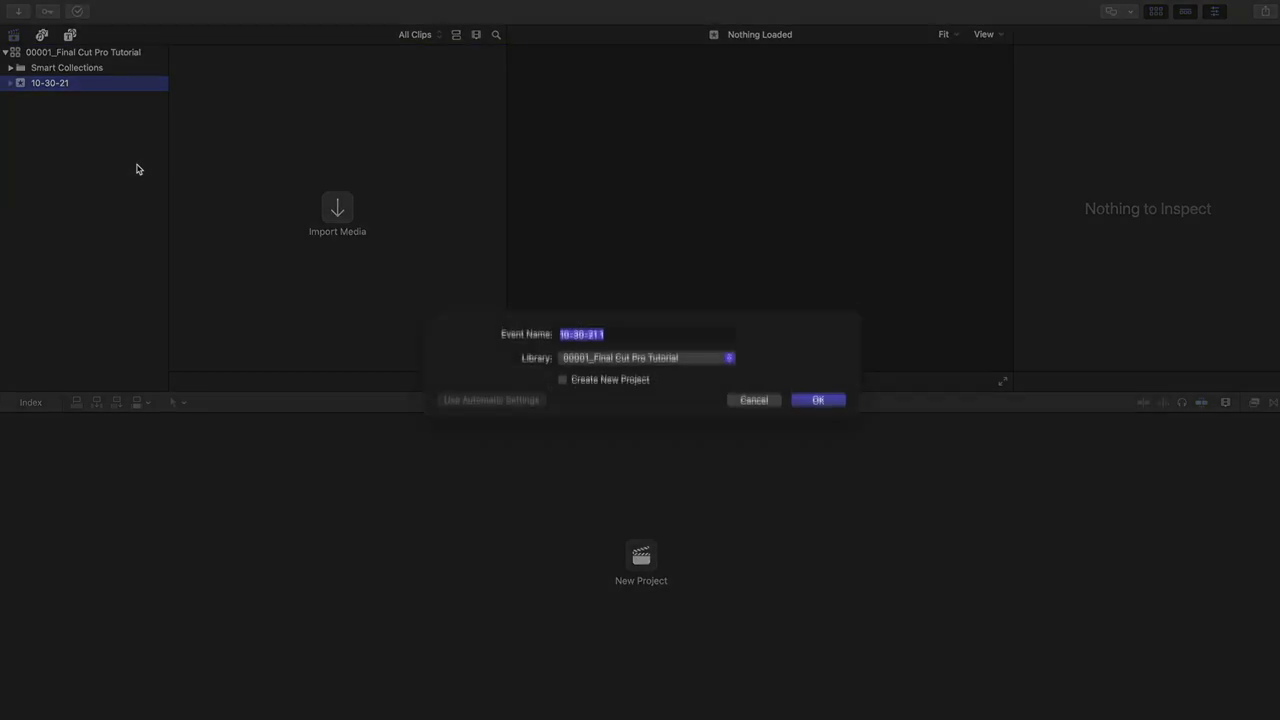
pyautogui.write('Camera')
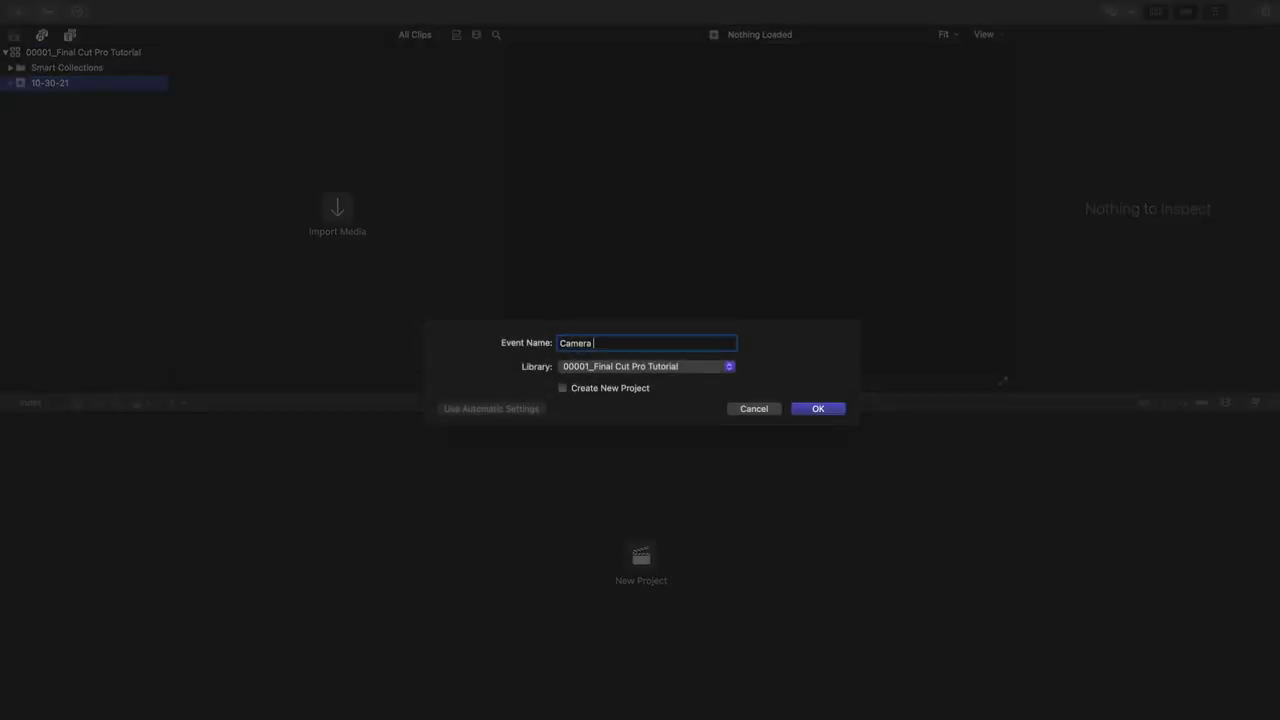
pyautogui.write(' 1')
pyautogui.press('Return')
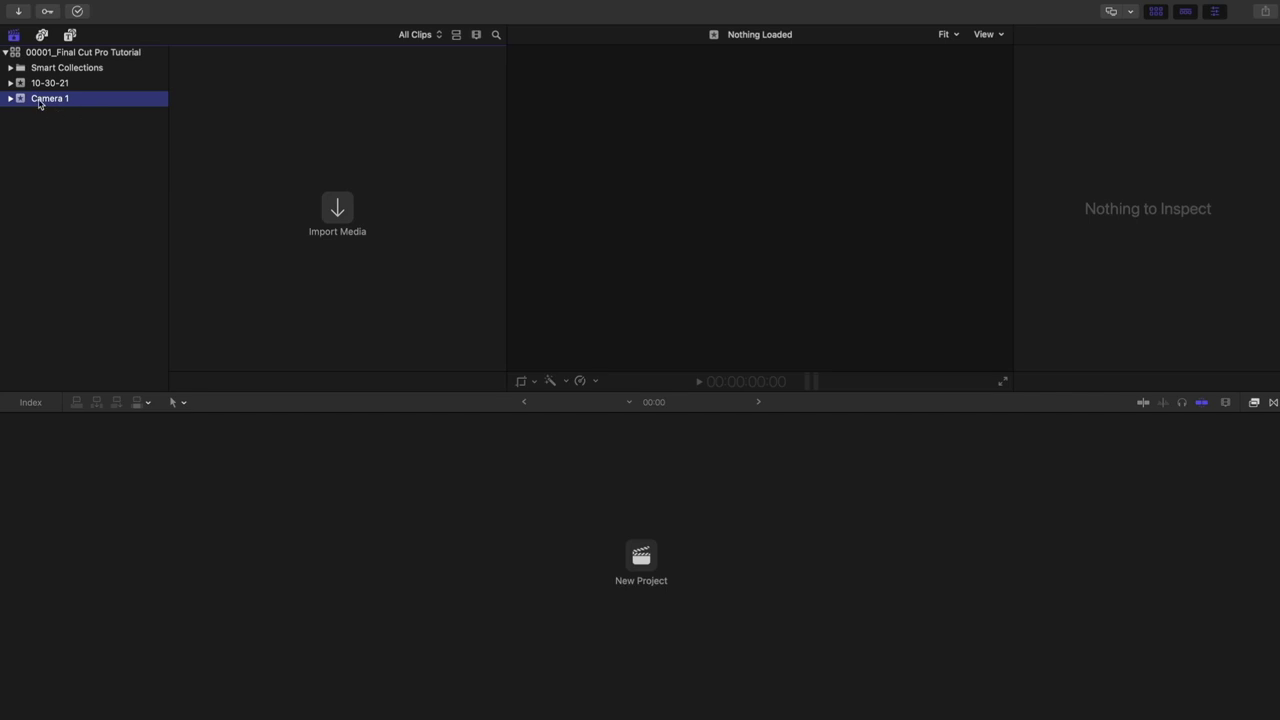
# Create another event named "Camera 2" in the 00001_Final Cut Pro Tutorial library.
pyautogui.rightClick(69, 130)
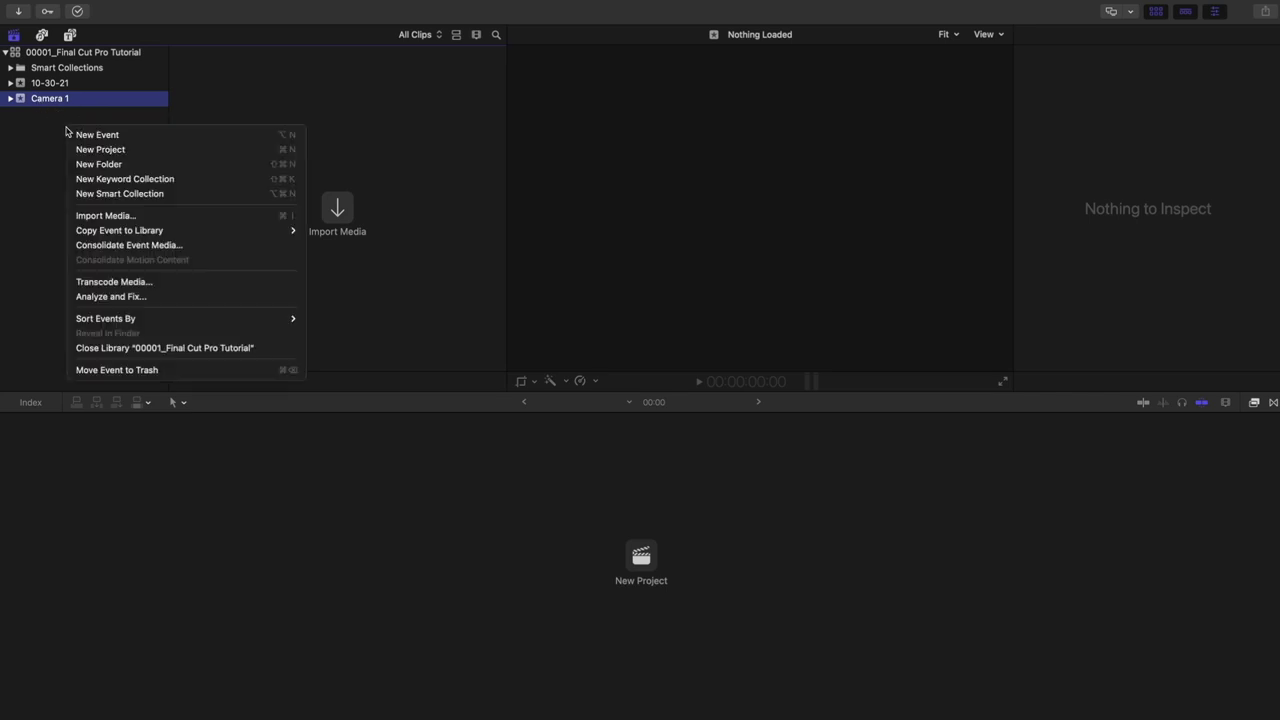
pyautogui.click(144, 141)
pyautogui.write('Camera 2')
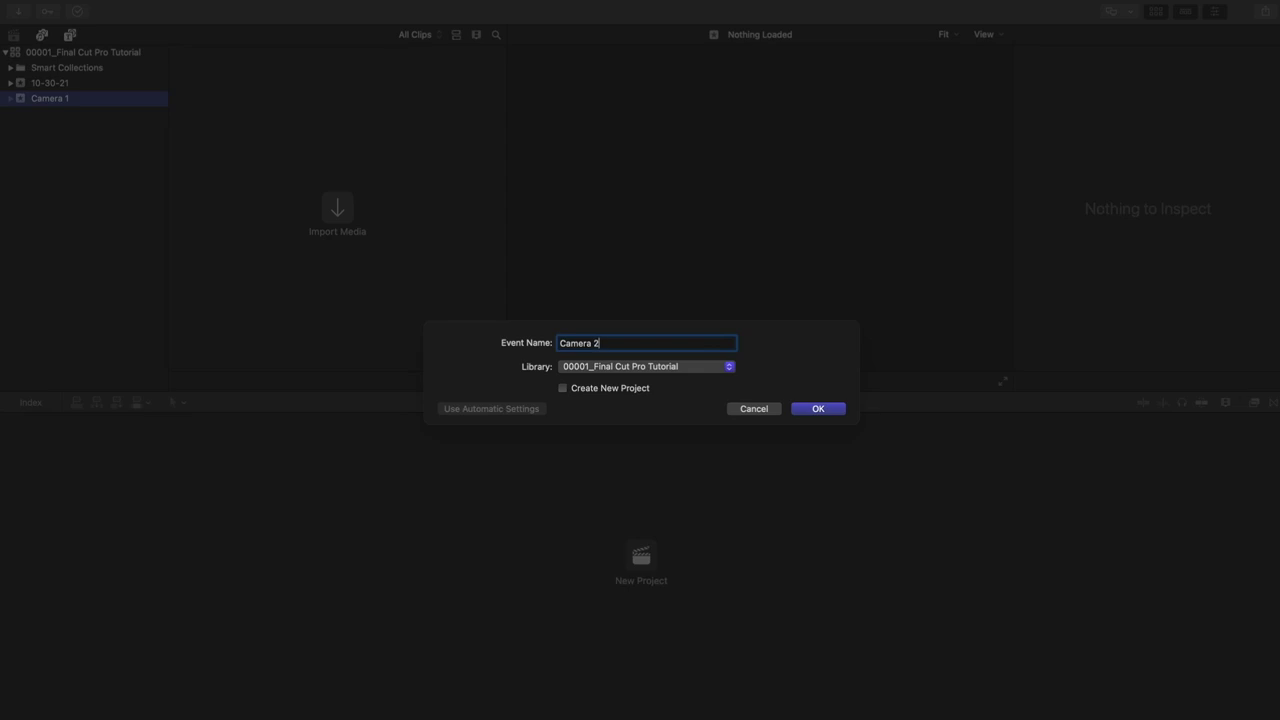
pyautogui.press('Return')
# Switch to Finder, look through the project's Assets, Audio and Footage folders, and return to Final Cut Pro.
pyautogui.press('super+Tab')
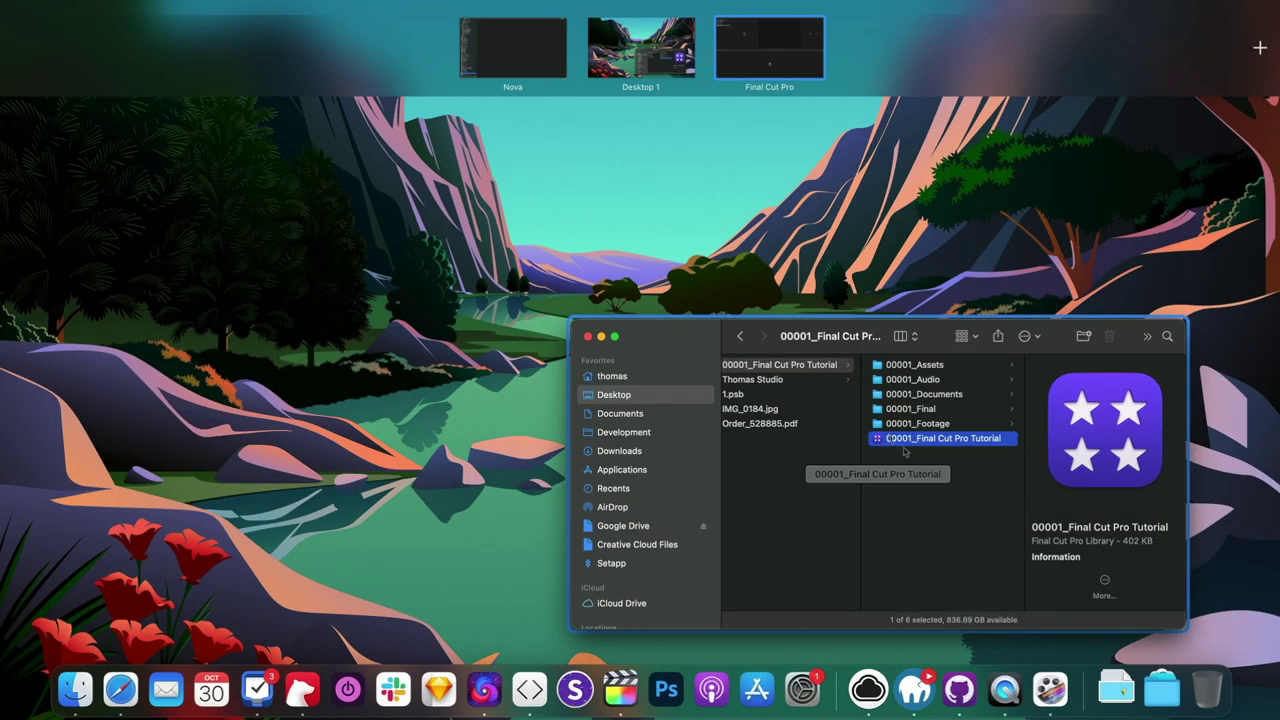
pyautogui.click(951, 566)
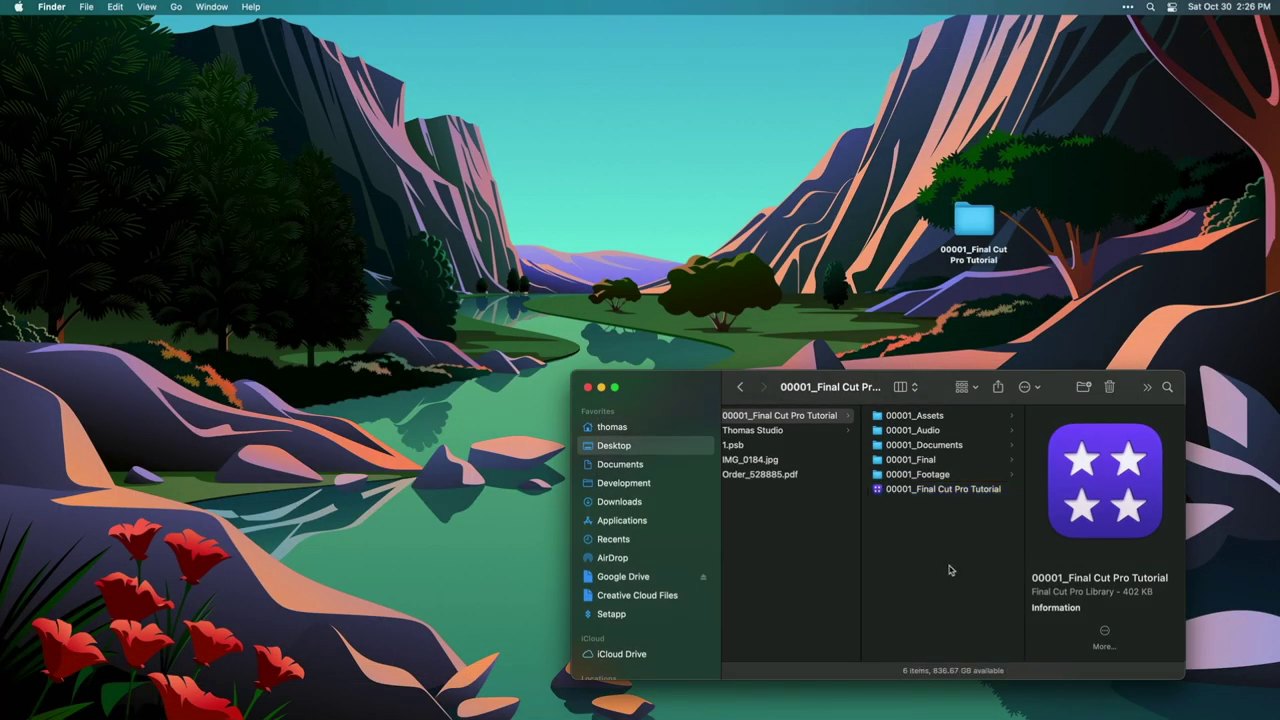
pyautogui.click(982, 419)
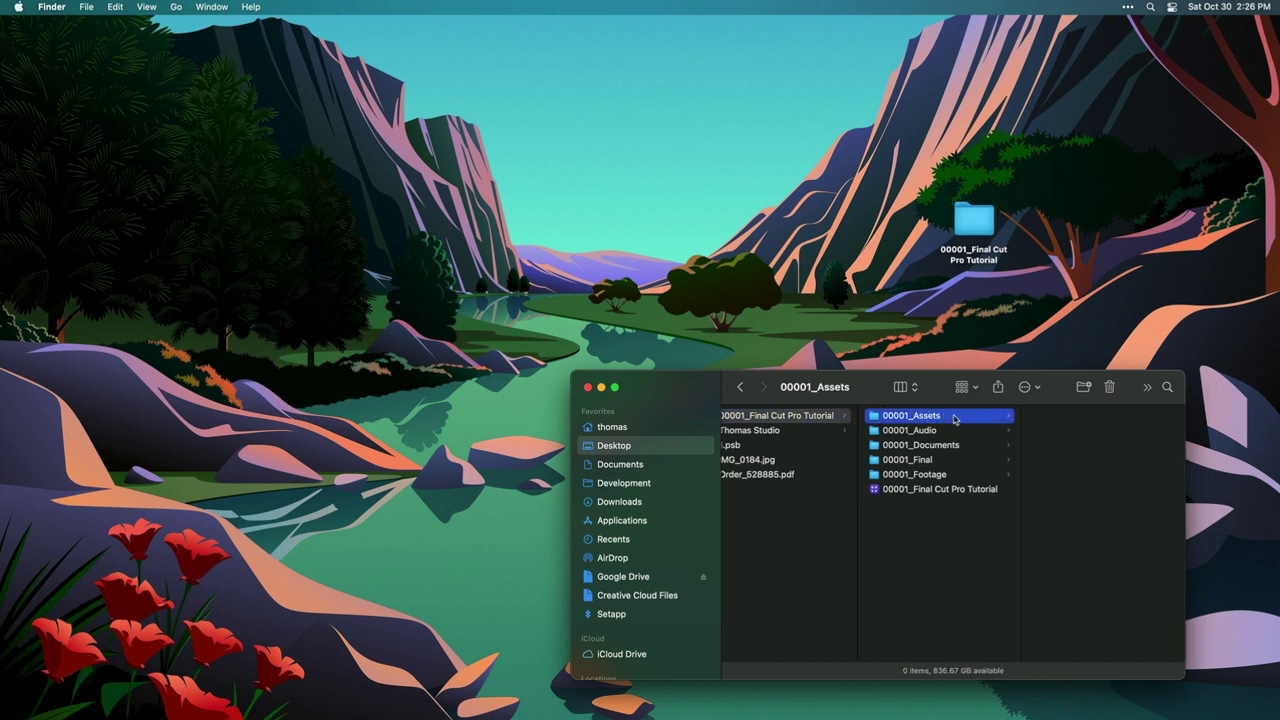
pyautogui.click(954, 430)
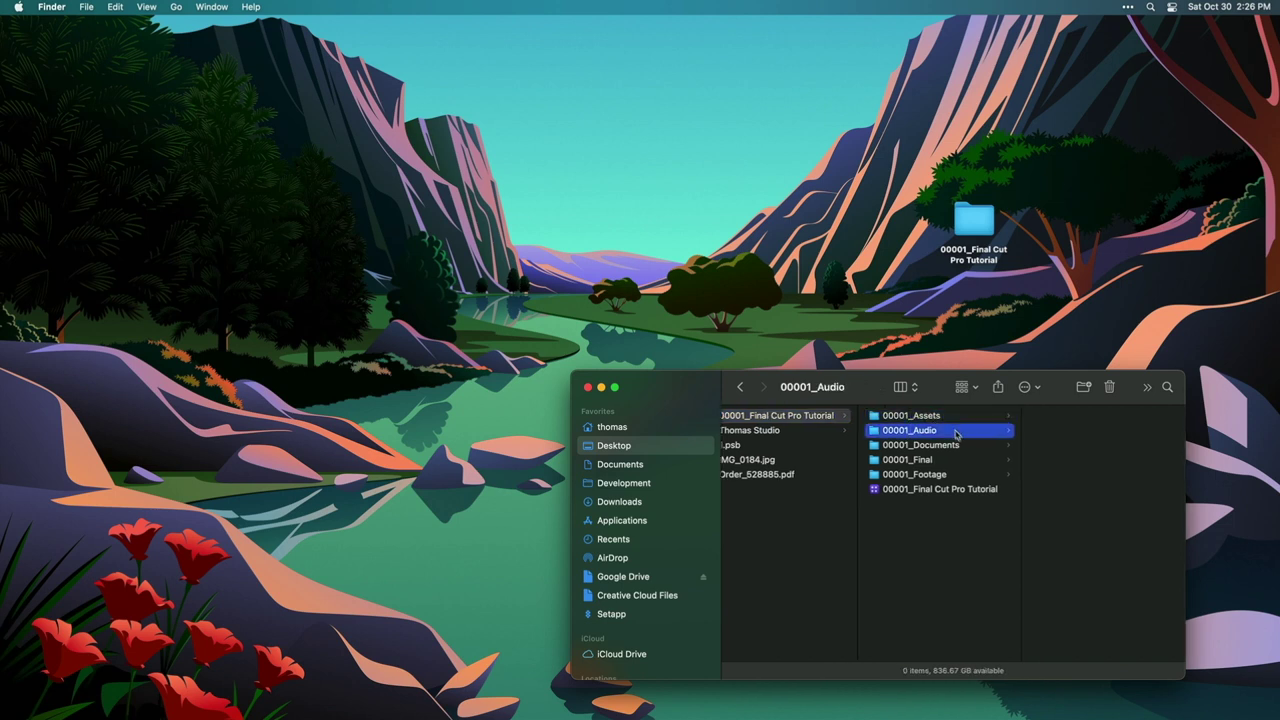
pyautogui.click(966, 476)
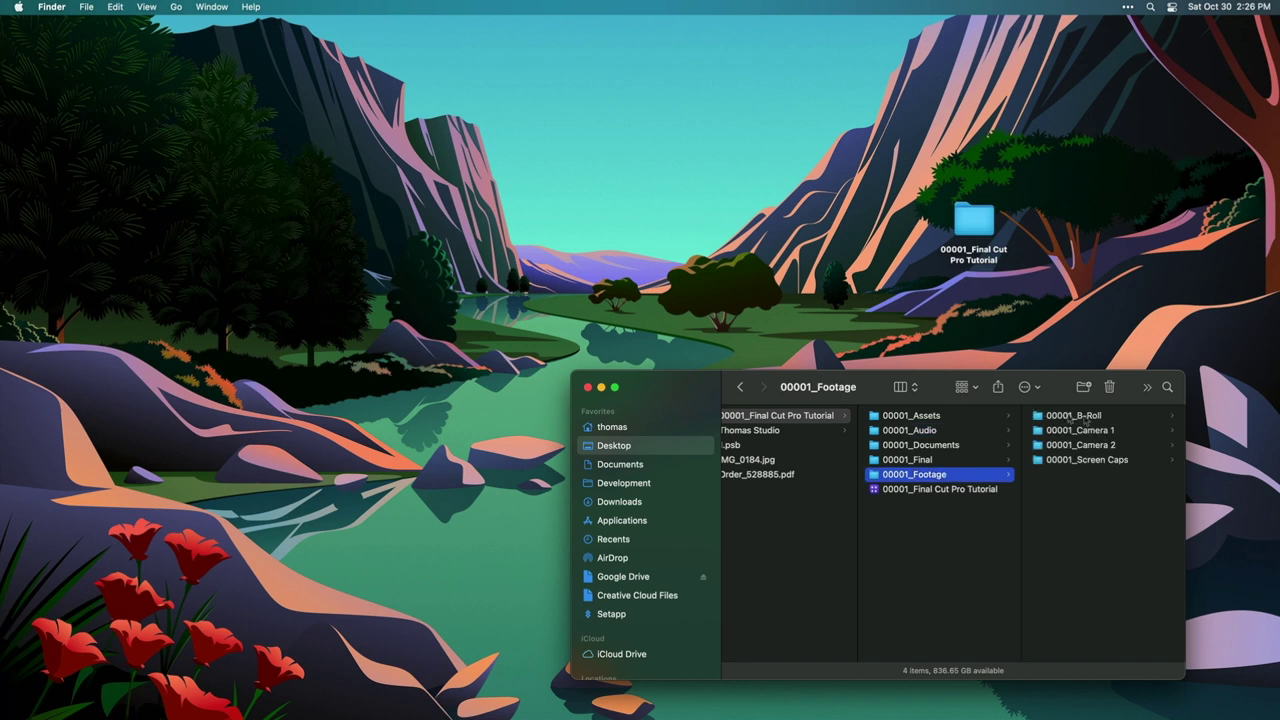
pyautogui.moveTo(850, 712)
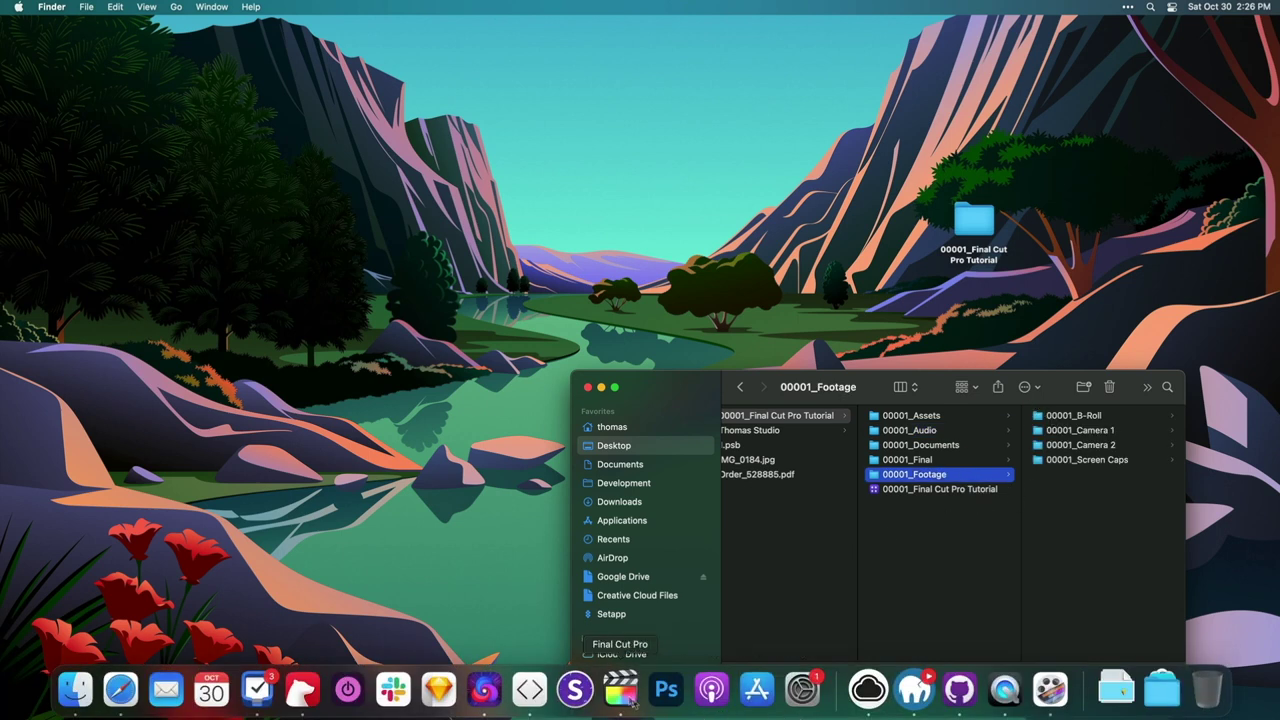
pyautogui.click(630, 700)
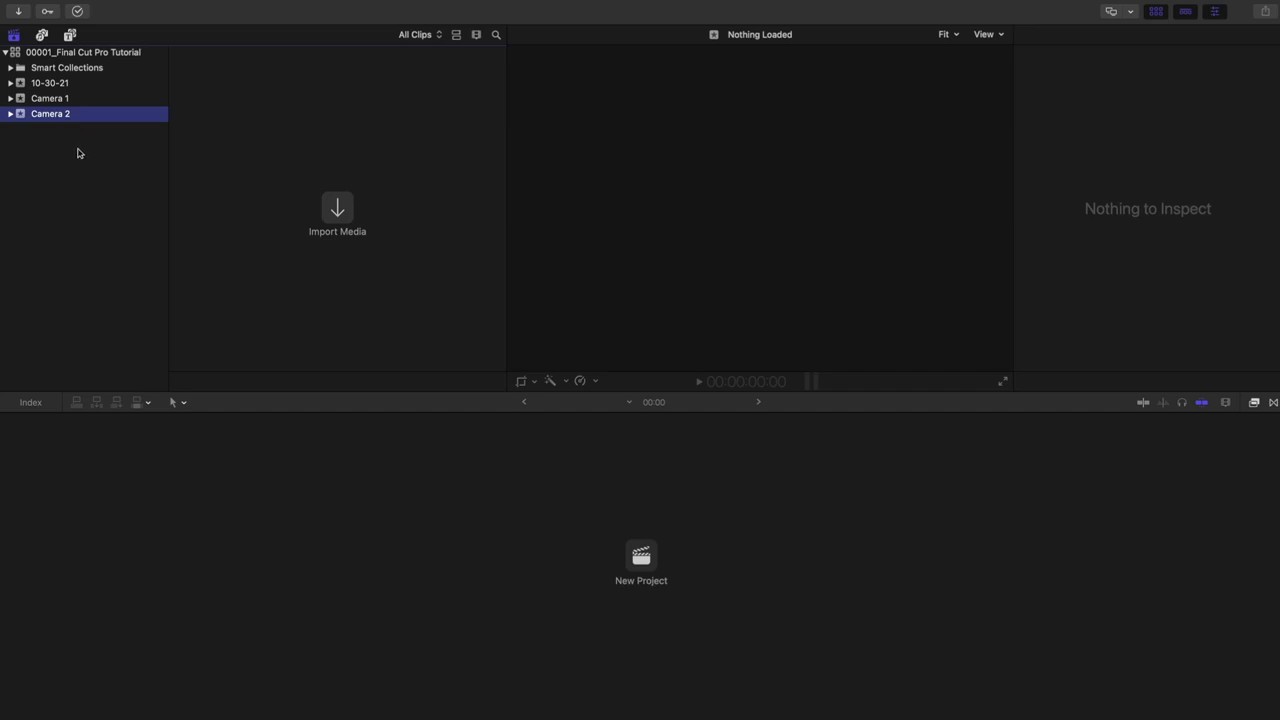
# Create a project named "Final Cut Pro Tutorial" in the 10-30-21 event with 1080p HD, 1920x1080, 23.98p and Apple ProRes 422 settings.
pyautogui.click(93, 100)
pyautogui.click(93, 112)
pyautogui.click(84, 86)
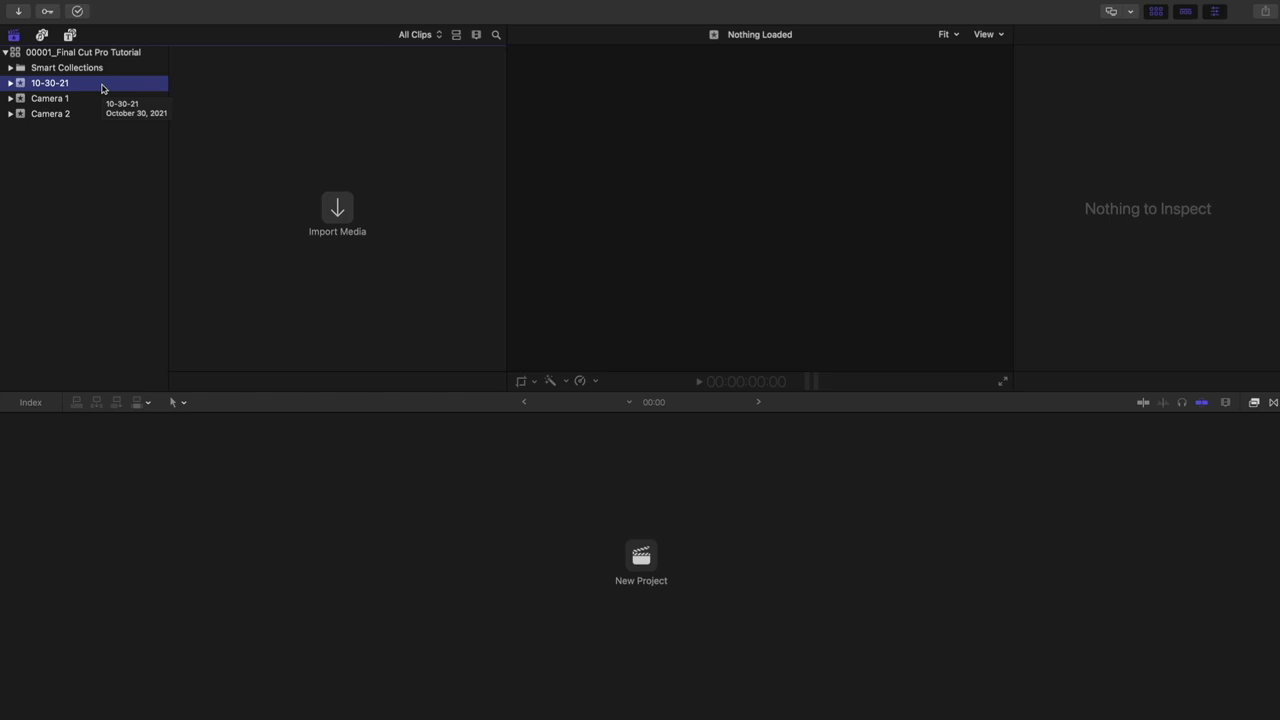
pyautogui.rightClick(102, 88)
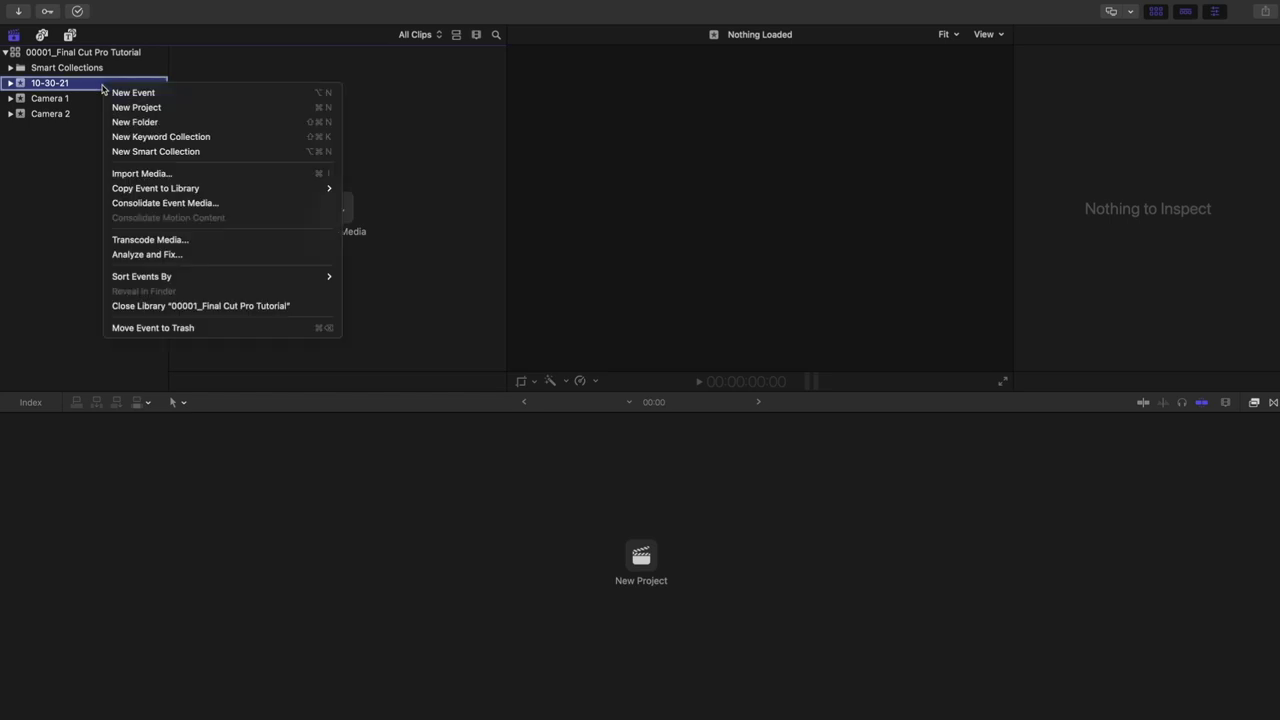
pyautogui.click(188, 108)
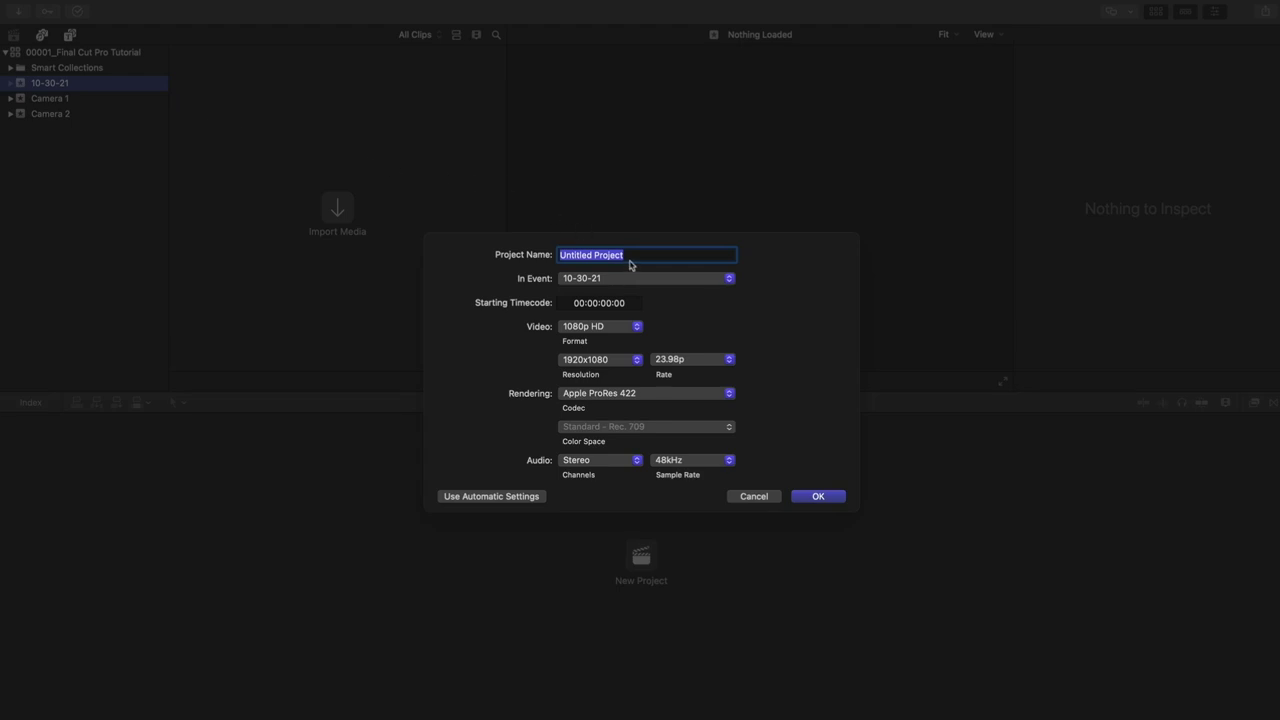
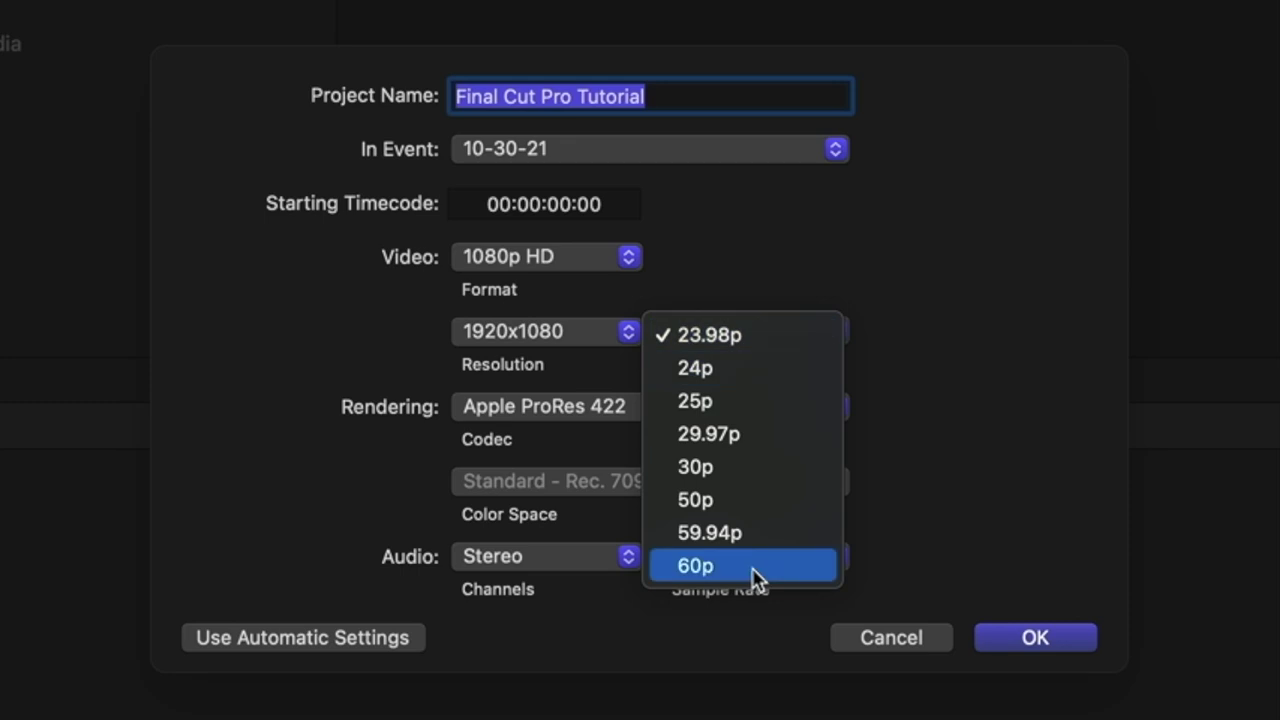
pyautogui.click(968, 300)
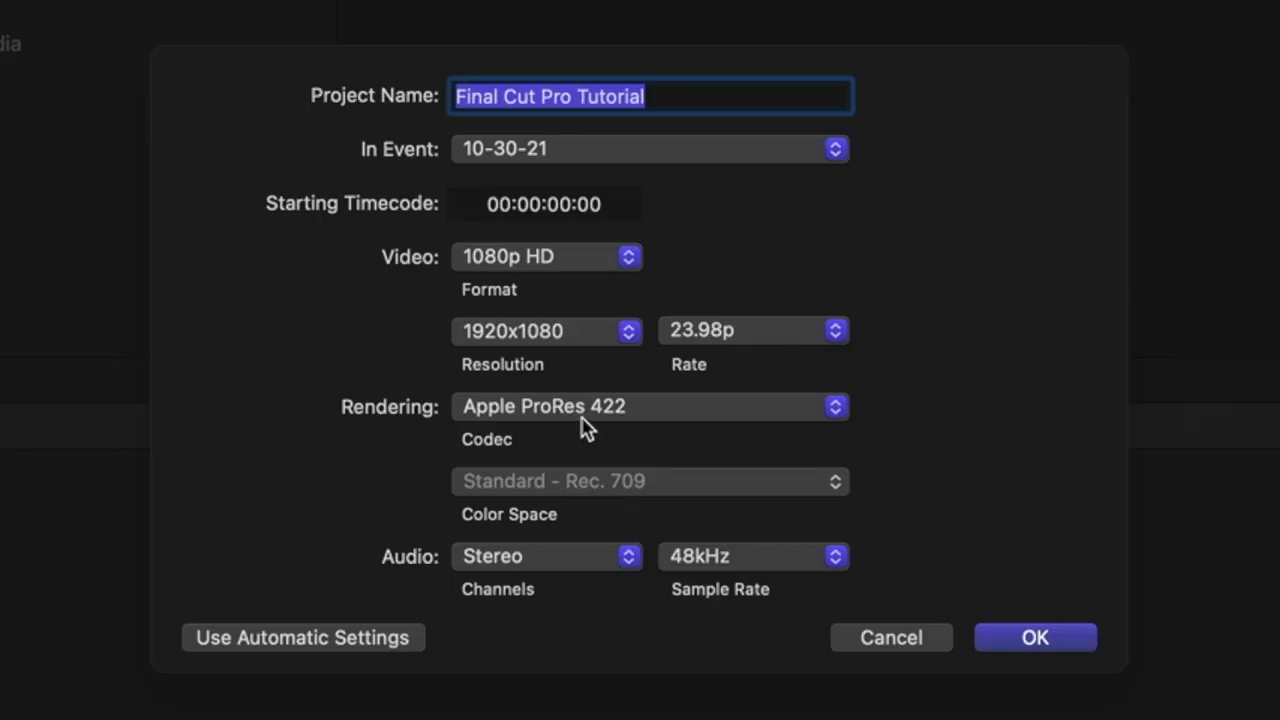
pyautogui.click(585, 427)
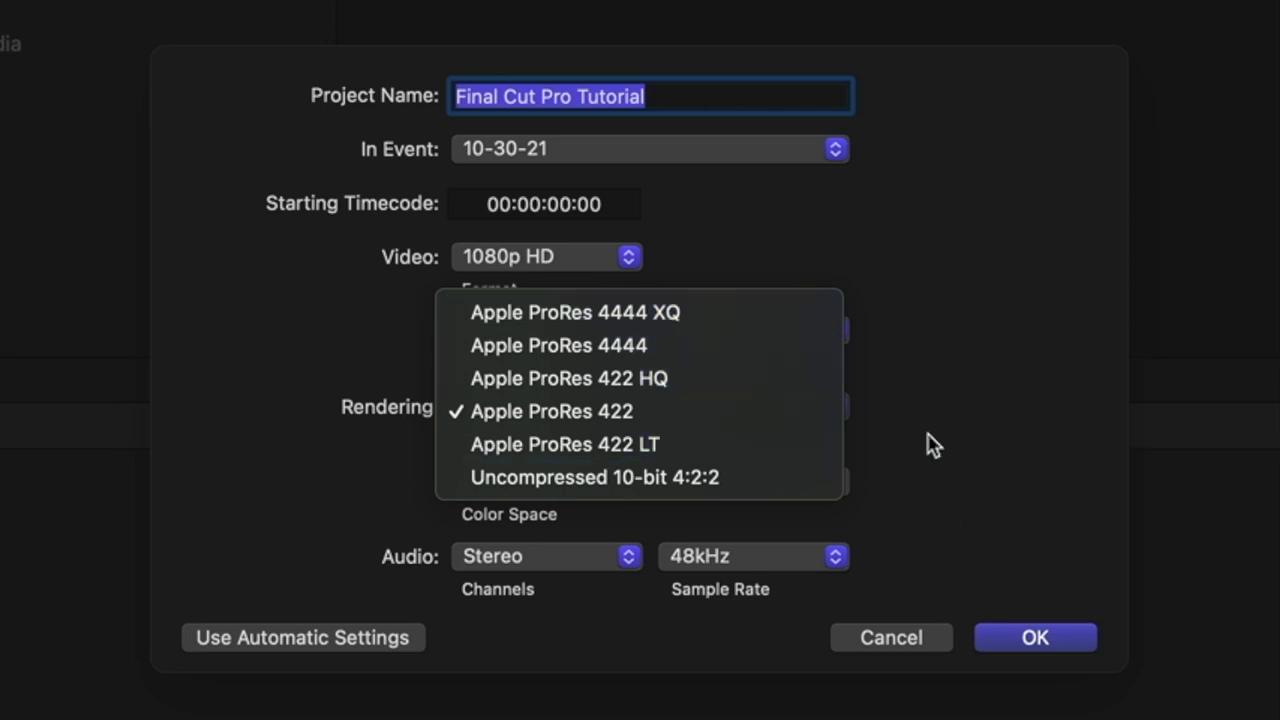
pyautogui.click(1026, 446)
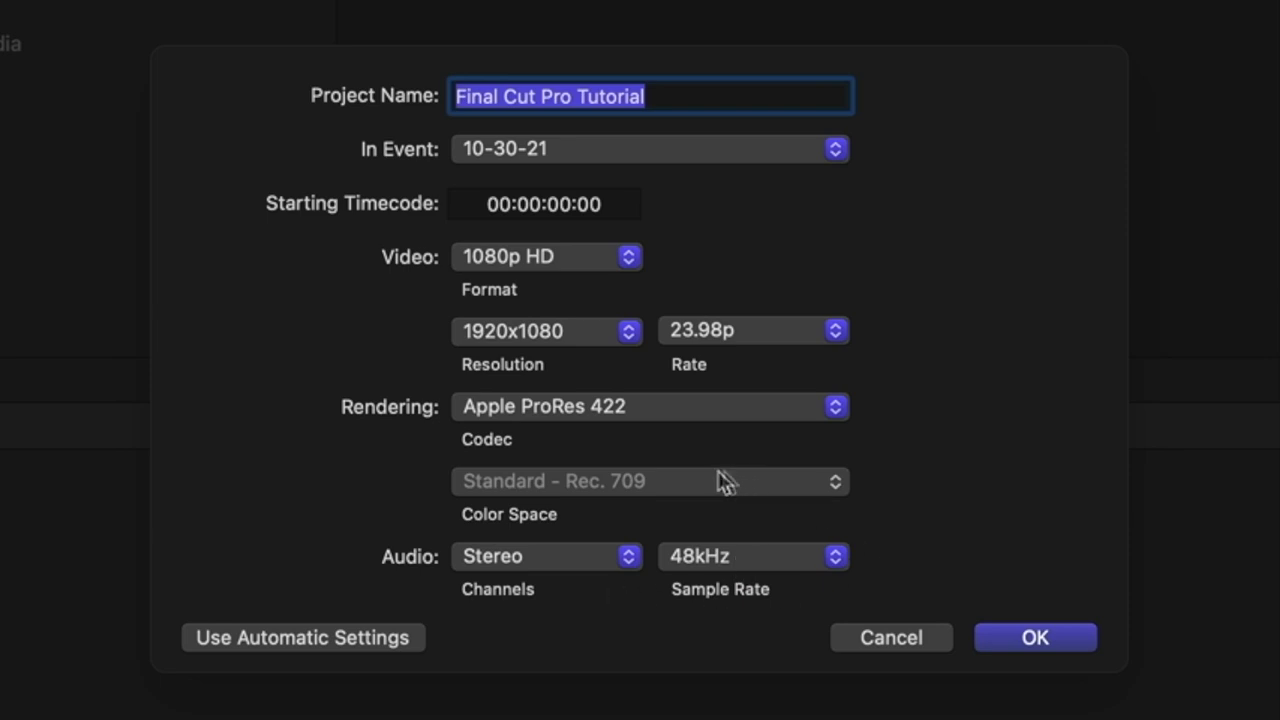
pyautogui.click(1040, 640)
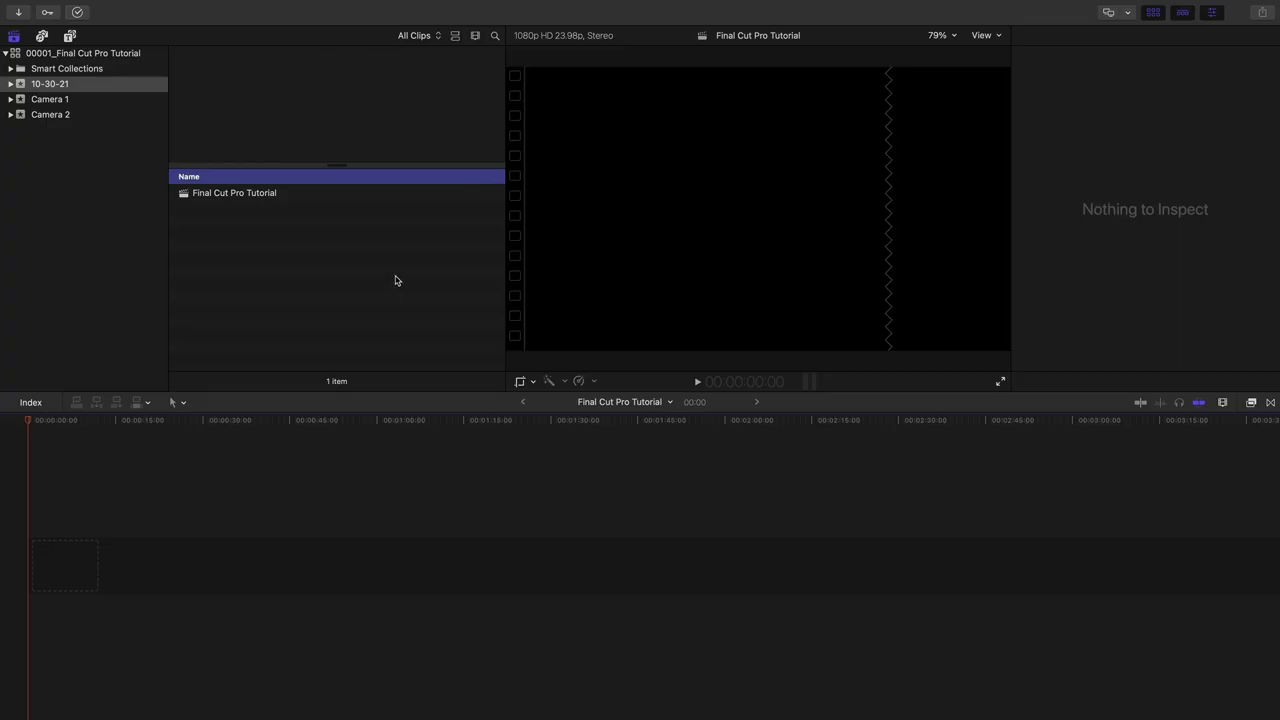
# Inspect the Final Cut Pro Tutorial project's details and modifiable settings in the 10-30-21 event, leaving its settings and name as they are.
pyautogui.click(113, 86)
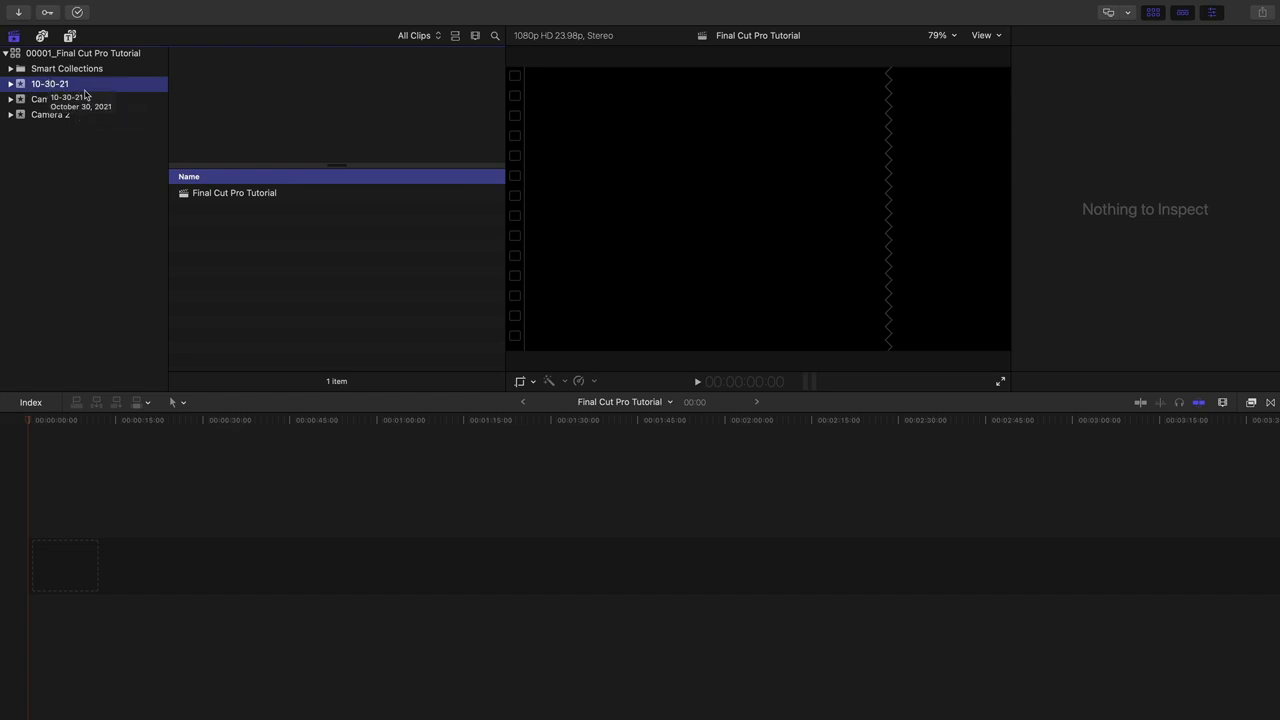
pyautogui.click(286, 195)
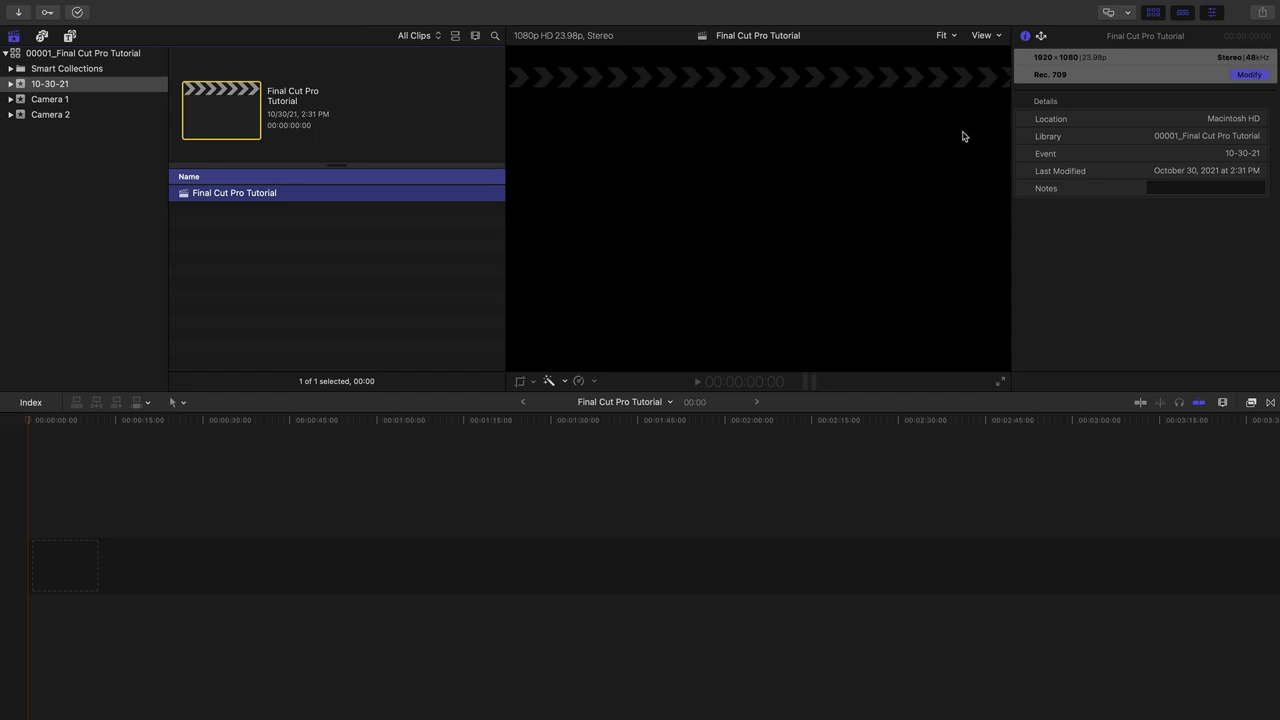
pyautogui.click(1249, 76)
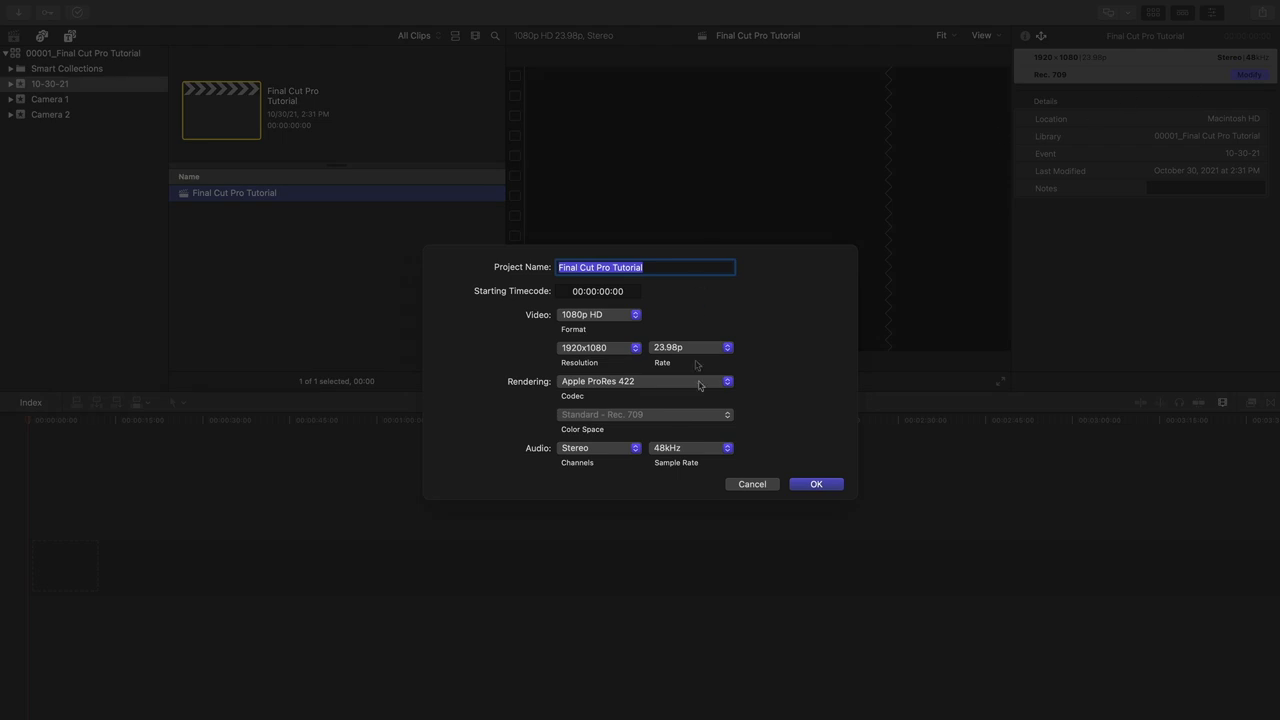
pyautogui.click(764, 484)
pyautogui.click(268, 196)
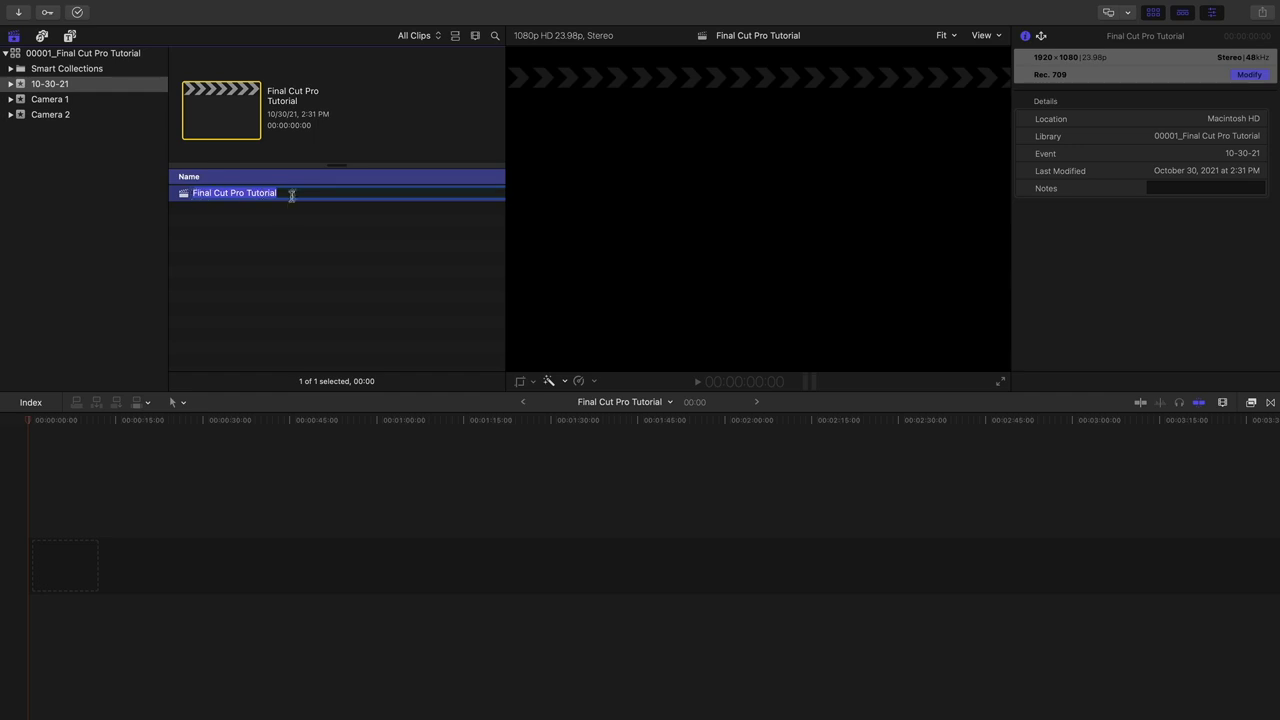
pyautogui.click(286, 220)
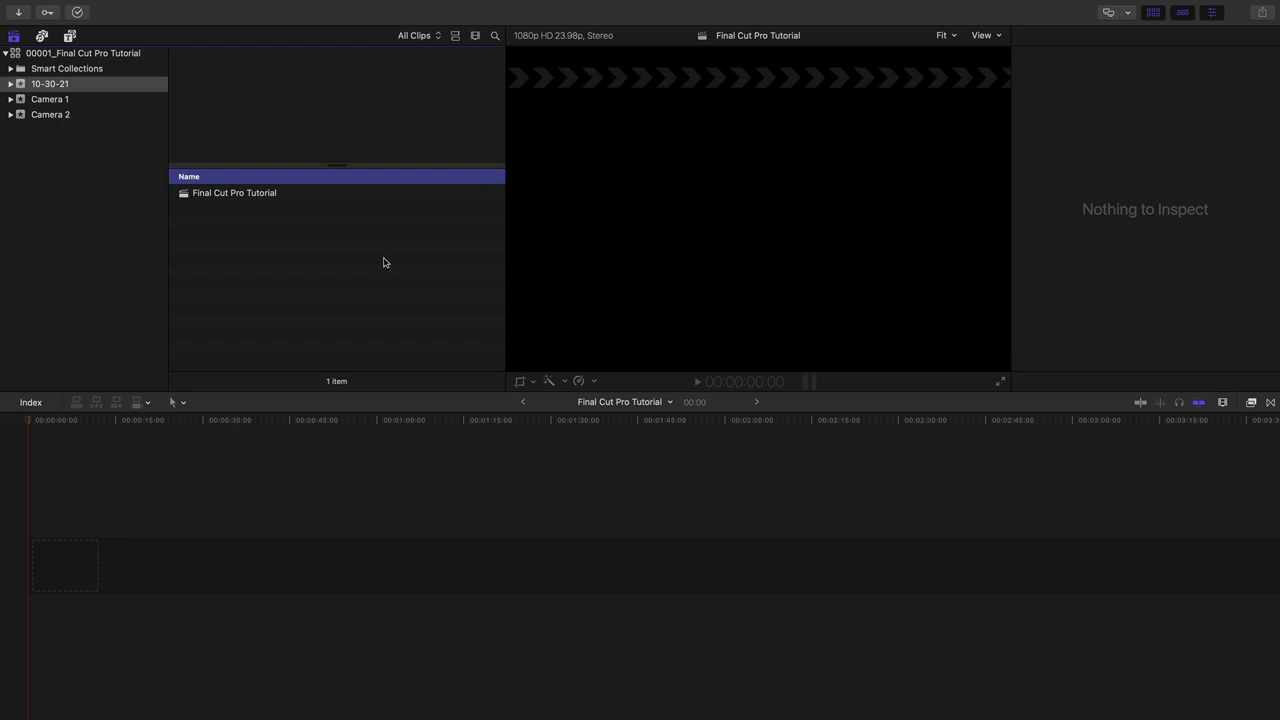
pyautogui.click(98, 86)
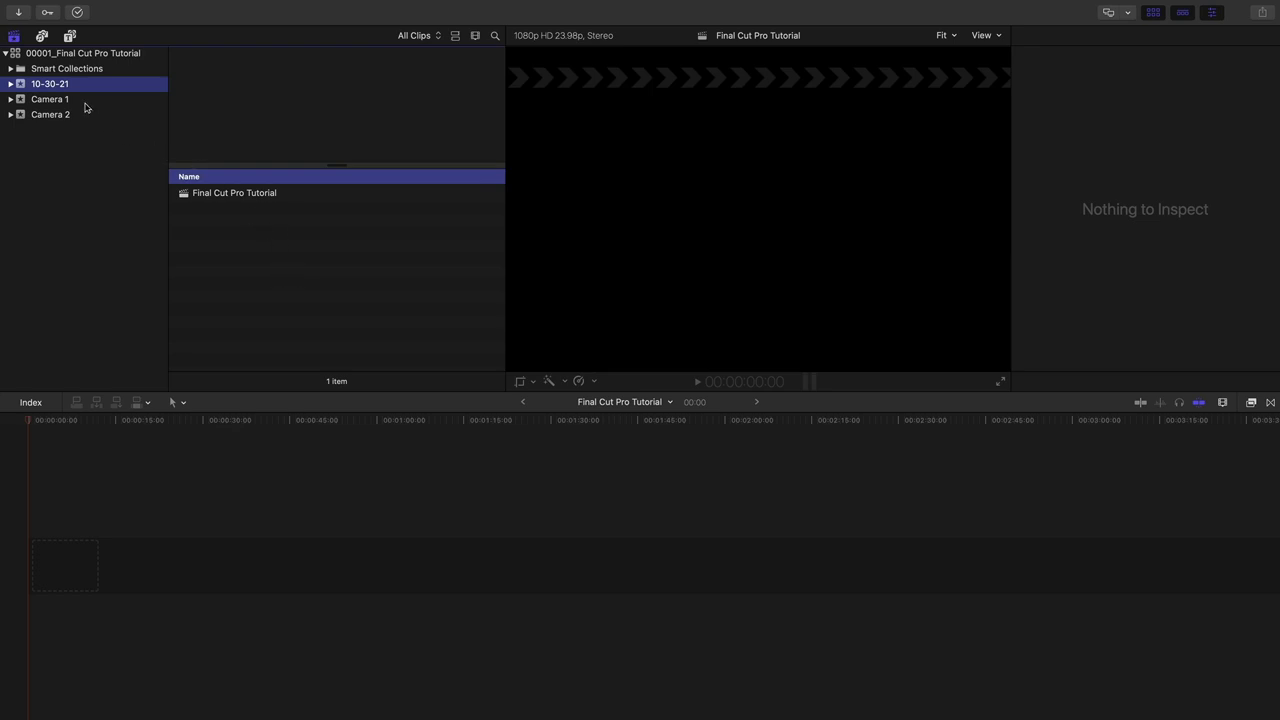
pyautogui.click(269, 291)
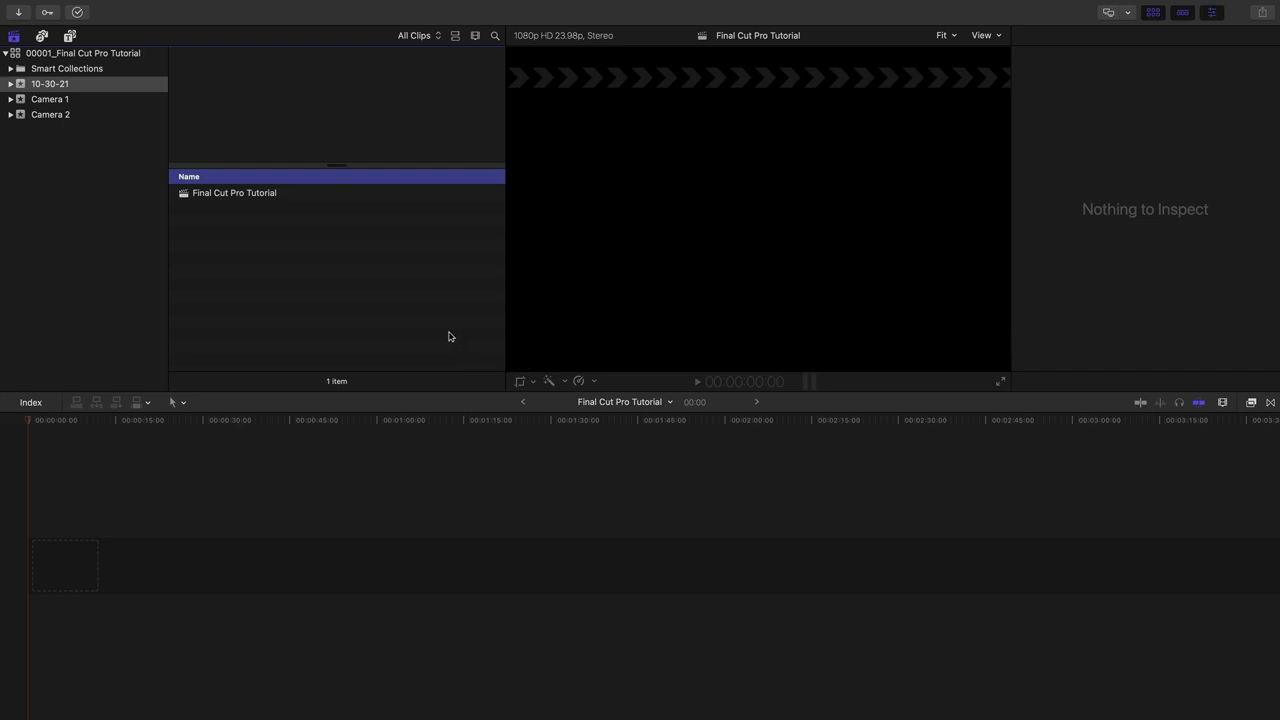
# Duplicate the Final Cut Pro Tutorial project and rename the copy as "Final Cut Pro Tutorial v2".
pyautogui.click(237, 198)
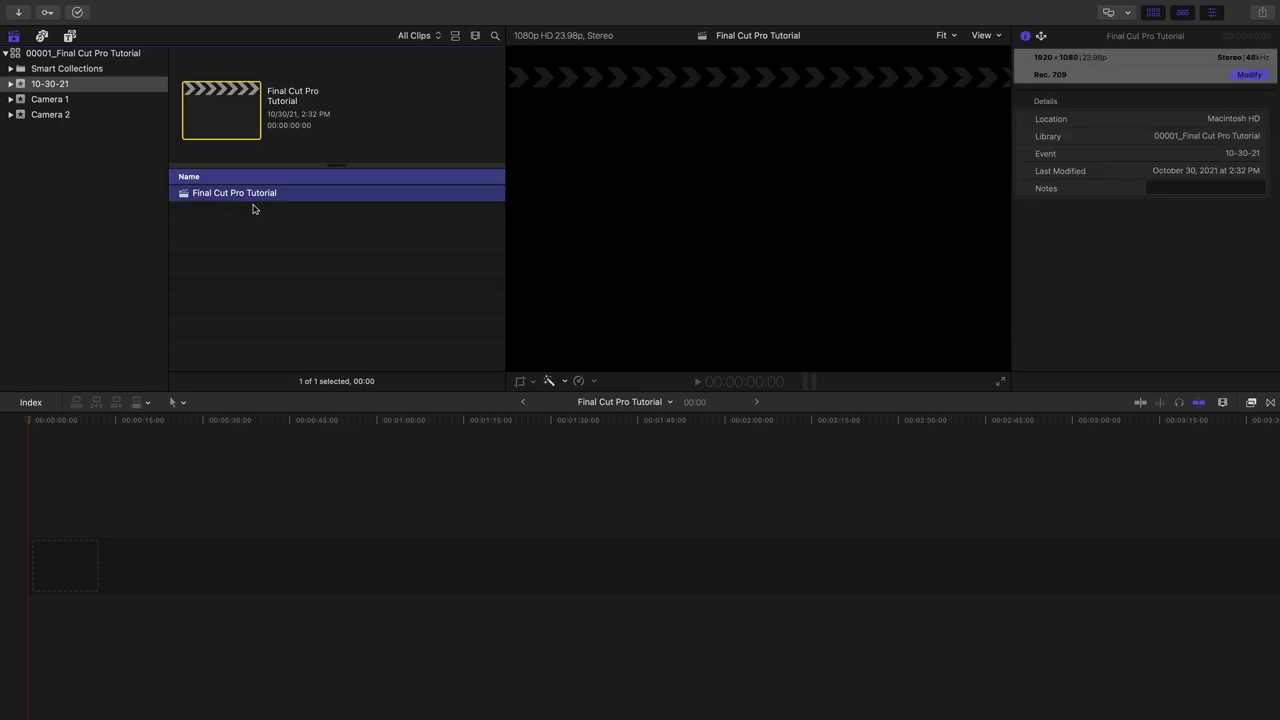
pyautogui.rightClick(293, 197)
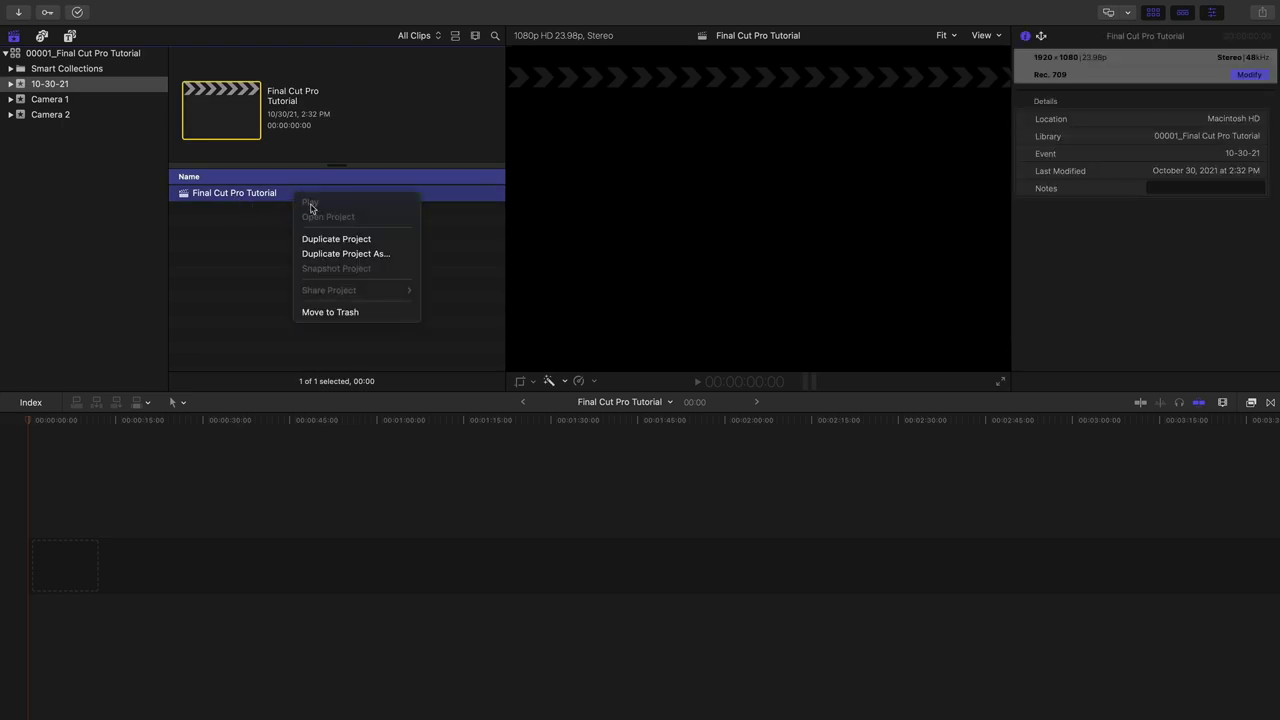
pyautogui.click(341, 239)
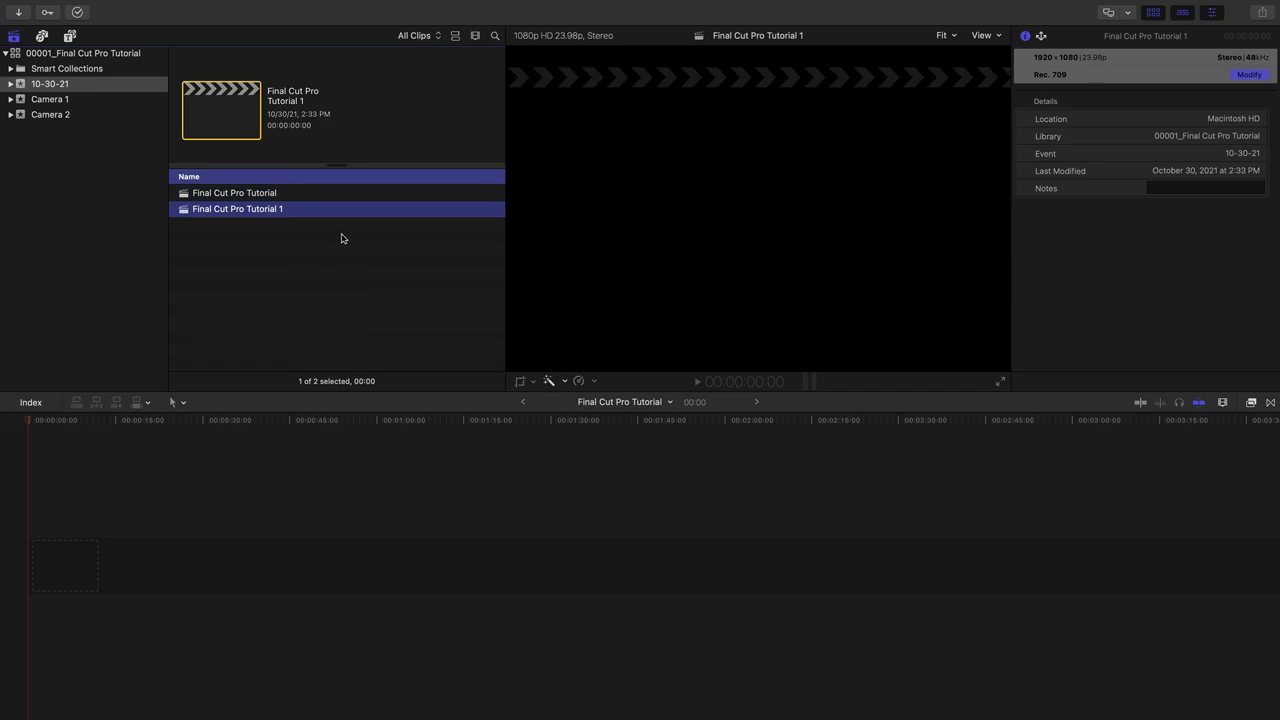
pyautogui.click(274, 212)
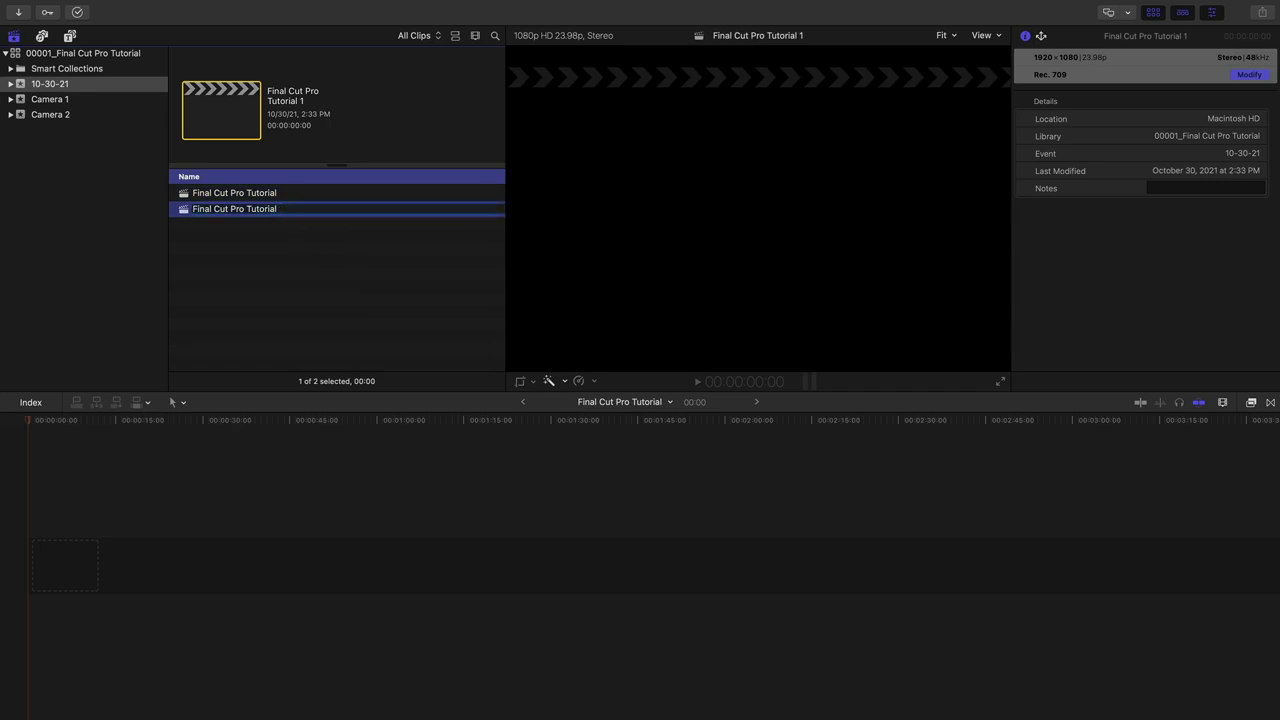
pyautogui.press('Return')
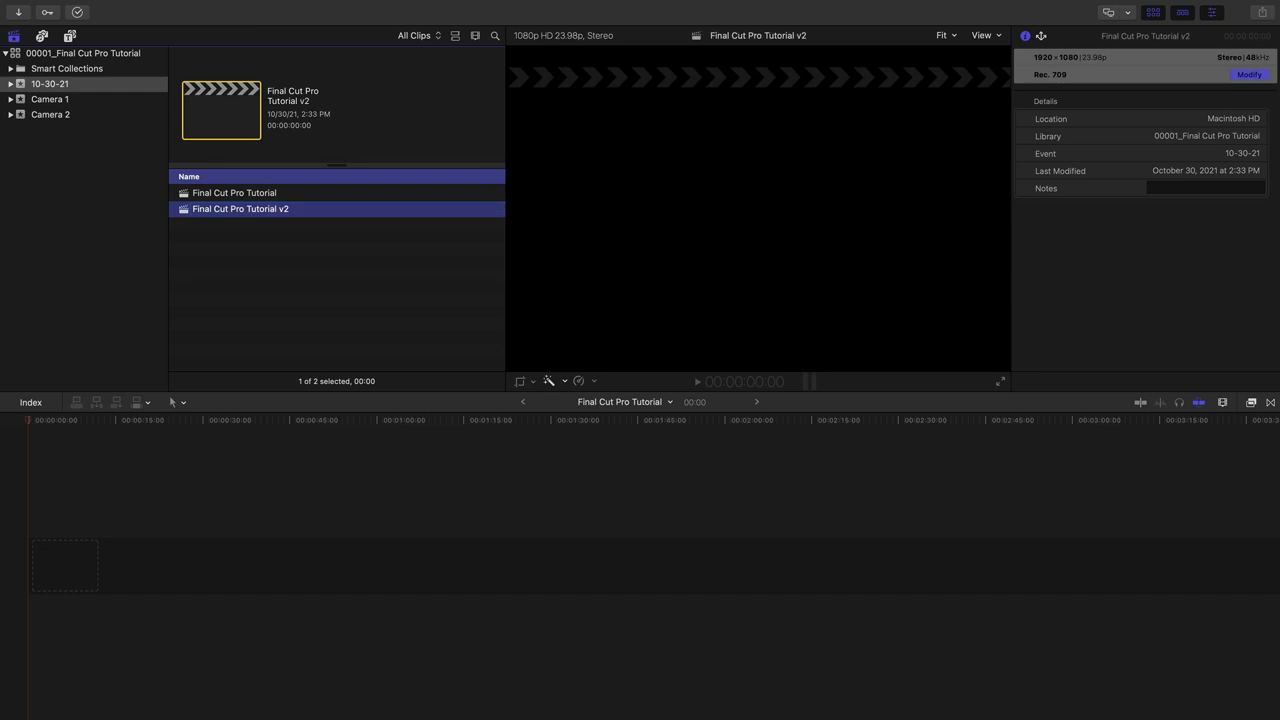
# Rename the original project as "Final Cut Pro Tutorial v1" and clear the selection.
pyautogui.click(264, 197)
pyautogui.click(268, 196)
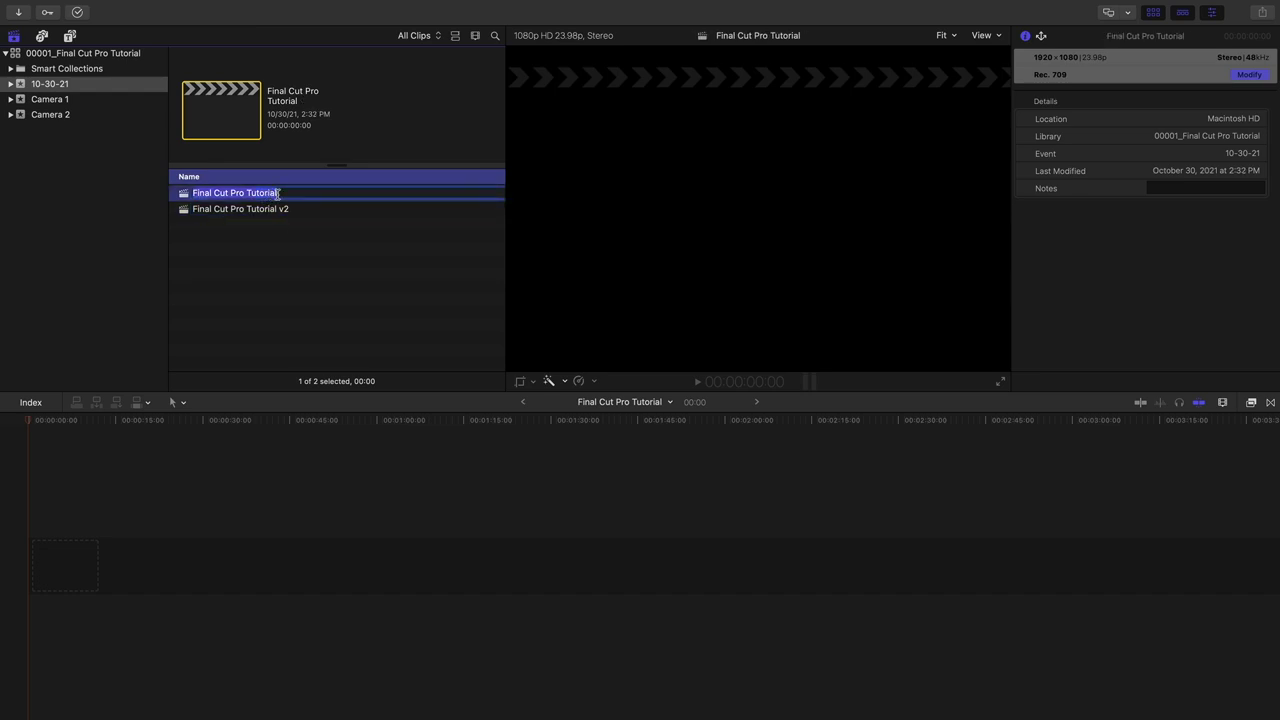
pyautogui.click(278, 195)
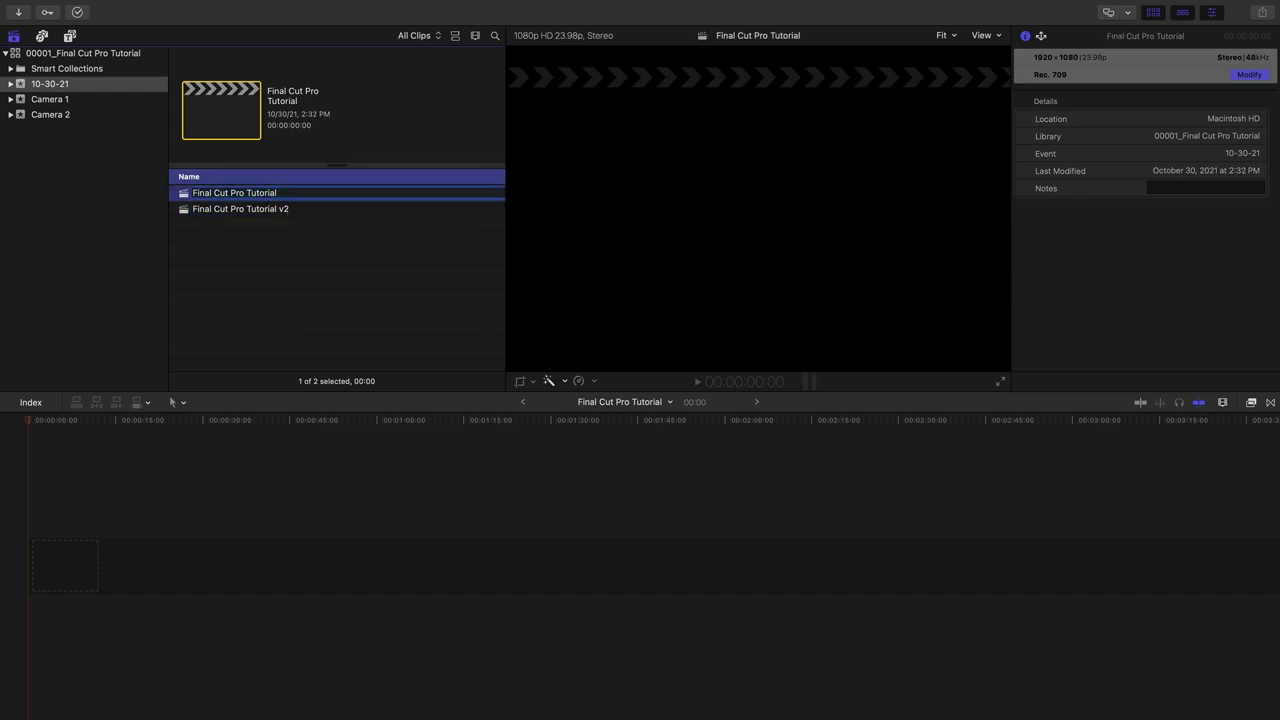
pyautogui.press('Return')
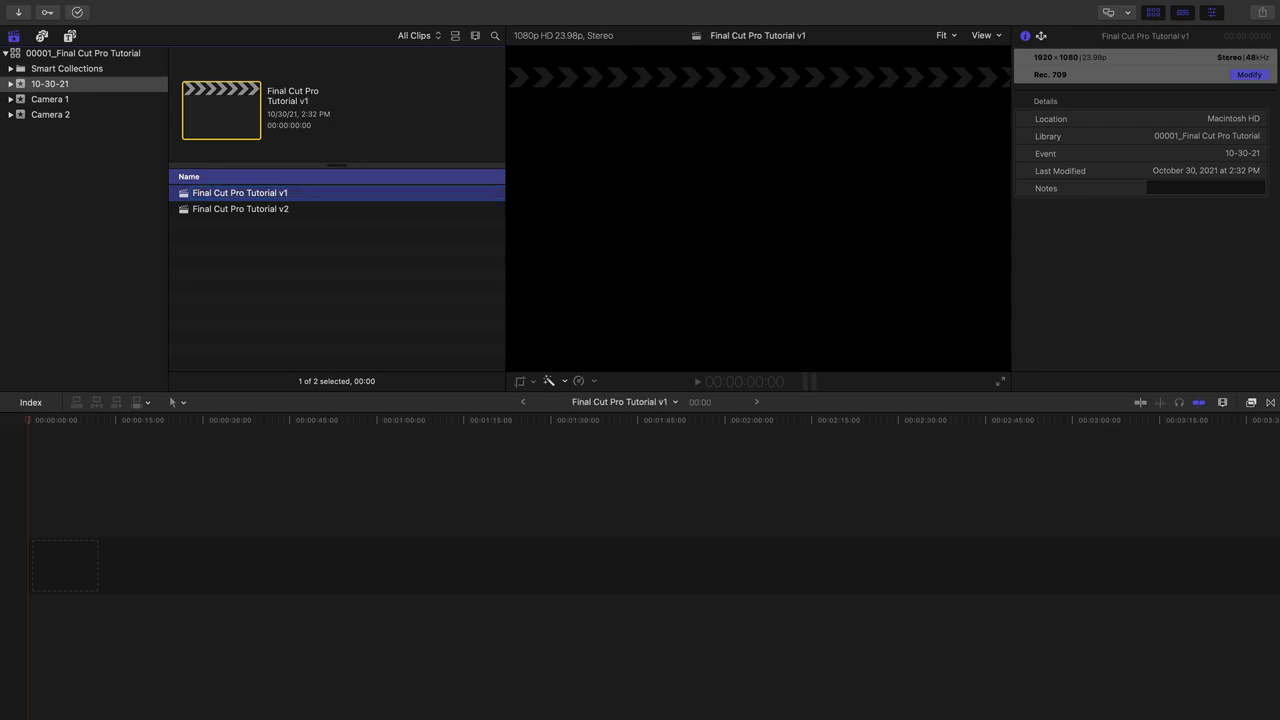
pyautogui.click(305, 291)
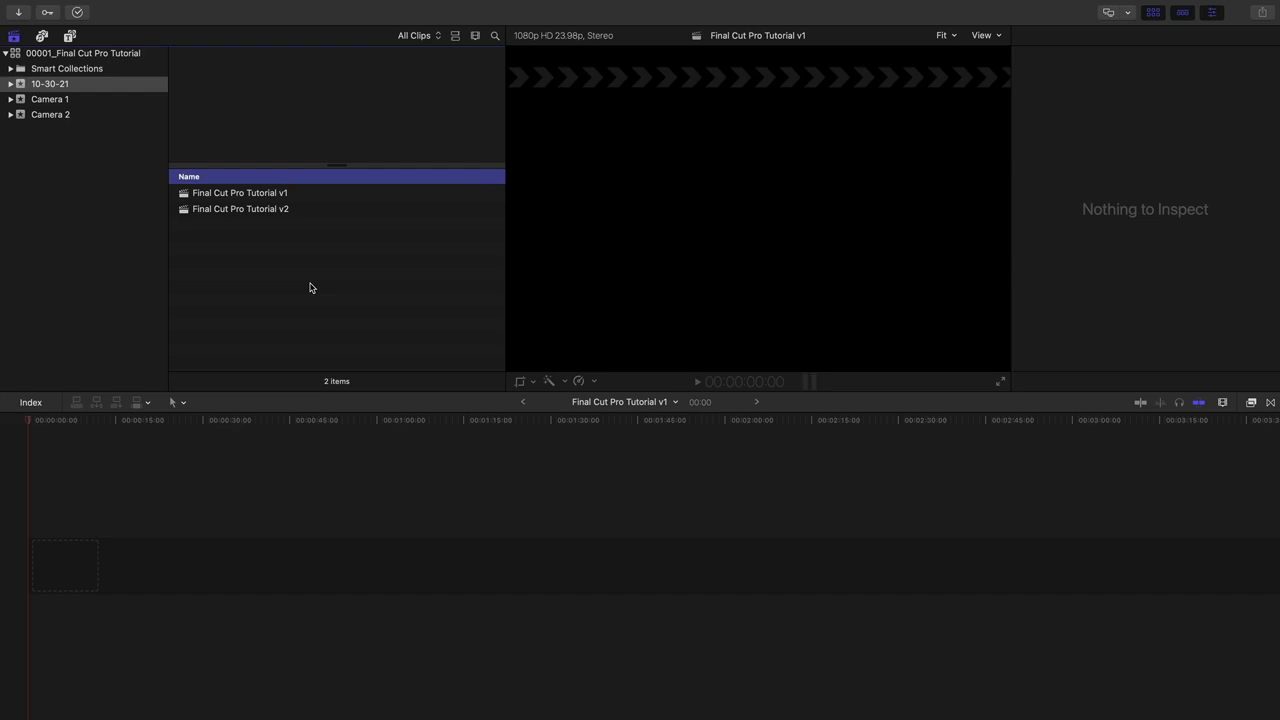
# View the browser's clip filter options and switch the display to filmstrip view and back to list view.
pyautogui.click(440, 37)
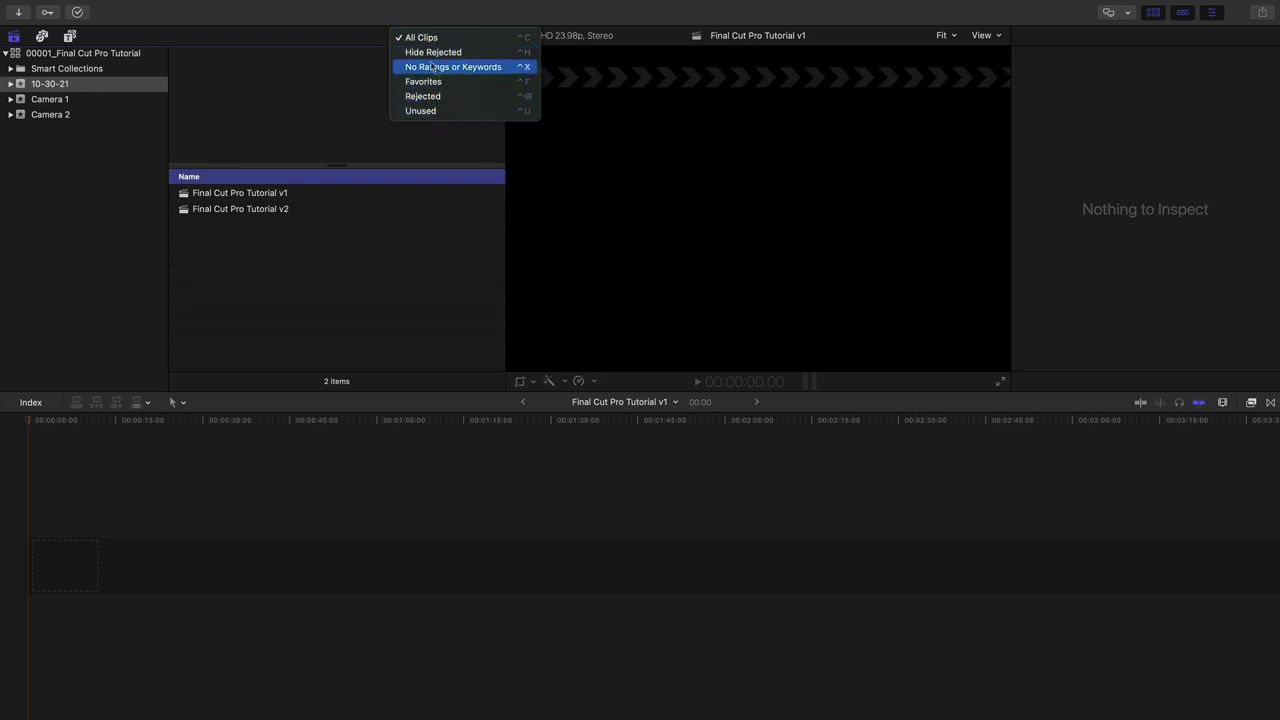
pyautogui.click(436, 191)
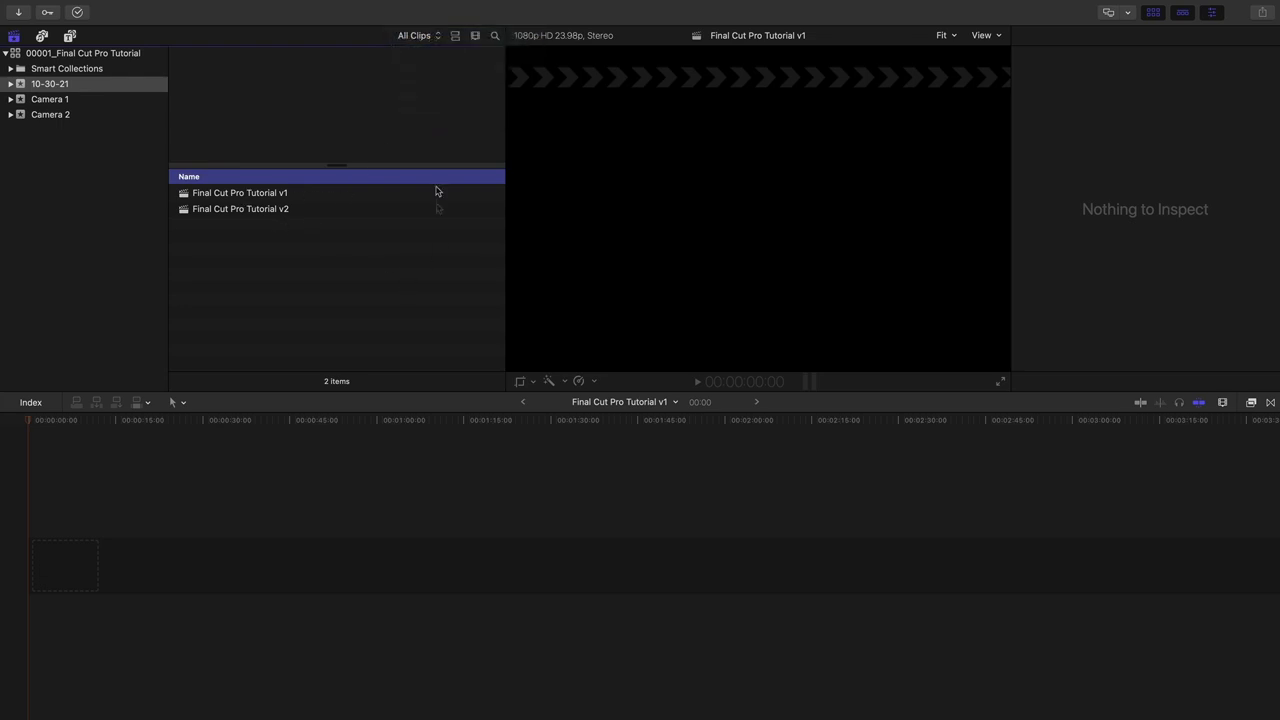
pyautogui.click(456, 38)
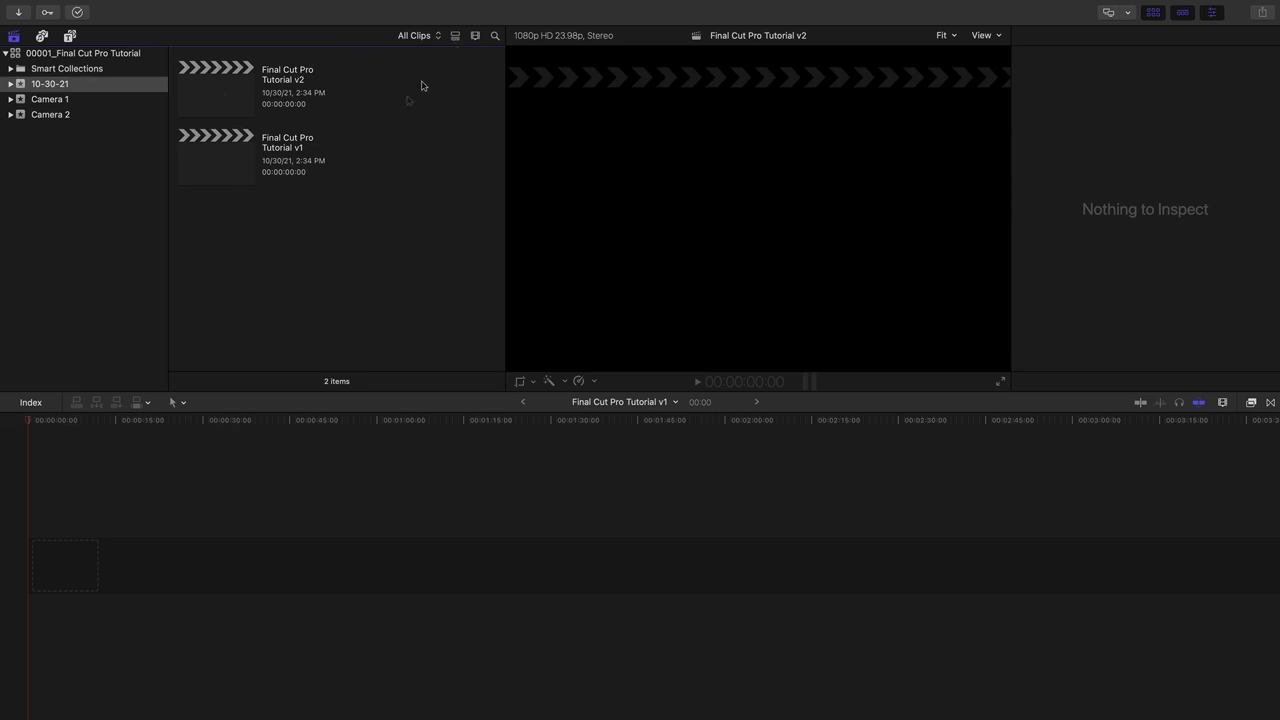
pyautogui.click(455, 38)
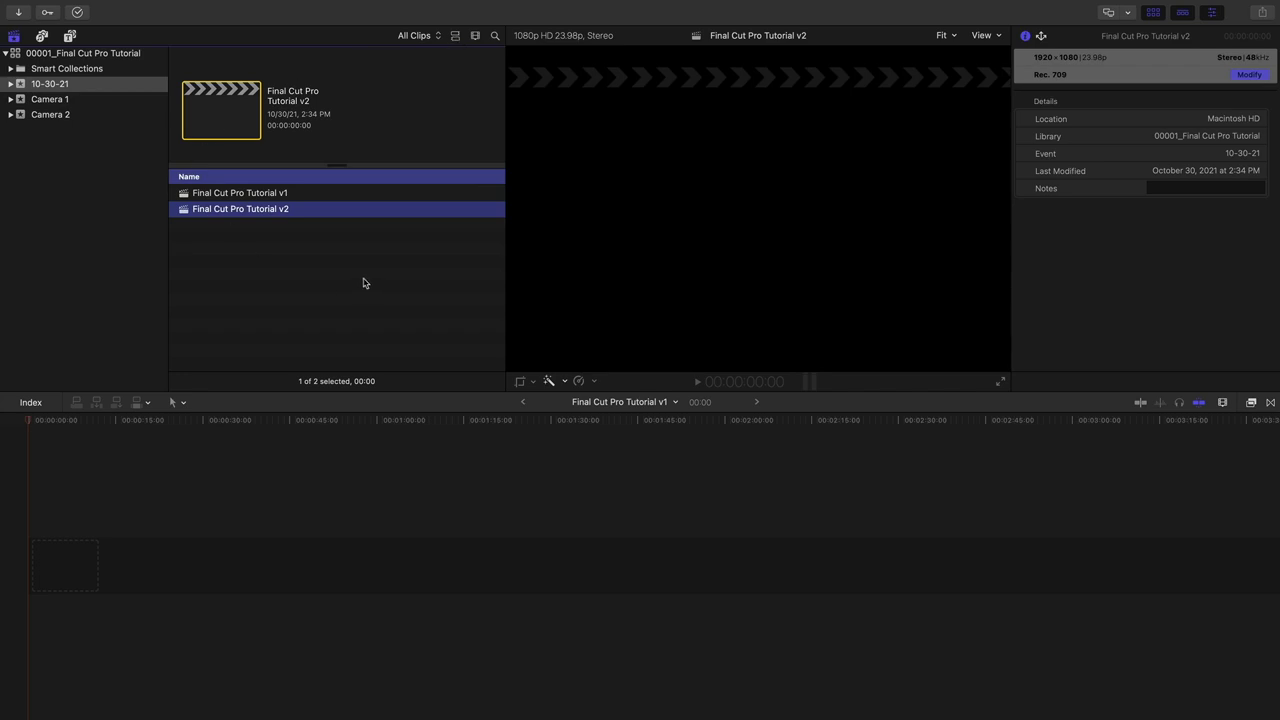
pyautogui.click(285, 318)
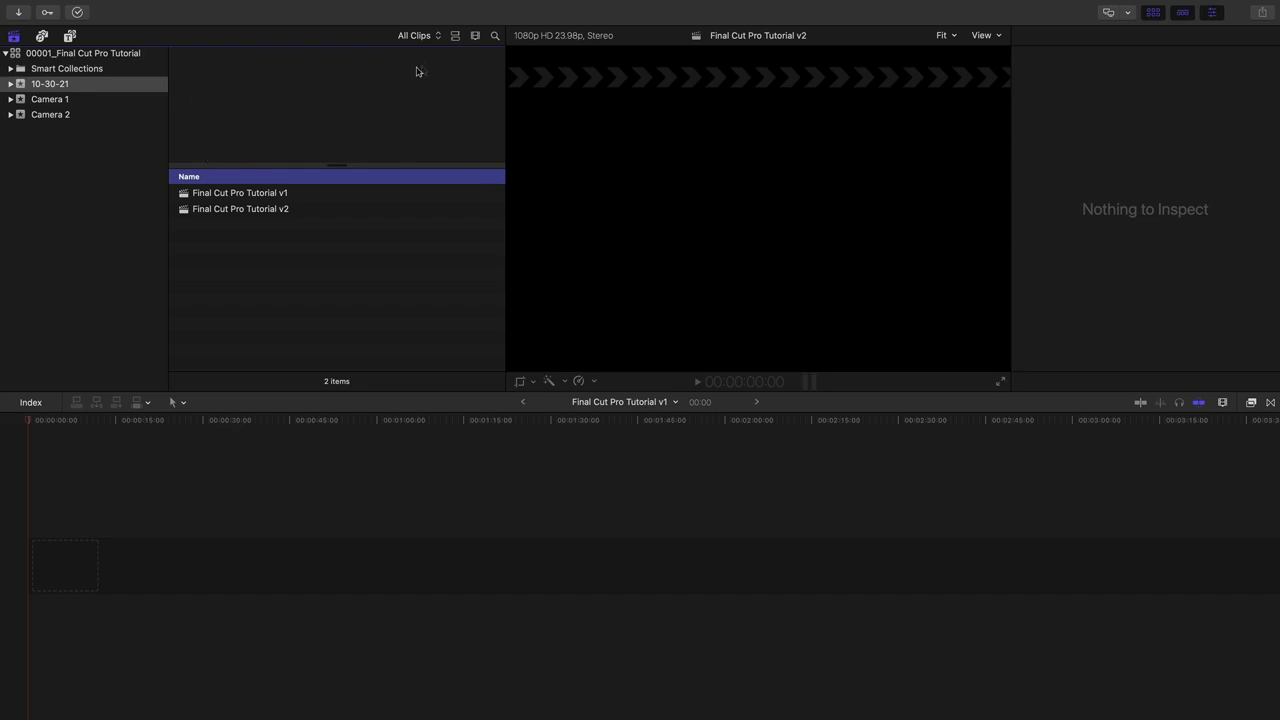
# Enlarge the browser's clip list slightly and check the clip appearance options and the search field.
pyautogui.moveTo(336, 172)
pyautogui.mouseDown()
pyautogui.moveTo(337, 190)
pyautogui.moveTo(349, 137)
pyautogui.moveTo(348, 151)
pyautogui.mouseUp()
pyautogui.click(475, 36)
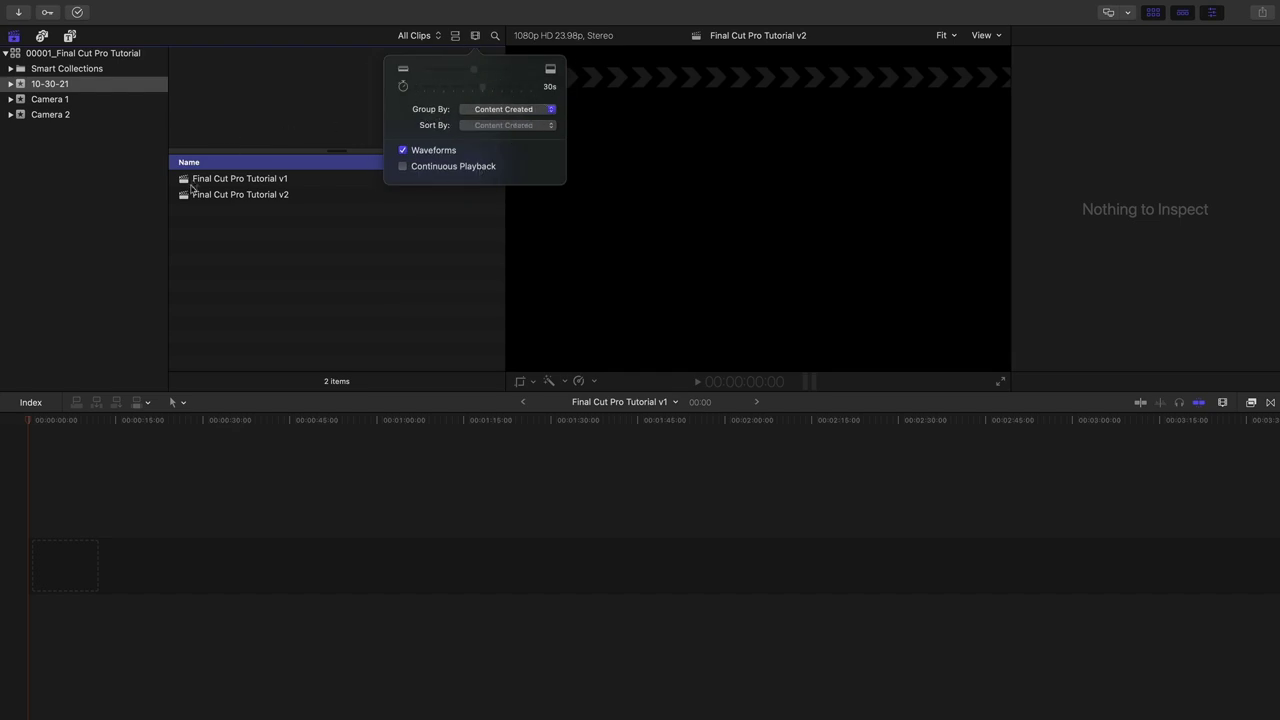
pyautogui.click(380, 261)
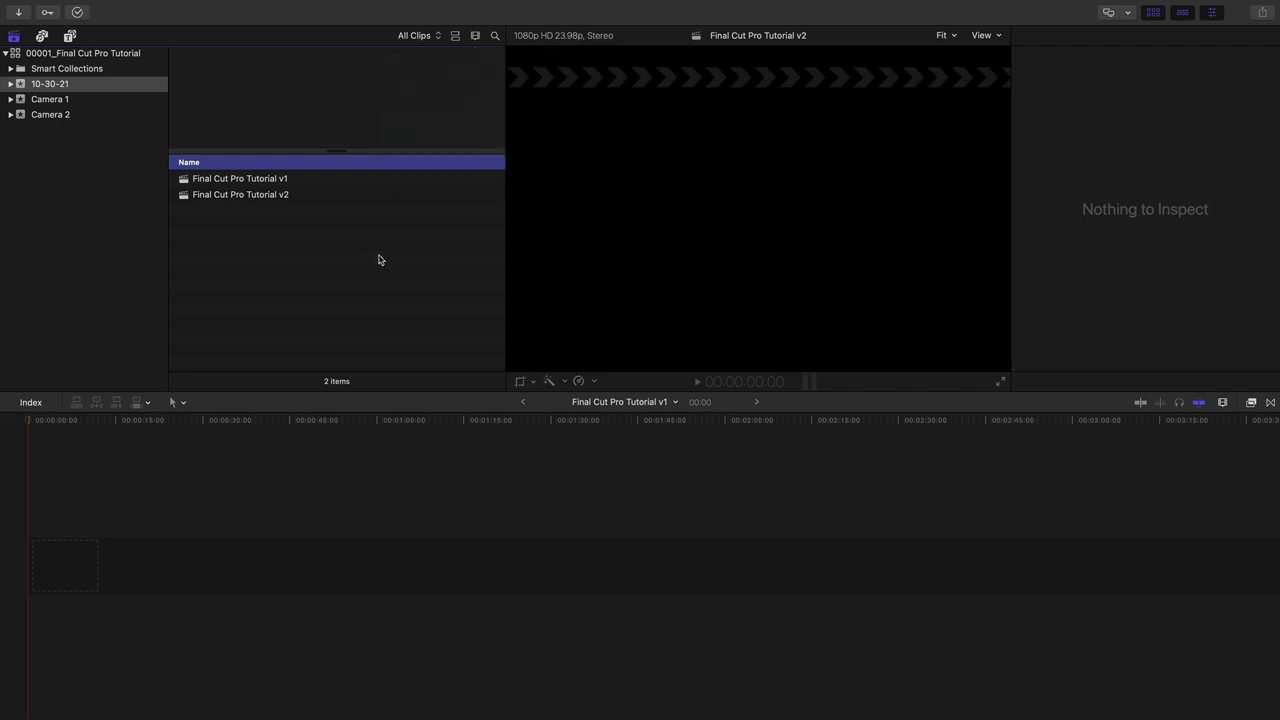
pyautogui.click(494, 37)
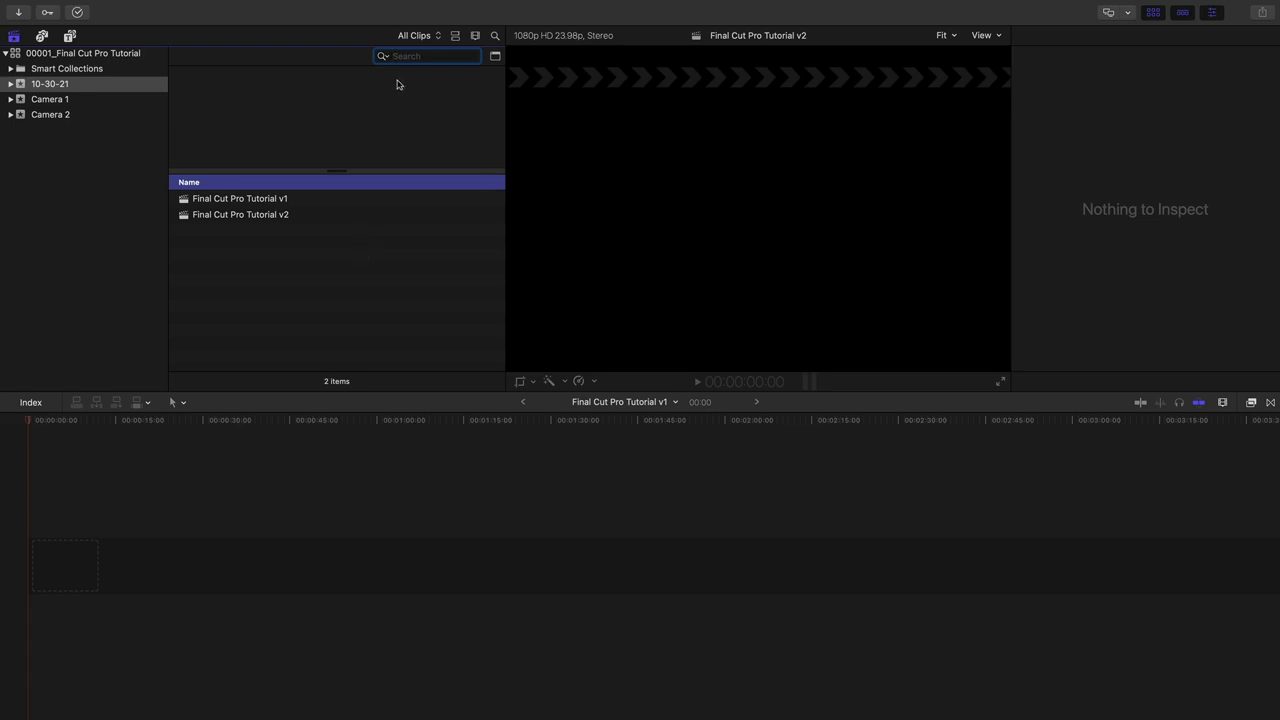
pyautogui.click(386, 278)
pyautogui.click(499, 41)
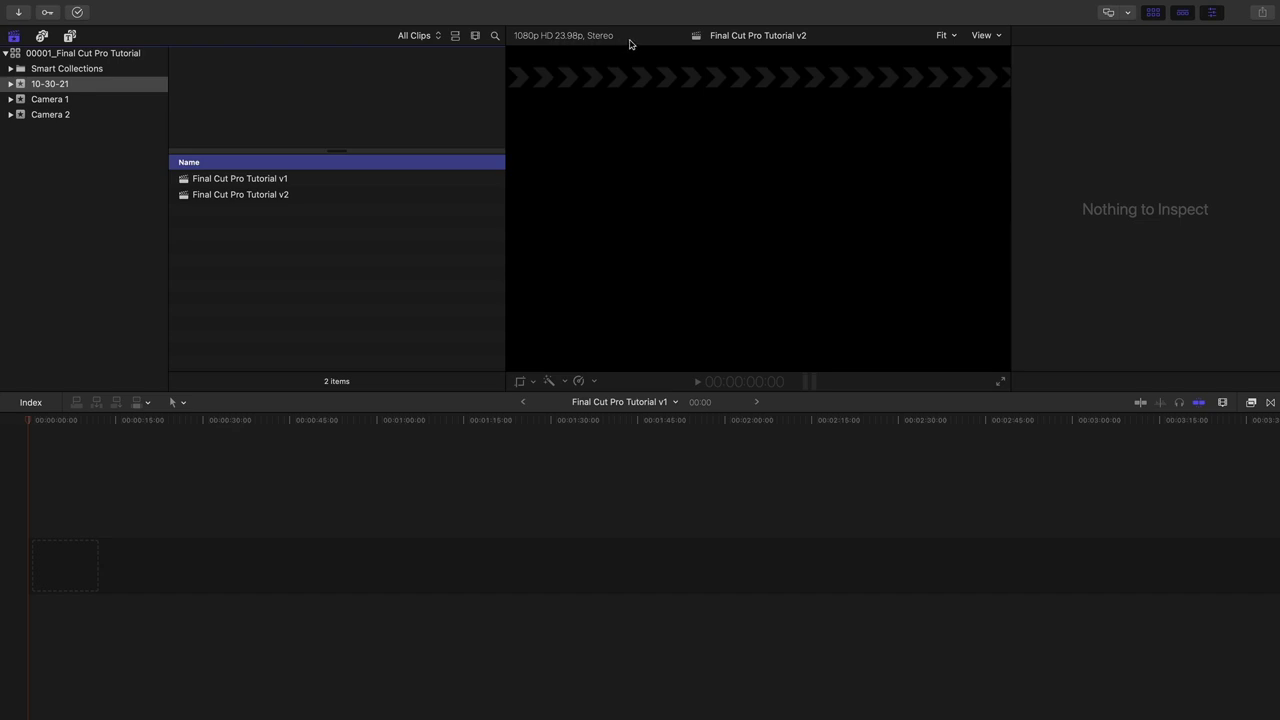
# Try the viewer at 12.5% and 600% magnification and return it to Fit.
pyautogui.click(945, 36)
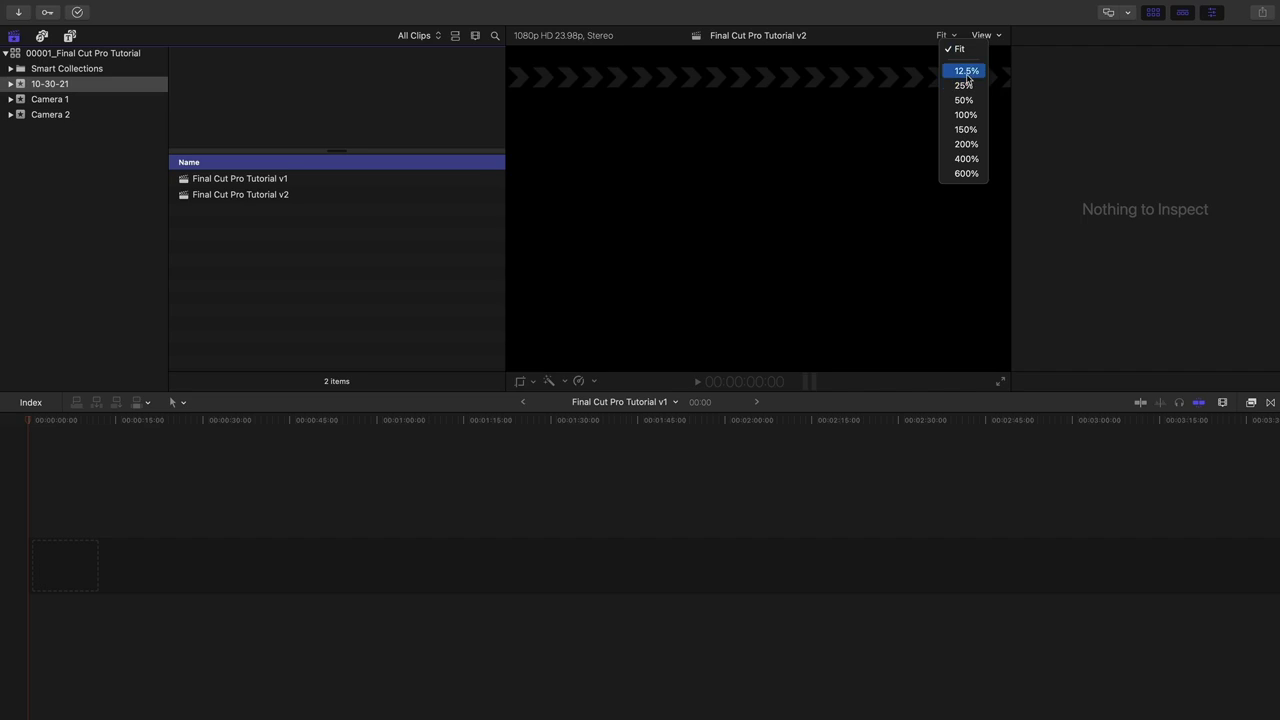
pyautogui.click(966, 74)
pyautogui.click(932, 37)
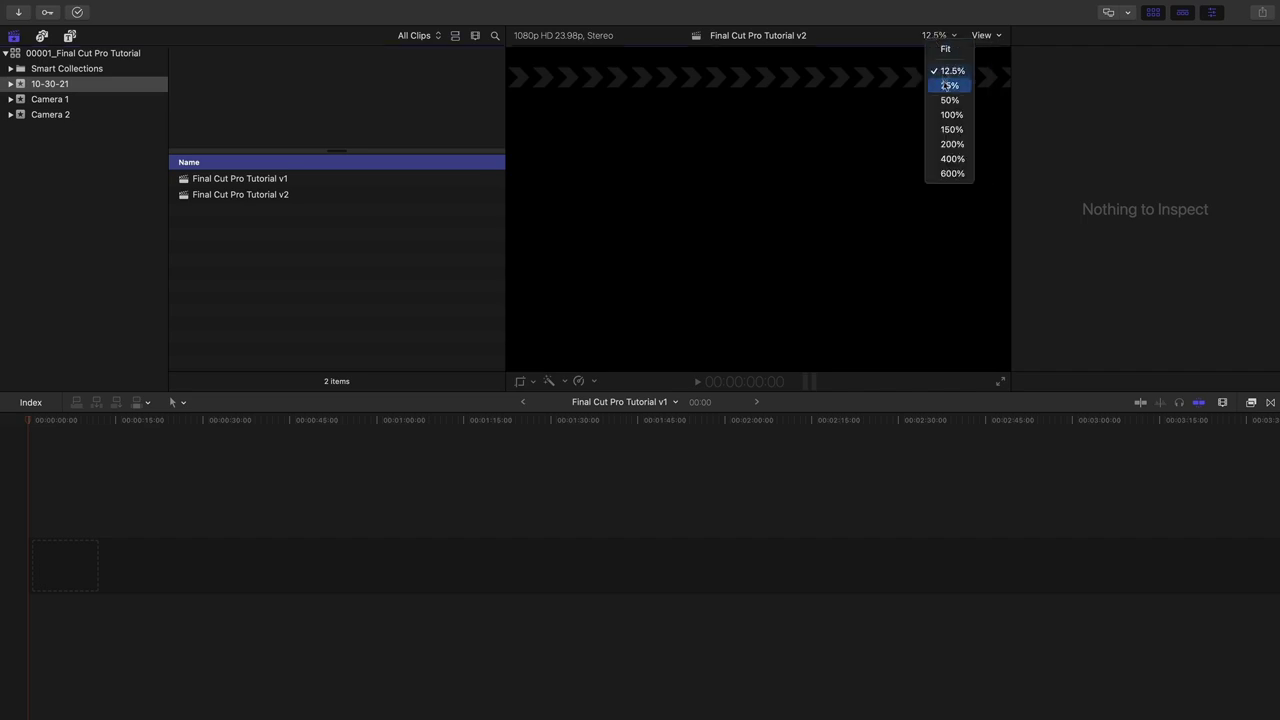
pyautogui.click(952, 173)
pyautogui.click(934, 35)
pyautogui.click(944, 50)
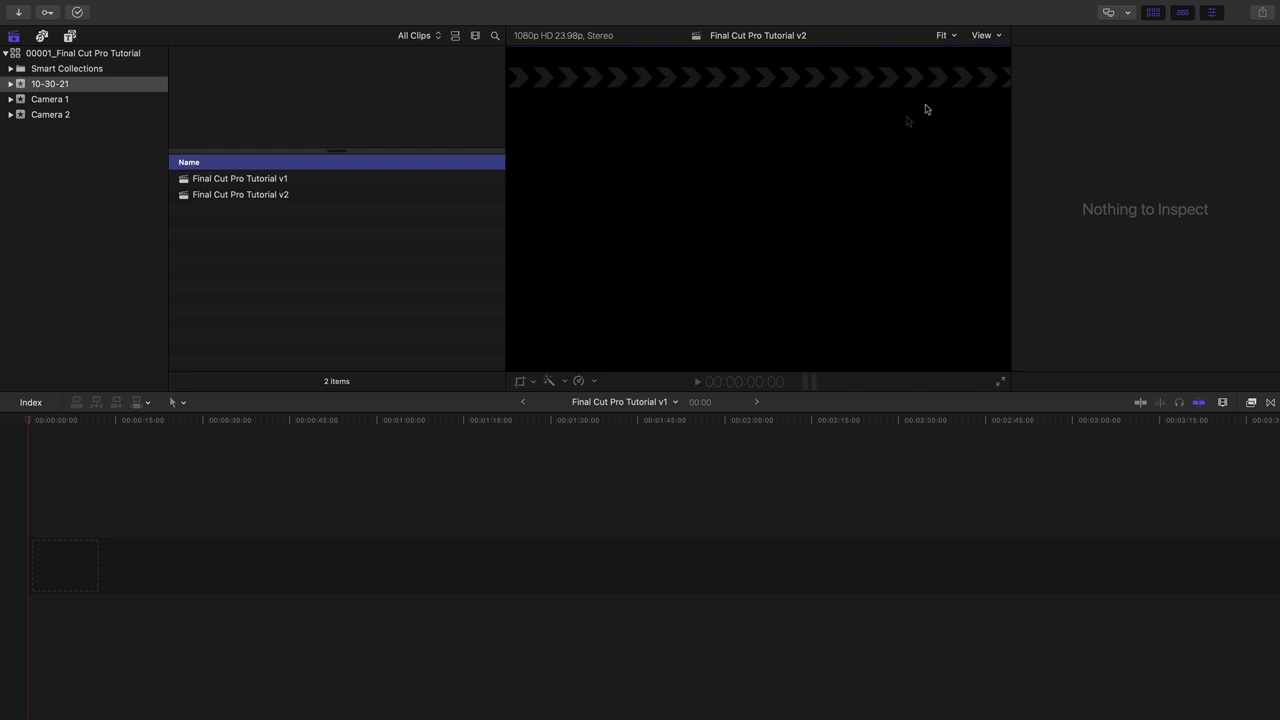
# Show the Angles viewer beside the main viewer and hide it again.
pyautogui.click(981, 37)
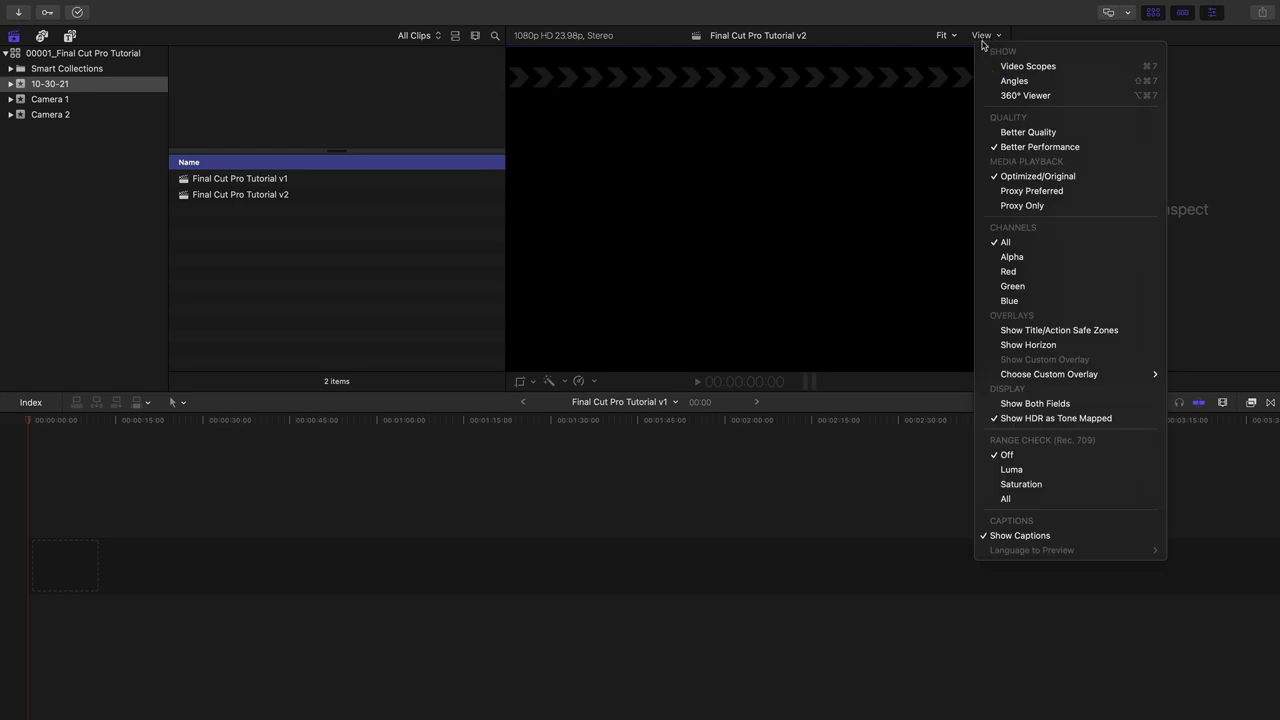
pyautogui.click(1043, 86)
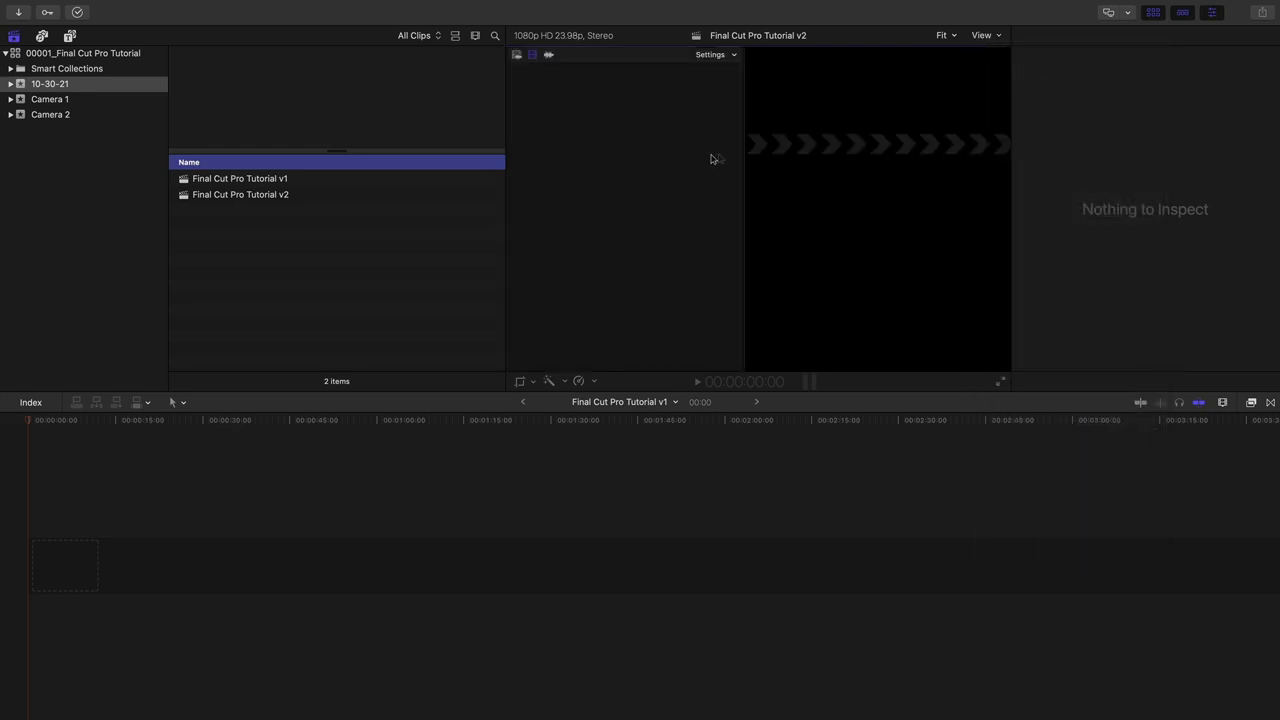
pyautogui.click(983, 36)
pyautogui.click(1010, 84)
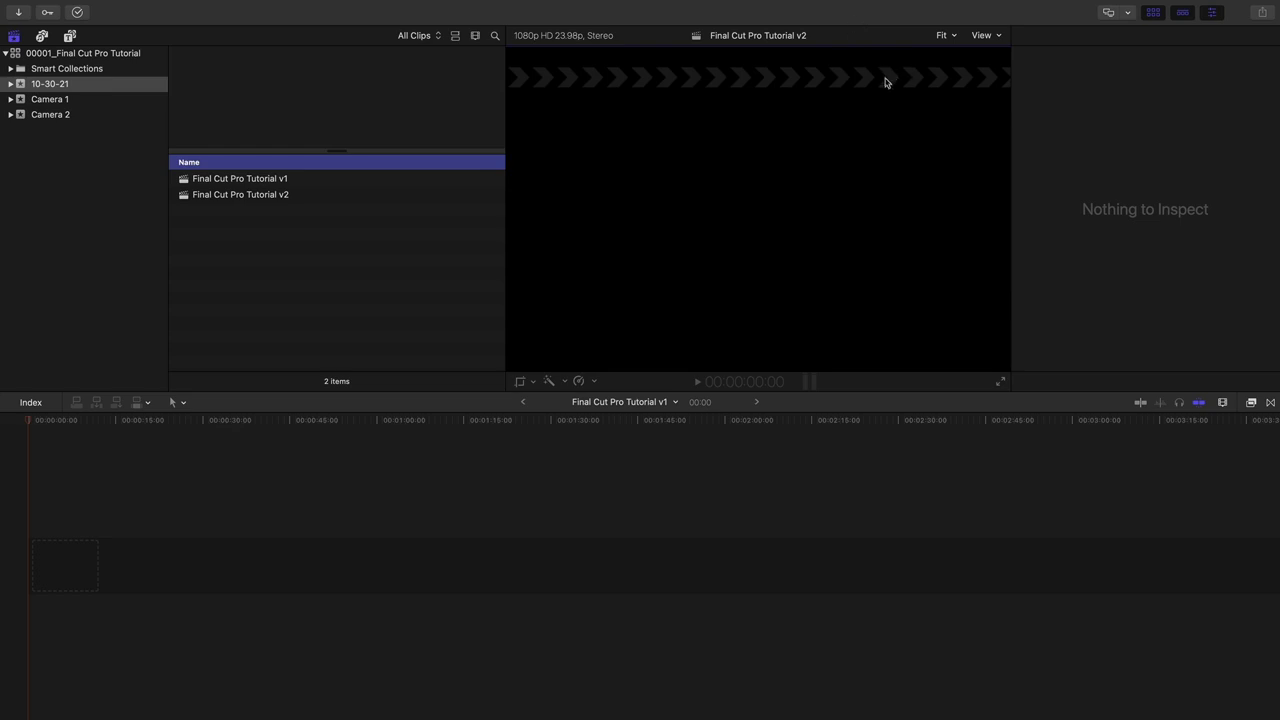
# Check the secondary display options, then turn the secondary display on and off again.
pyautogui.click(1127, 13)
pyautogui.click(1060, 20)
pyautogui.click(1108, 14)
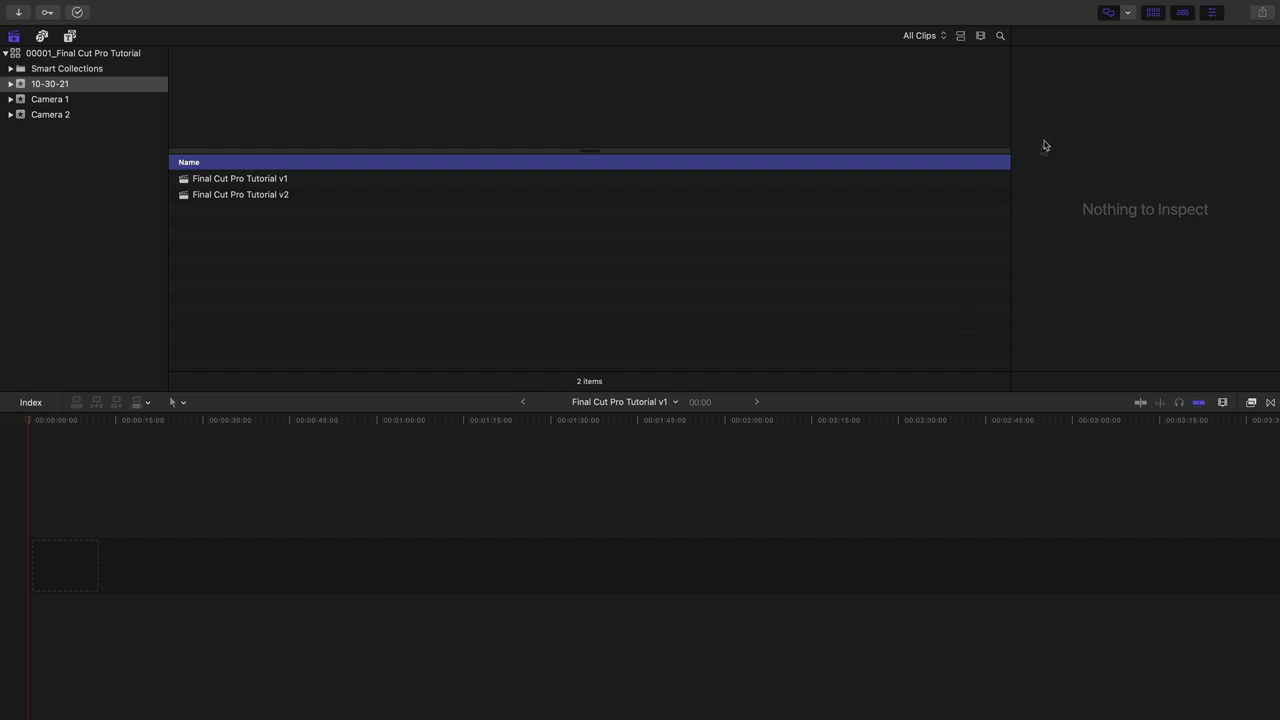
pyautogui.click(1107, 13)
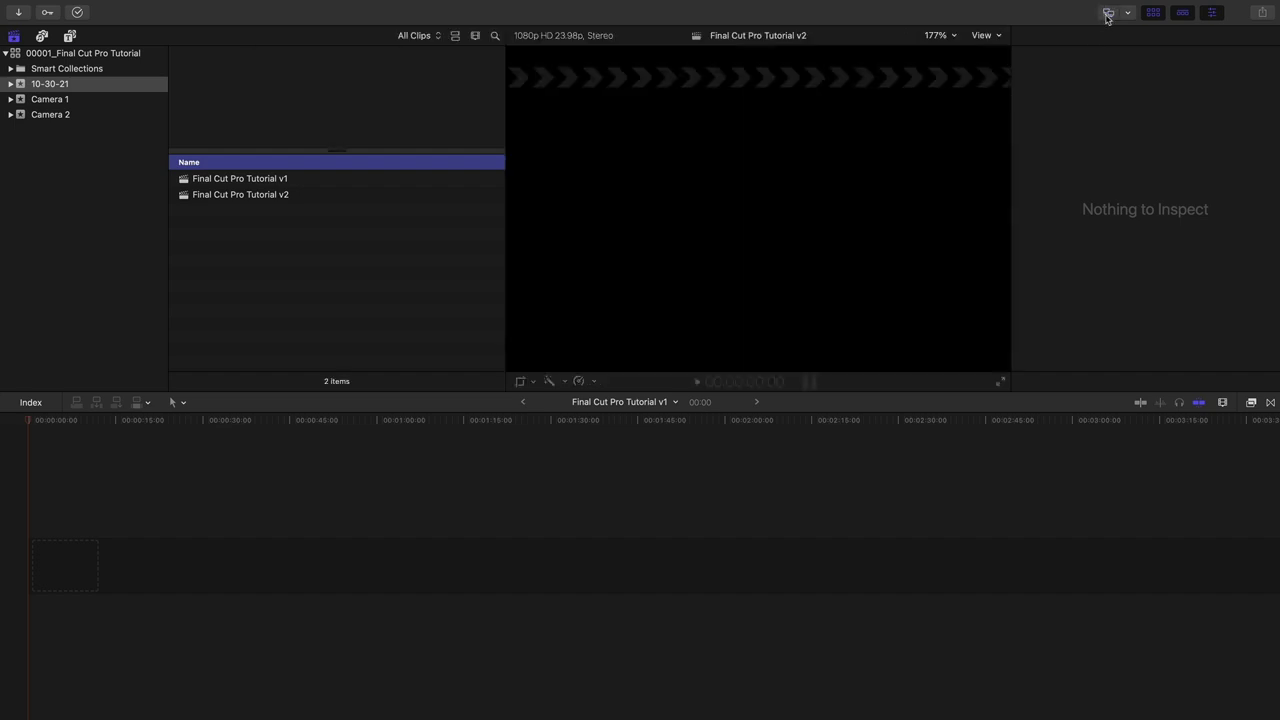
# Hide and restore the browser, the timeline and the inspector one after another.
pyautogui.click(1155, 15)
pyautogui.click(1154, 14)
pyautogui.click(1182, 14)
pyautogui.click(1183, 14)
pyautogui.click(1212, 13)
pyautogui.click(1212, 13)
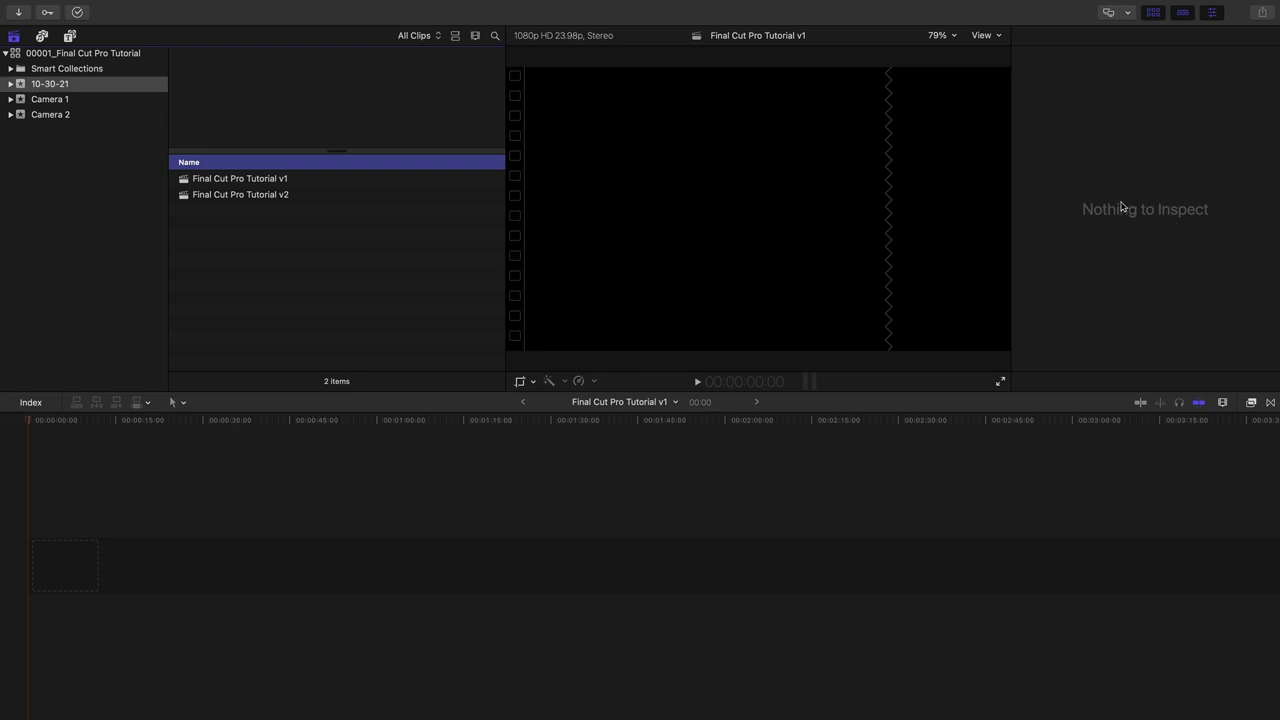
# Place the playhead at about 1:53:09 in the empty Final Cut Pro Tutorial v1 timeline.
pyautogui.moveTo(395, 556); pyautogui.dragTo(685, 600)
pyautogui.click(685, 600)
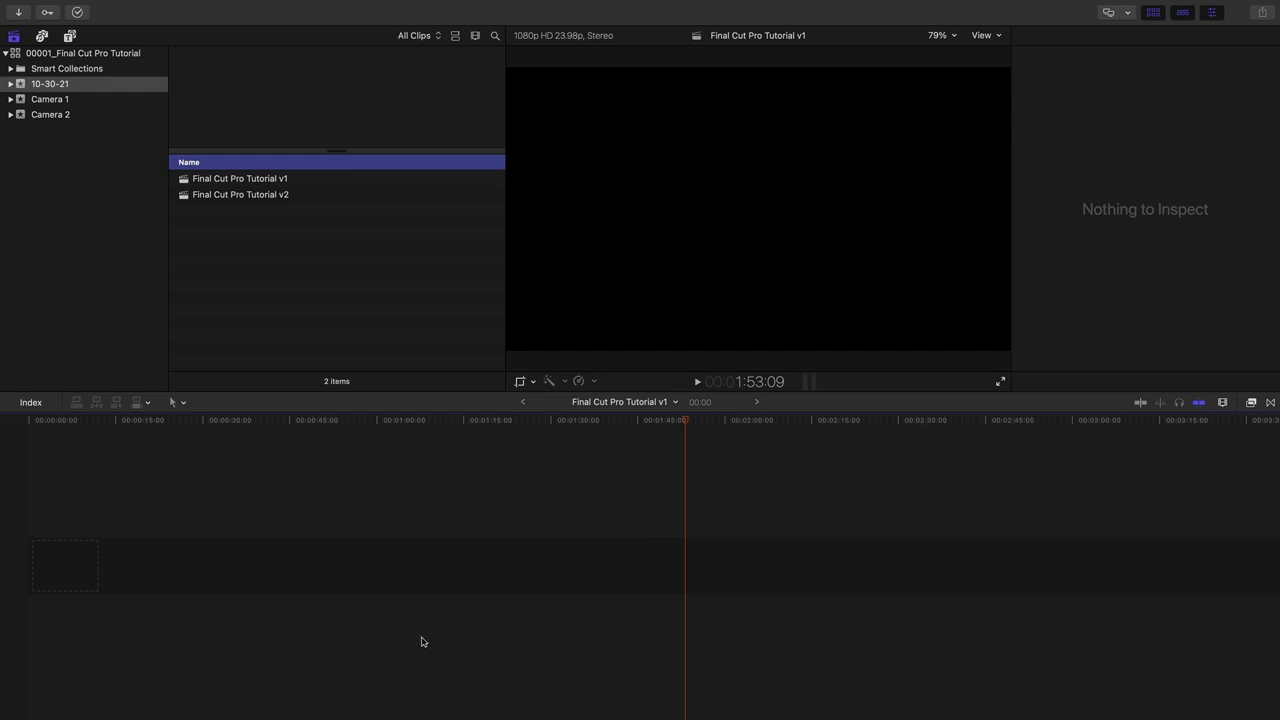
pyautogui.click(306, 240)
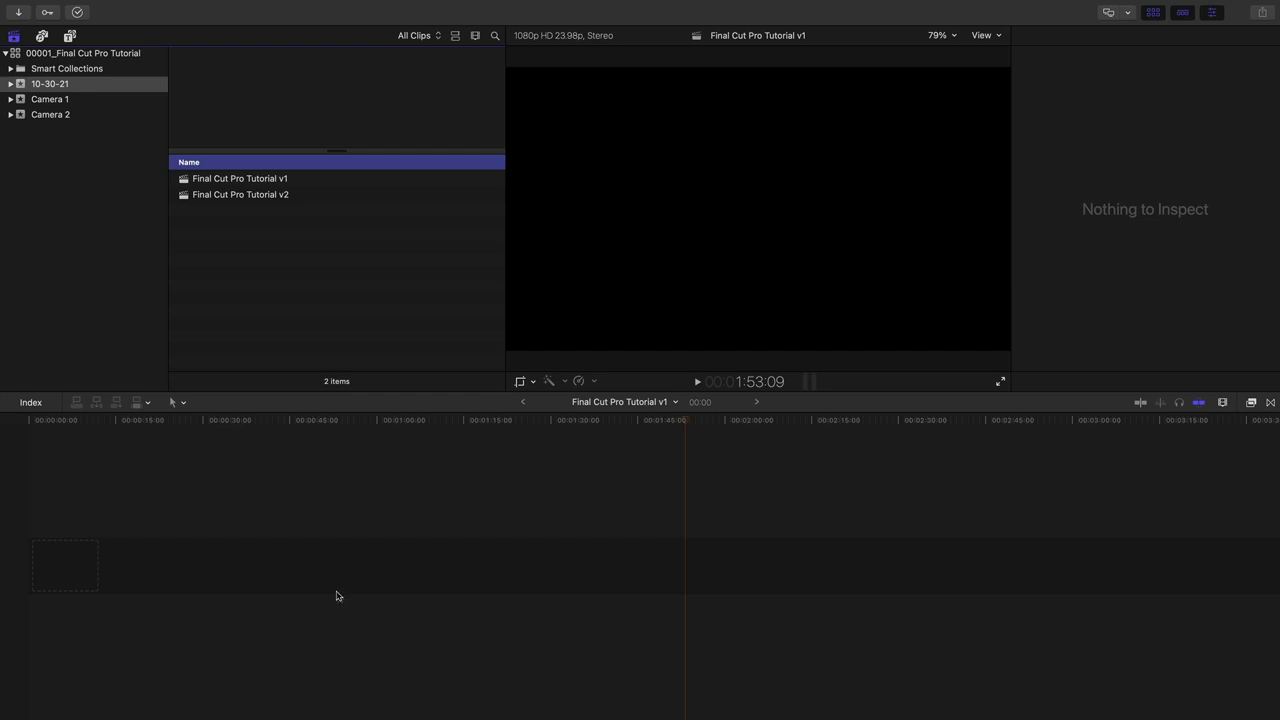
# Show and hide the timeline index, and switch the editing tool to Hand and back to Select.
pyautogui.click(38, 403)
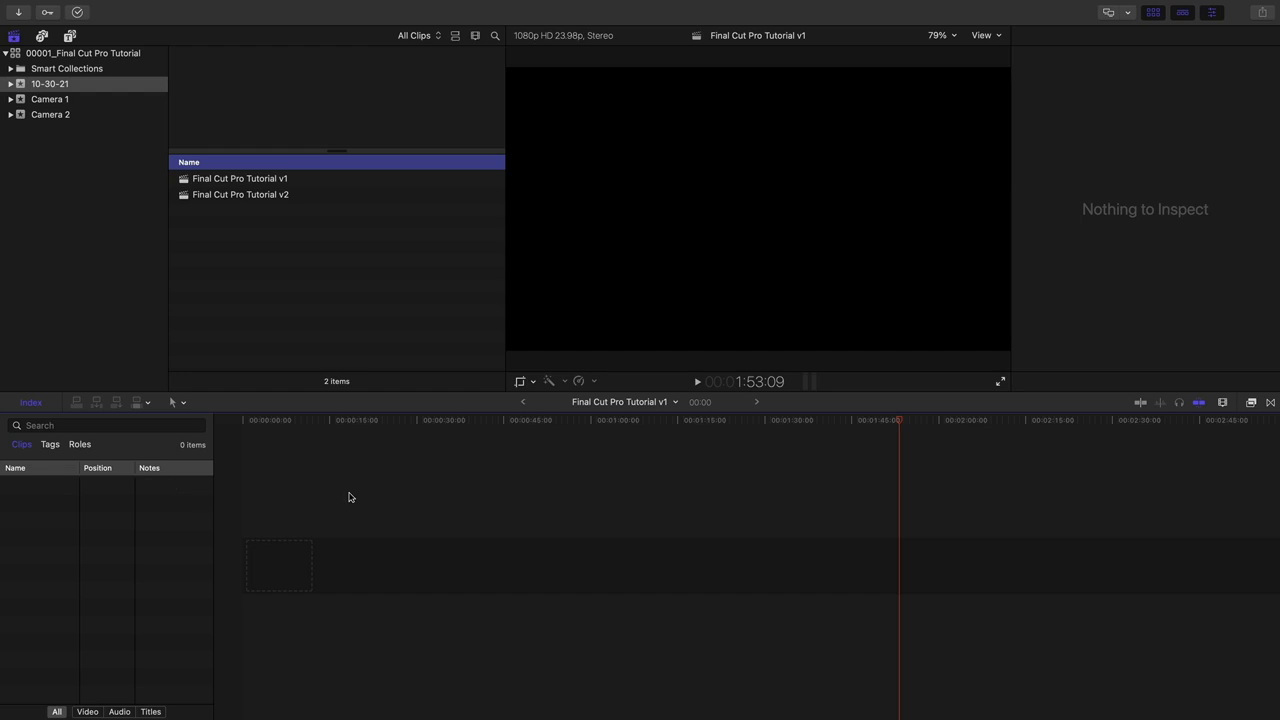
pyautogui.click(30, 402)
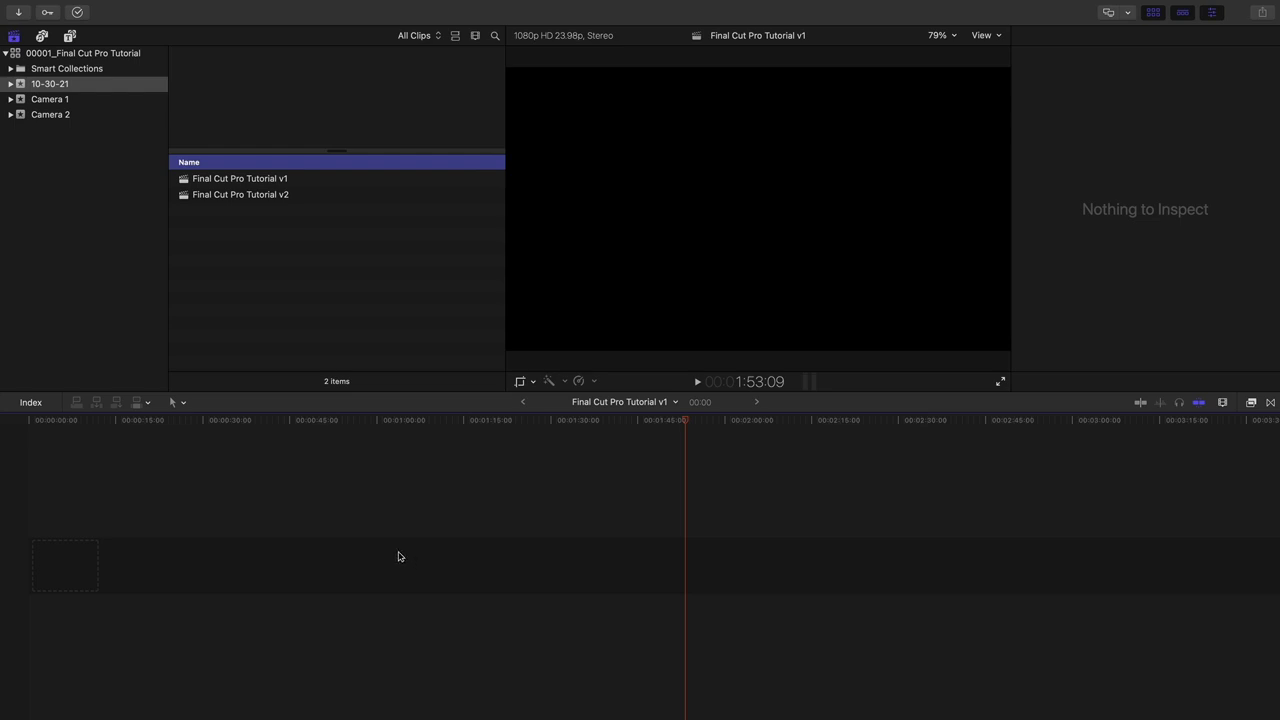
pyautogui.click(177, 404)
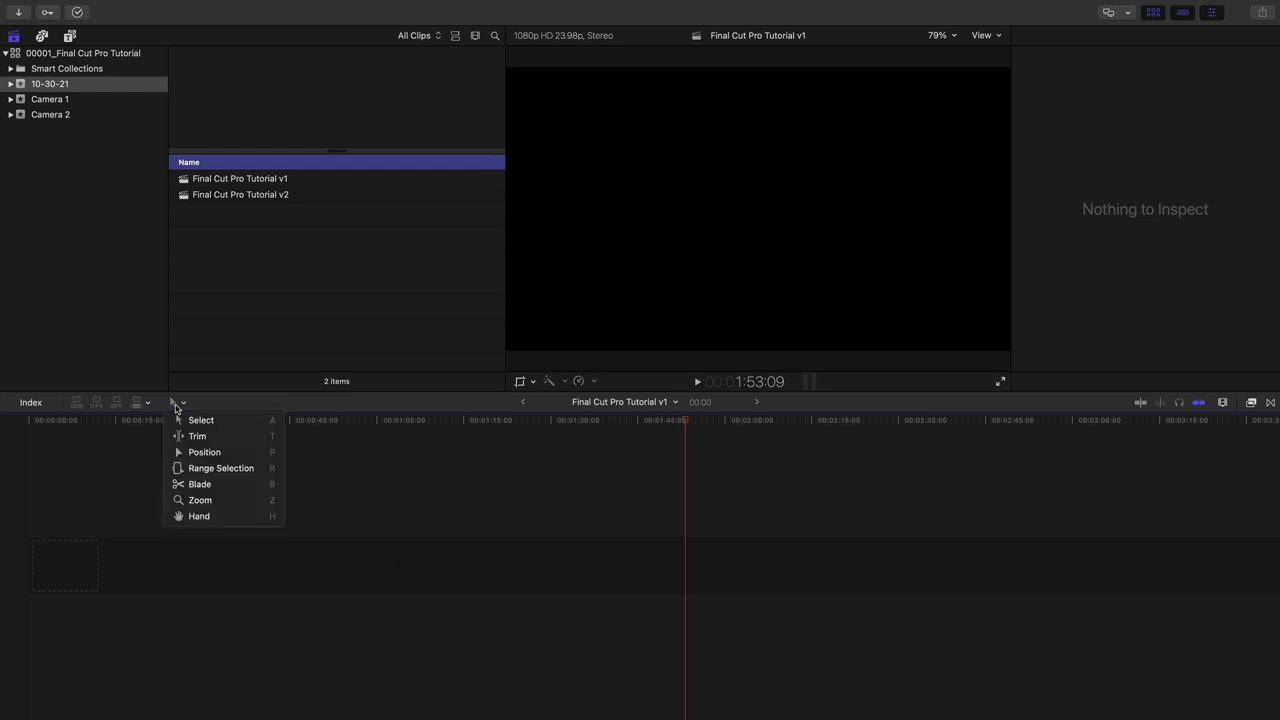
pyautogui.click(212, 516)
pyautogui.click(177, 402)
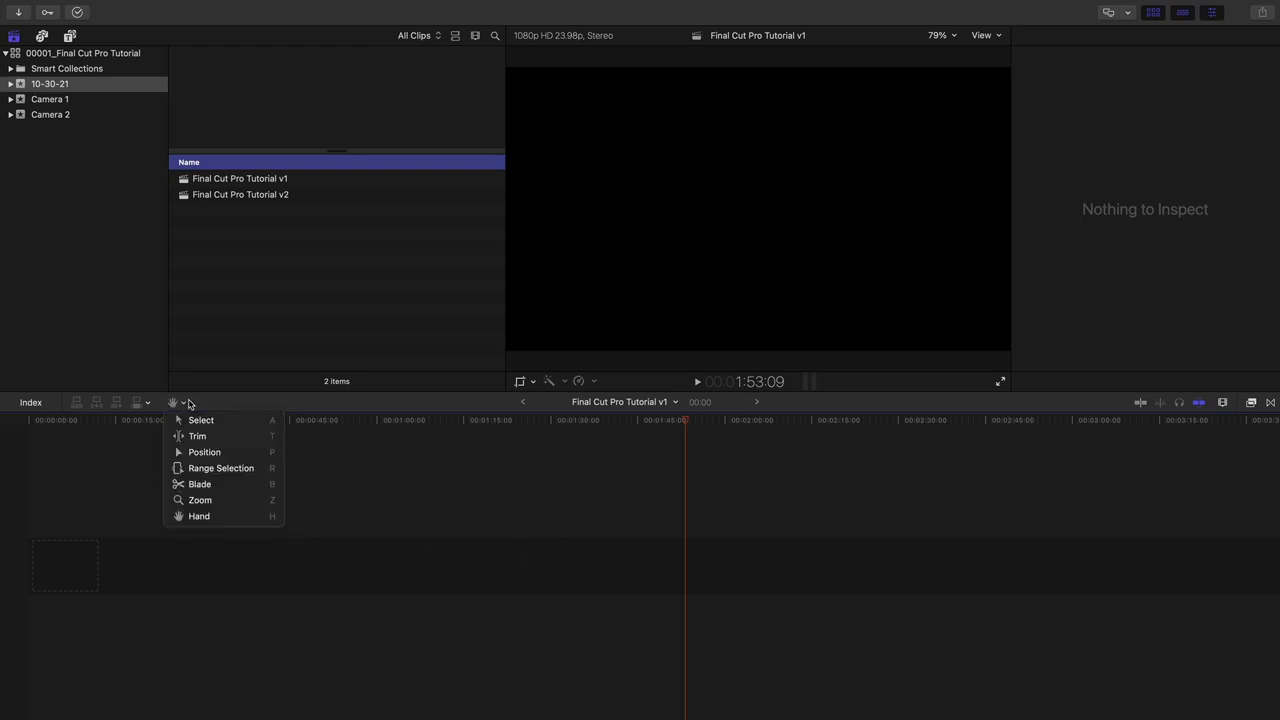
pyautogui.click(207, 422)
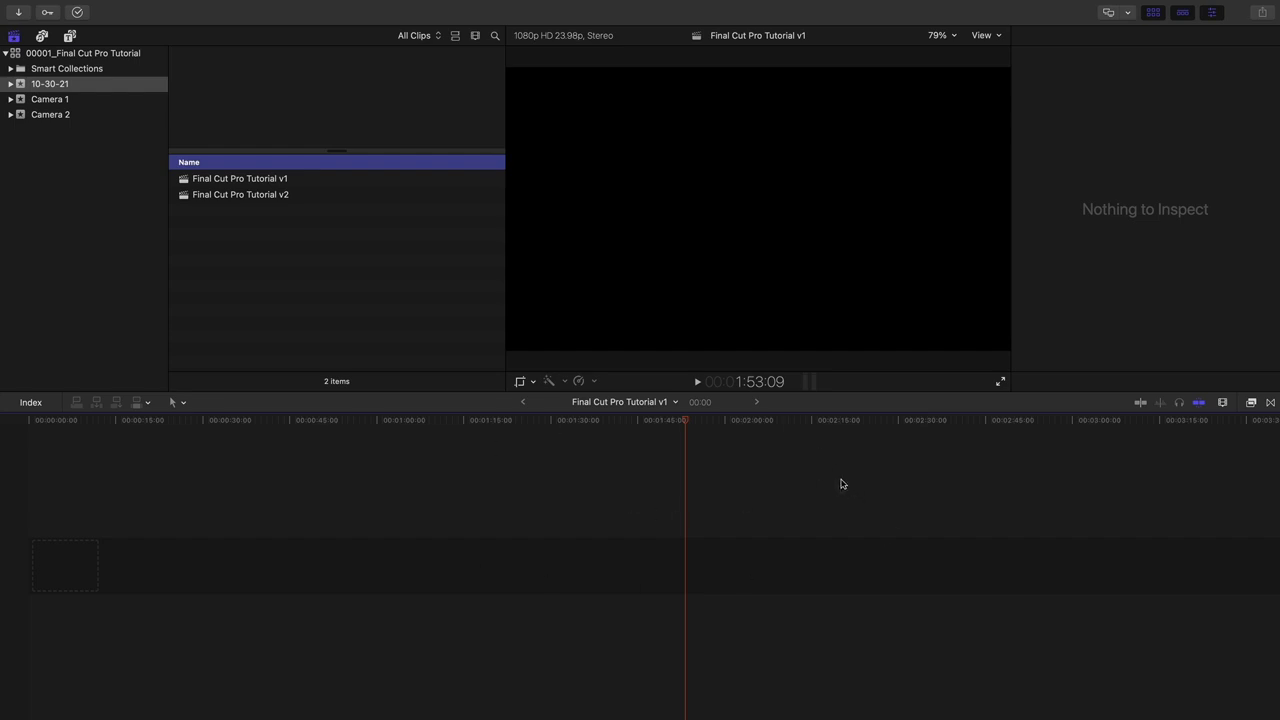
# Activate the viewer's Crop tool and review the Transform, Crop and Distort choices.
pyautogui.click(532, 383)
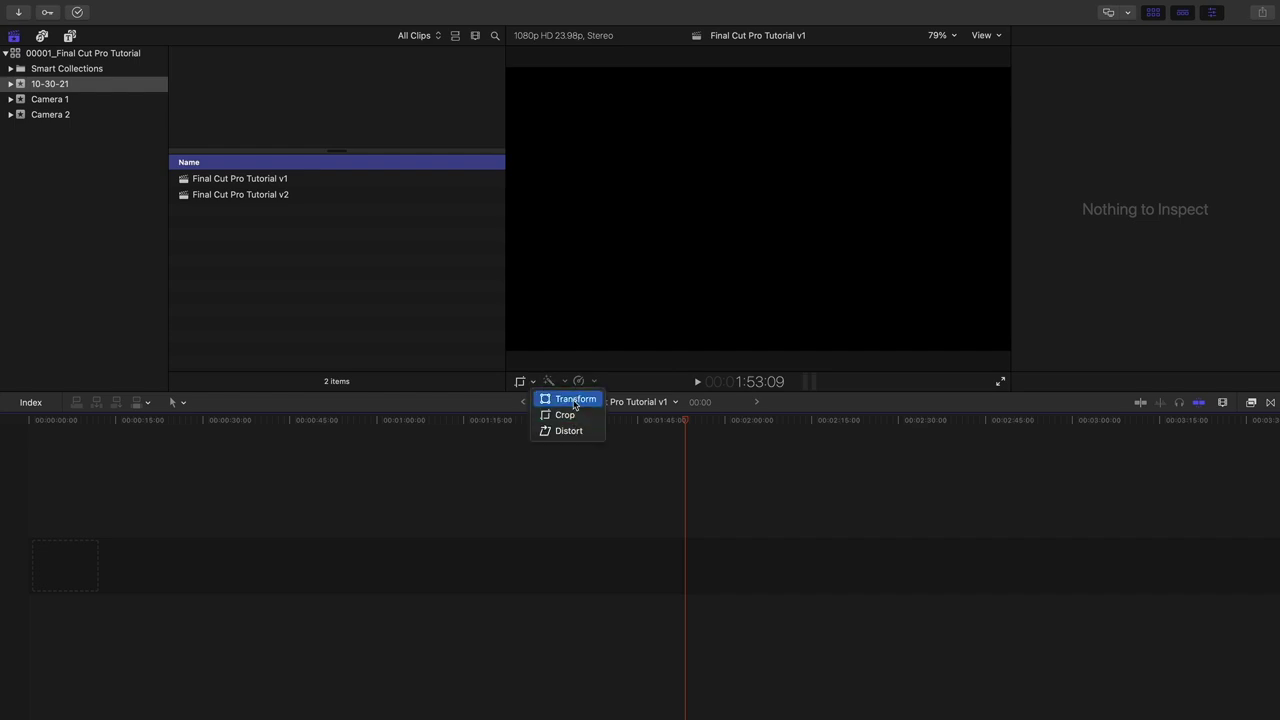
pyautogui.click(566, 415)
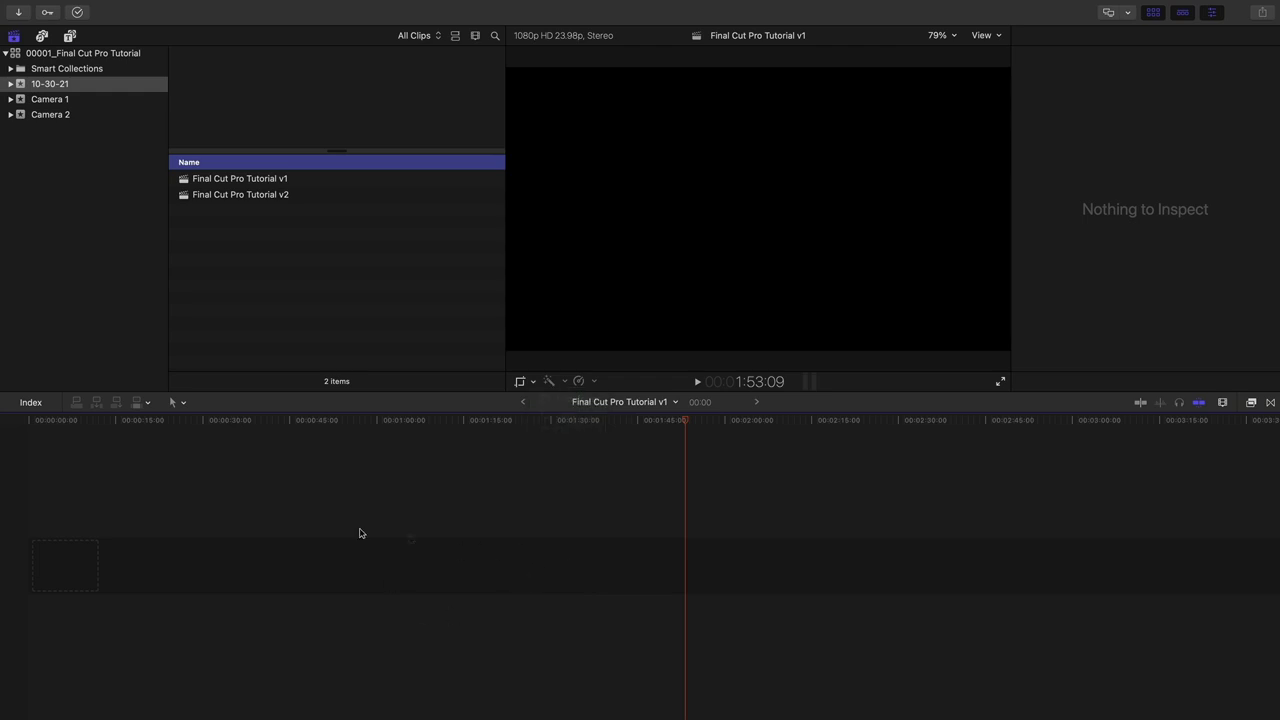
pyautogui.click(533, 382)
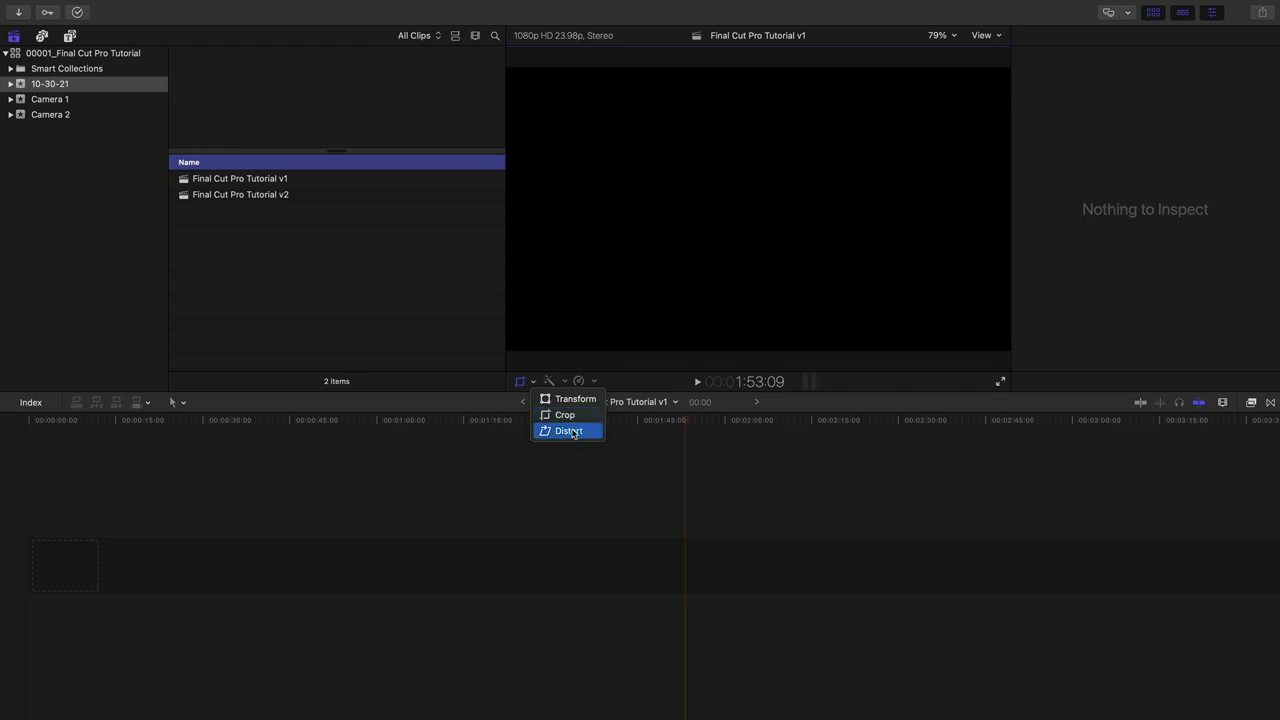
pyautogui.click(573, 462)
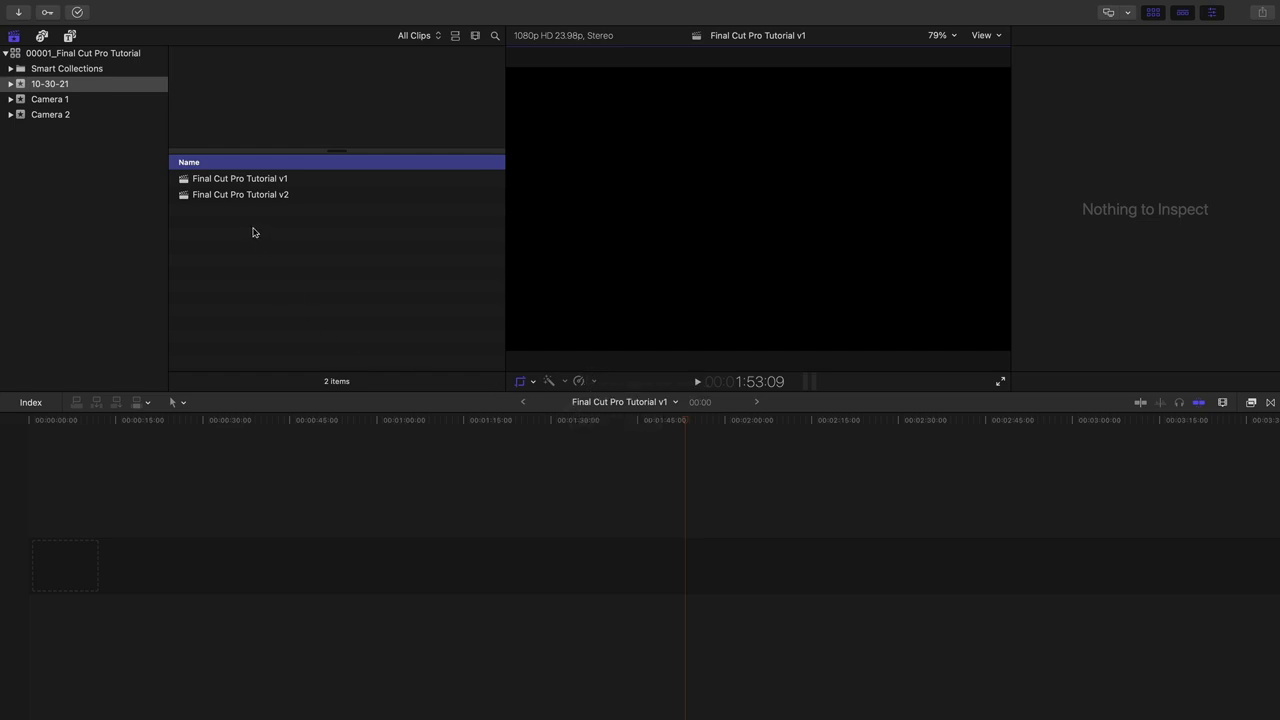
# Look through the installed title and generator categories and preview the Scrolling title under Credits.
pyautogui.click(70, 36)
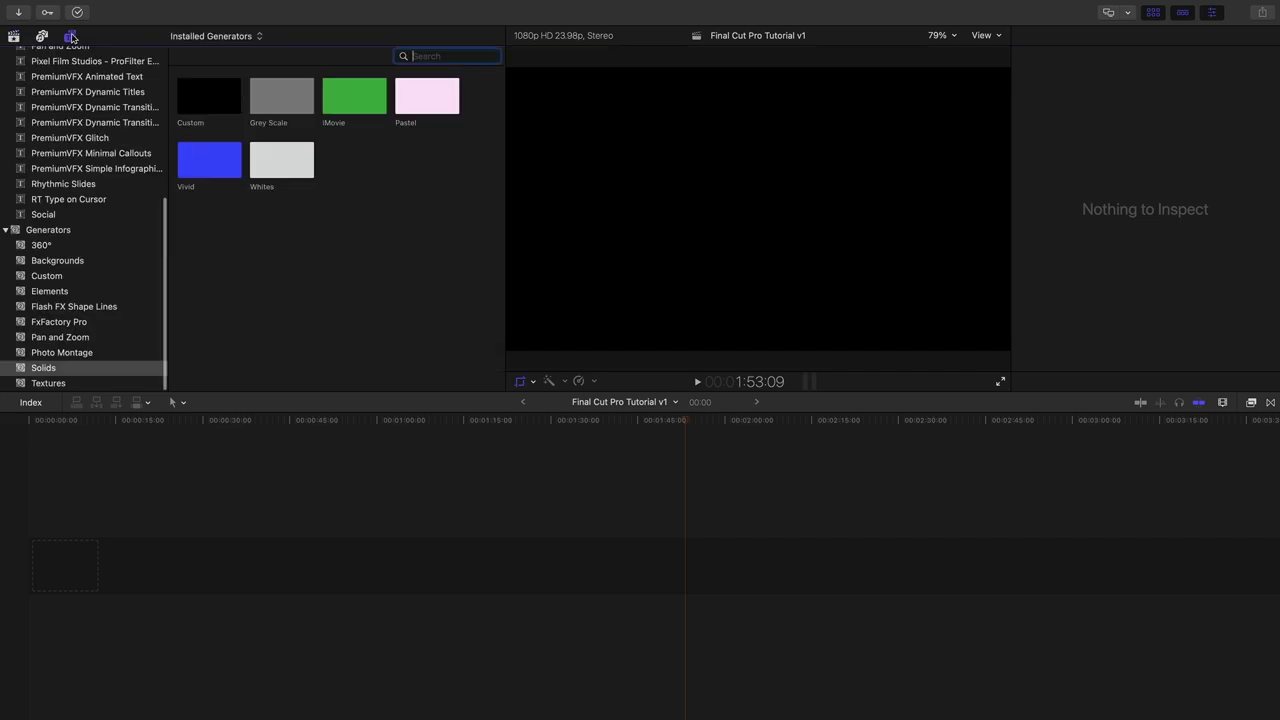
pyautogui.scroll(10, 122, 271)
pyautogui.scroll(-2, 122, 271)
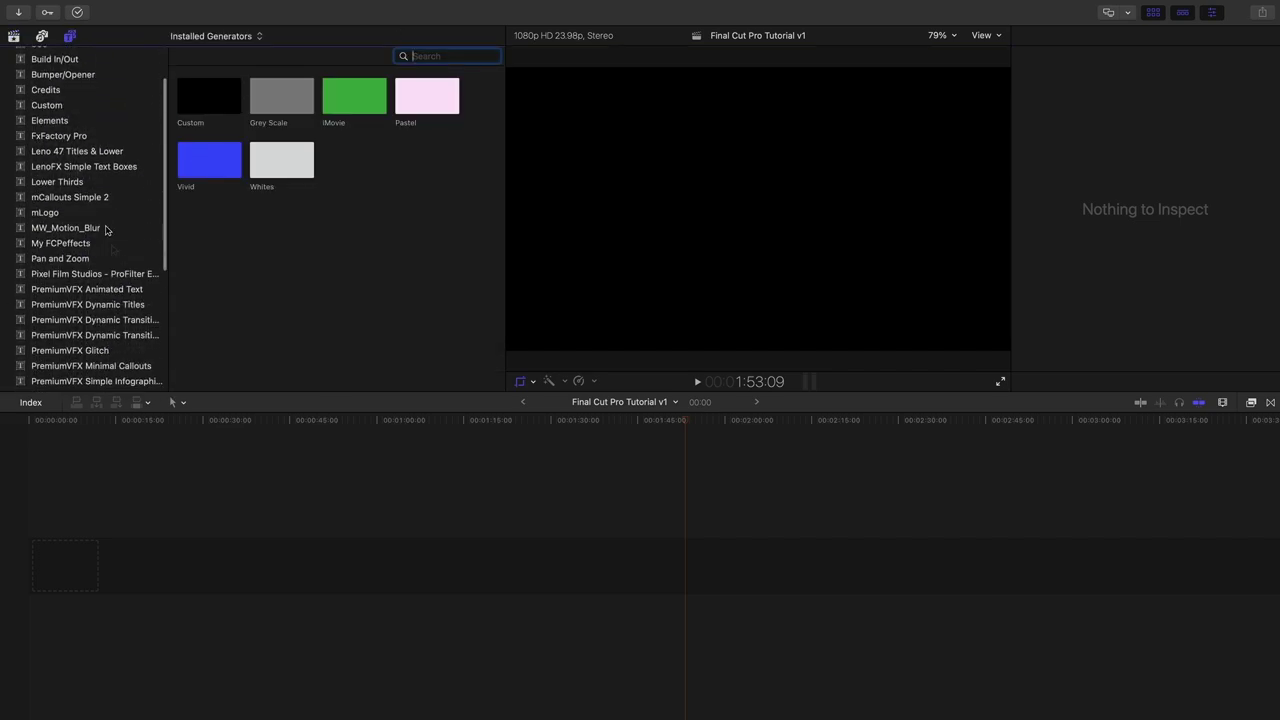
pyautogui.scroll(2, 80, 120)
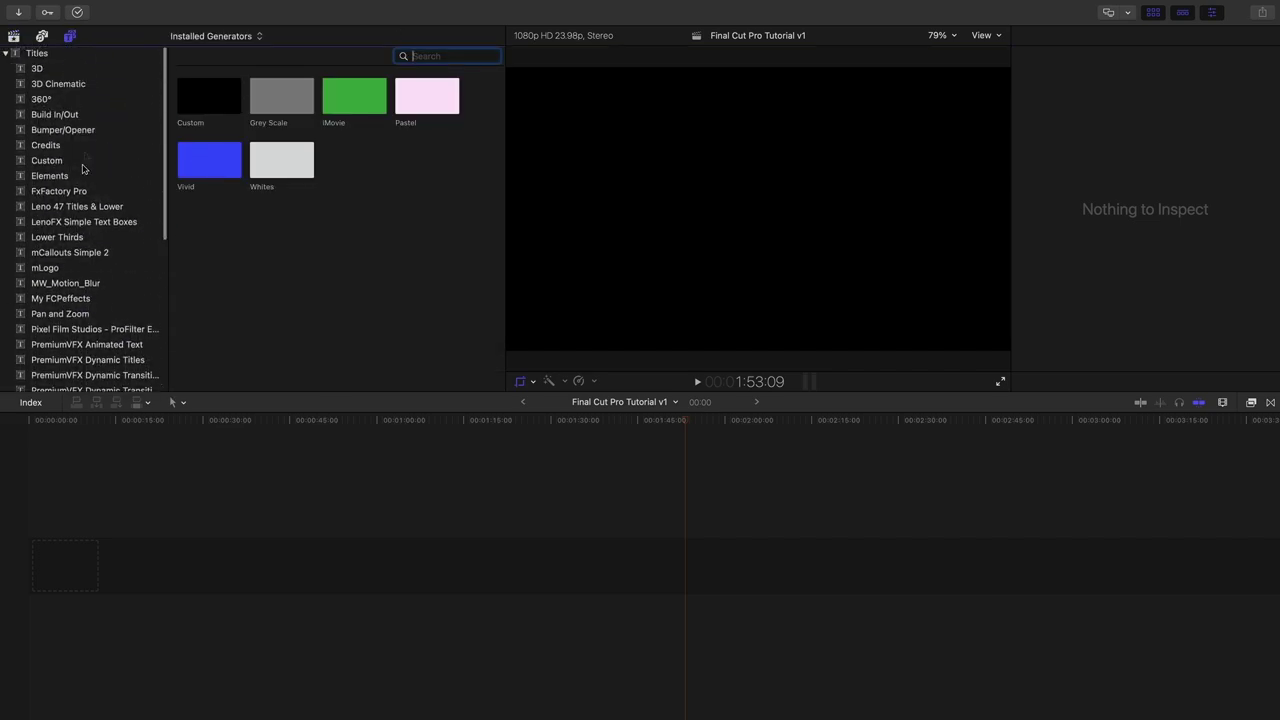
pyautogui.scroll(-7, 84, 240)
pyautogui.scroll(5, 82, 341)
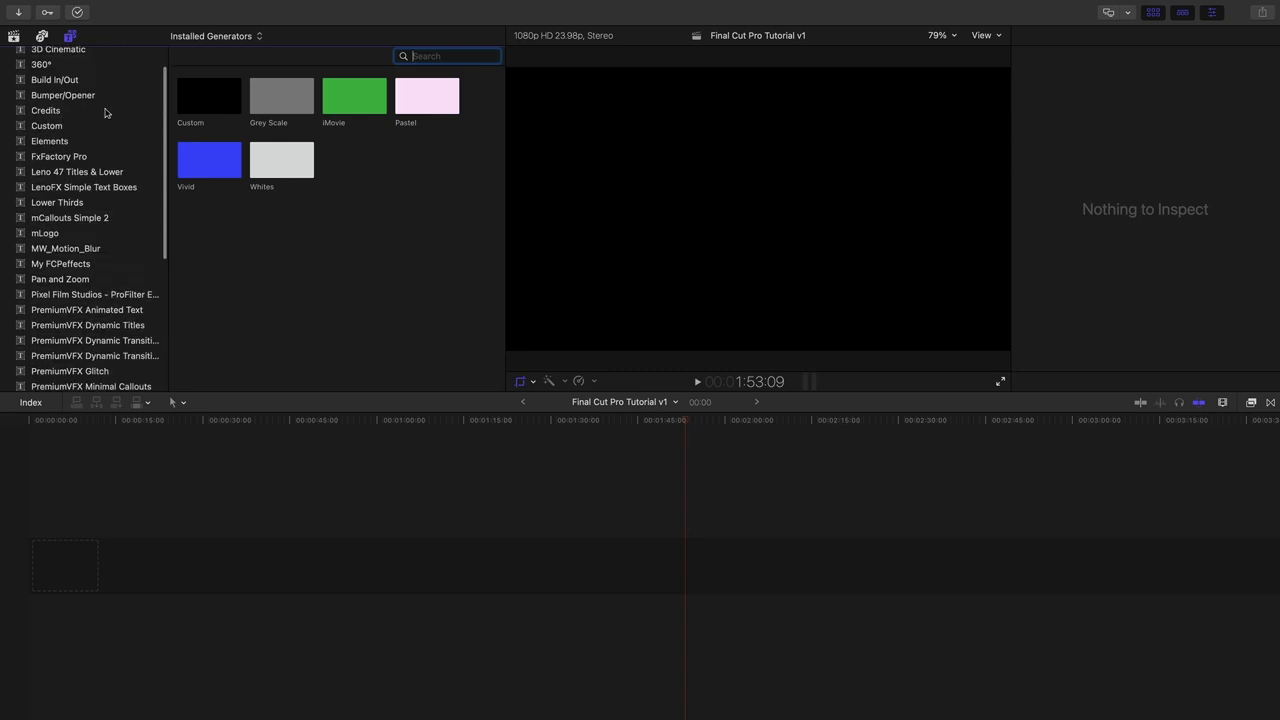
pyautogui.scroll(3, 100, 117)
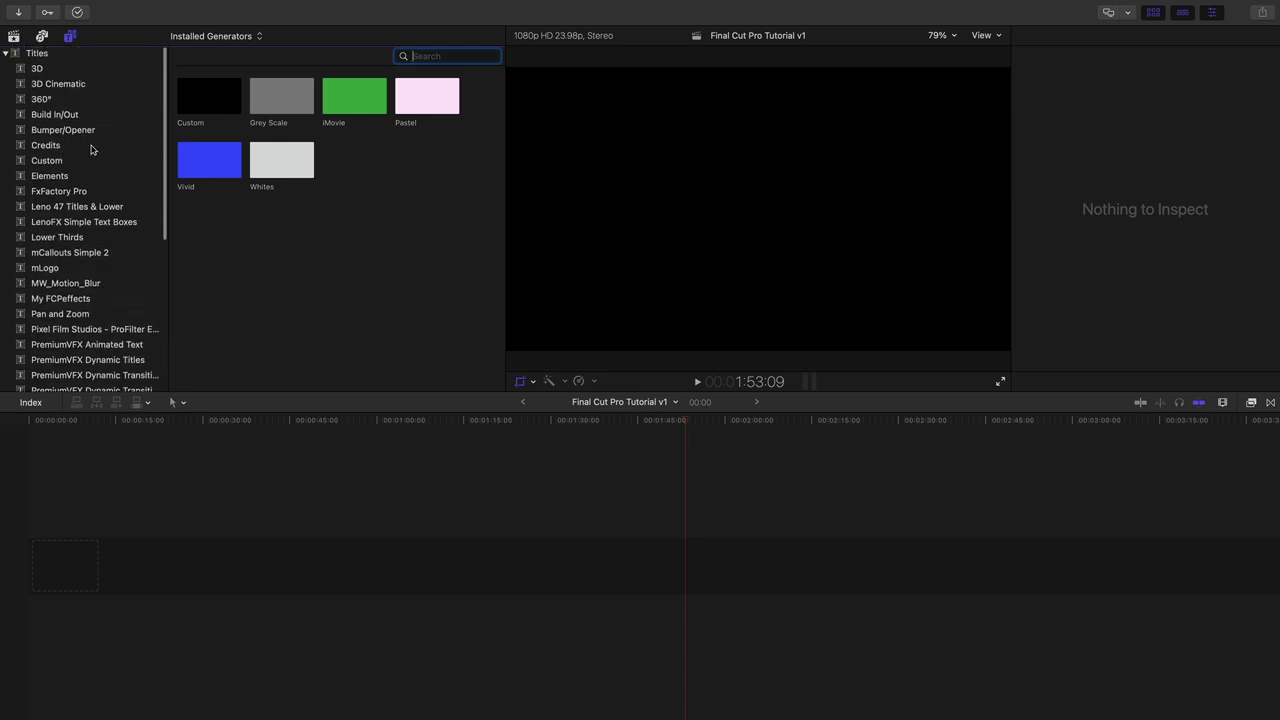
pyautogui.click(91, 149)
pyautogui.click(216, 101)
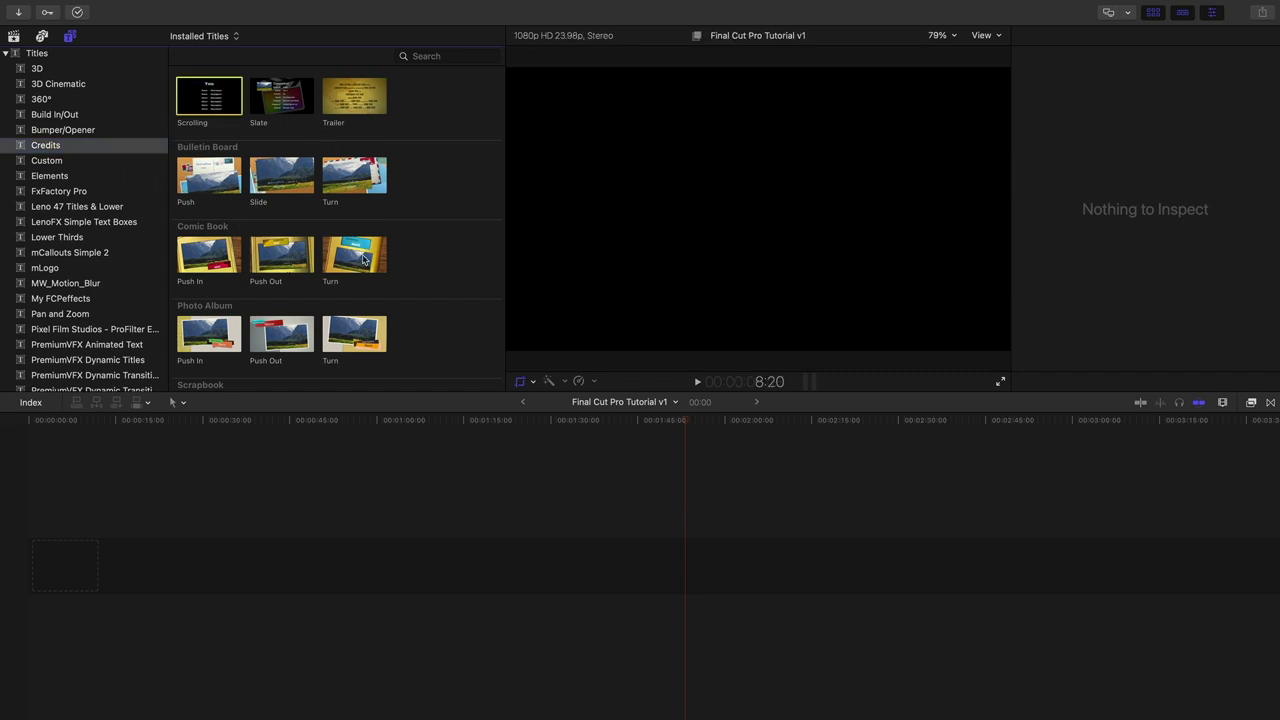
# Browse the Build In/Out titles, previewing examples such as Drifting and Far Far Away.
pyautogui.click(66, 117)
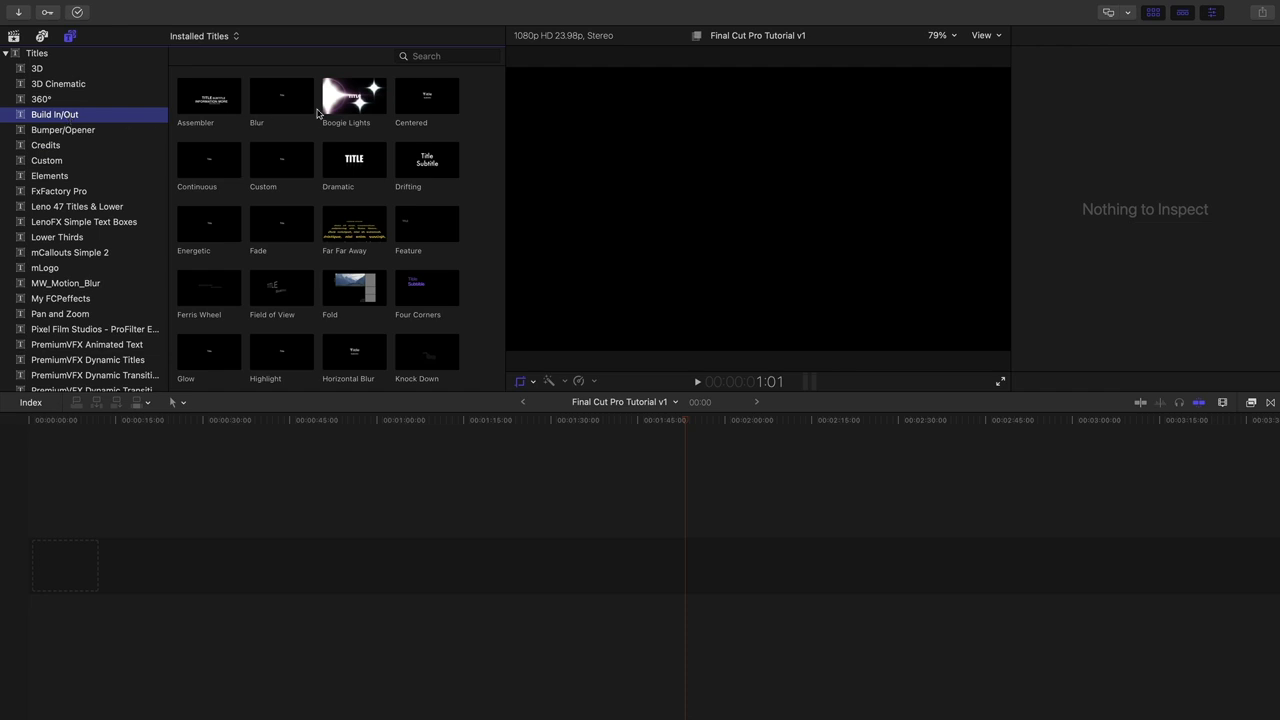
pyautogui.scroll(-1, 310, 151)
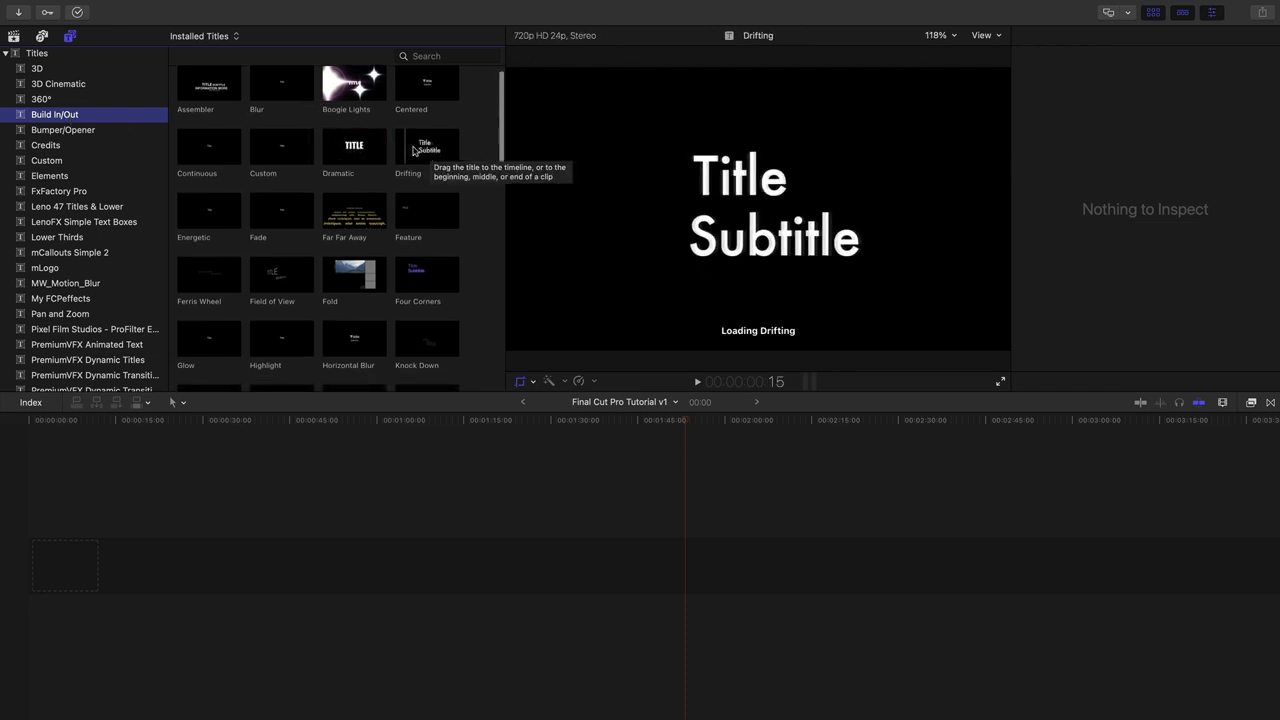
pyautogui.scroll(-1, 265, 165)
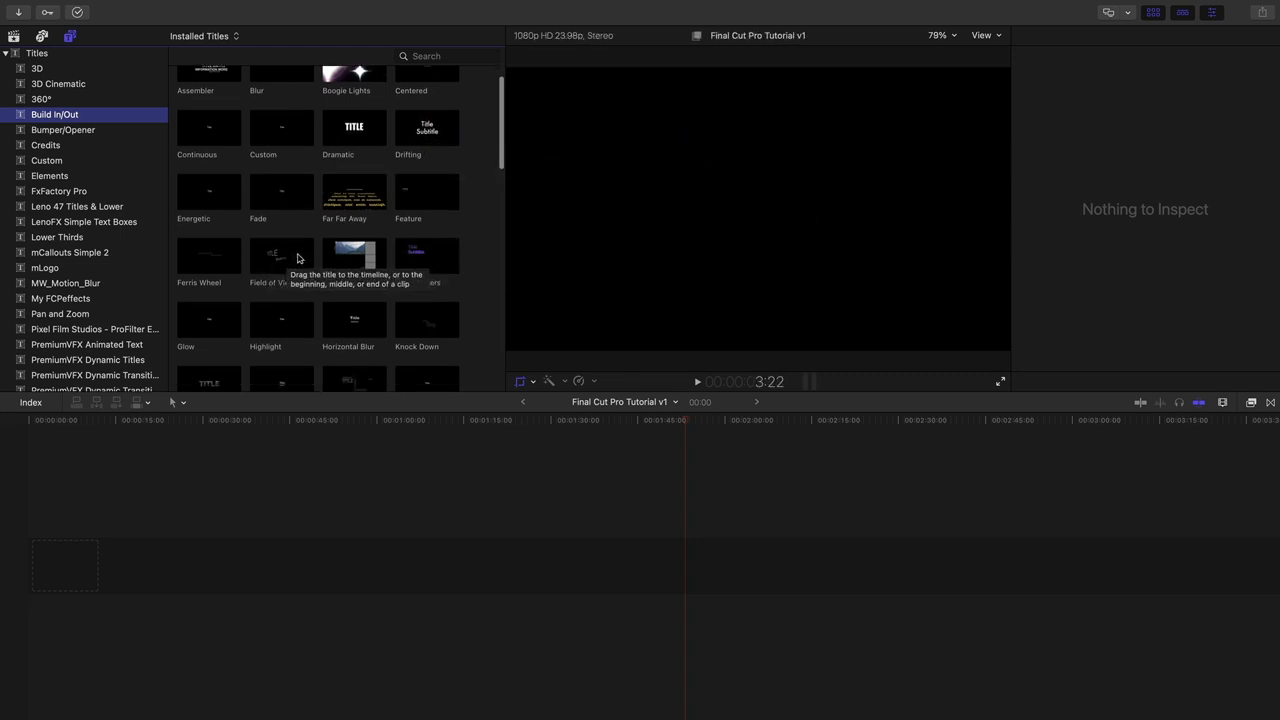
pyautogui.scroll(-2, 265, 254)
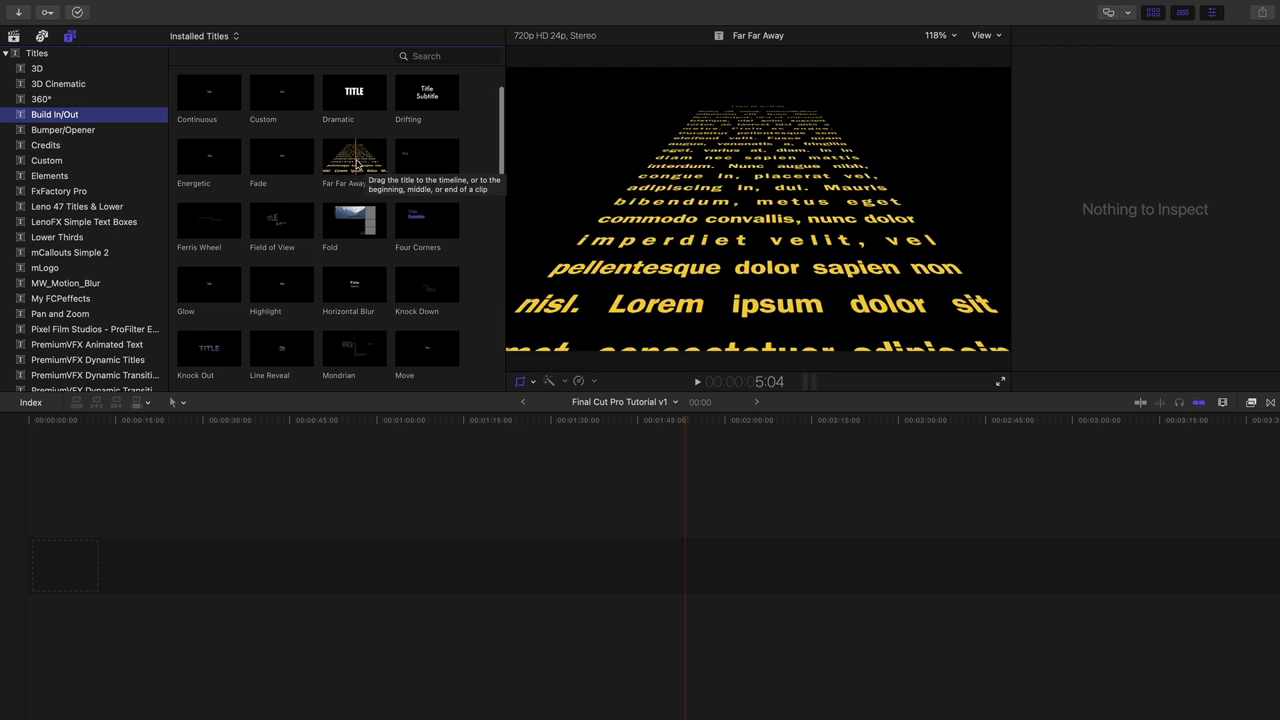
pyautogui.scroll(-1, 299, 190)
pyautogui.scroll(-3, 299, 190)
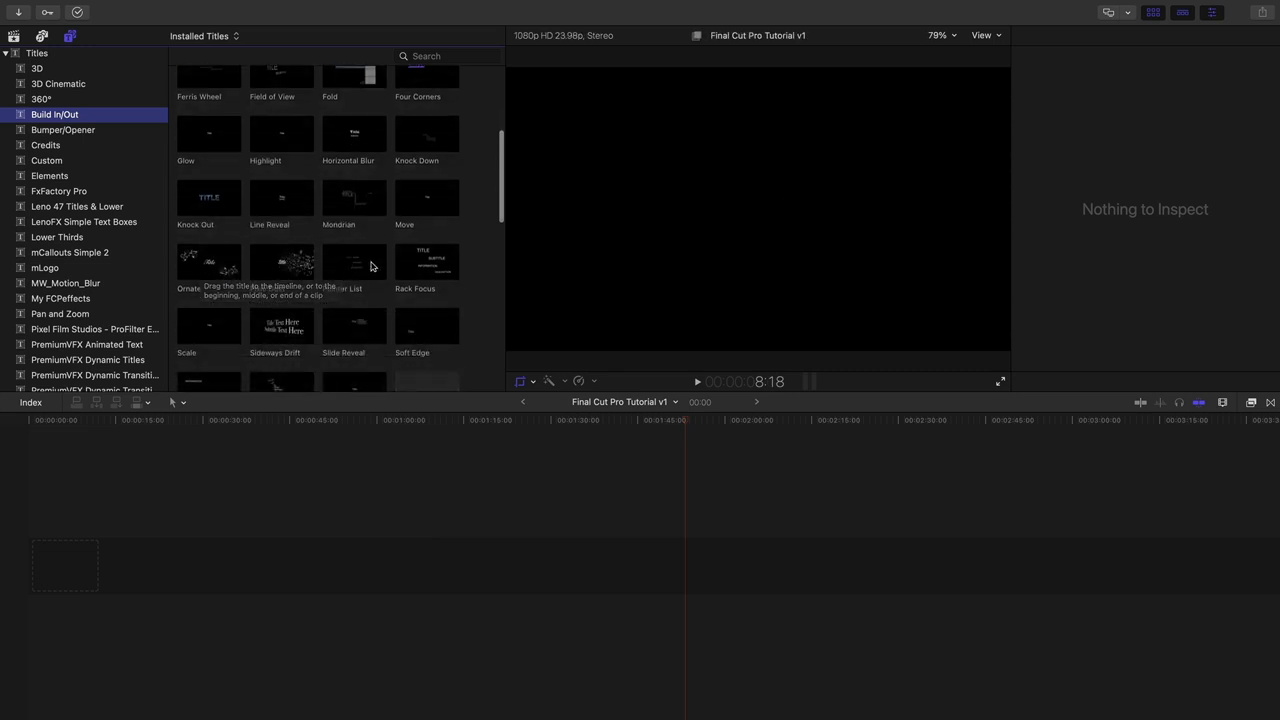
pyautogui.scroll(-3, 288, 244)
pyautogui.scroll(-10, 308, 200)
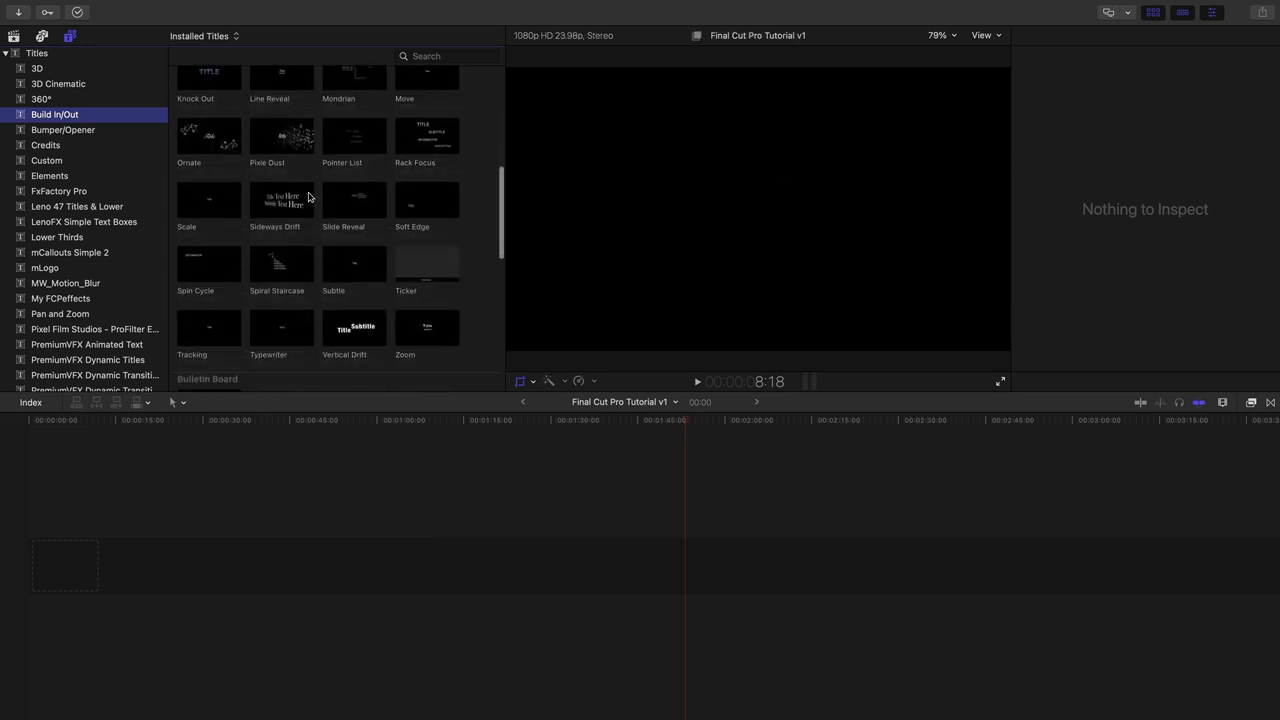
pyautogui.scroll(15, 310, 200)
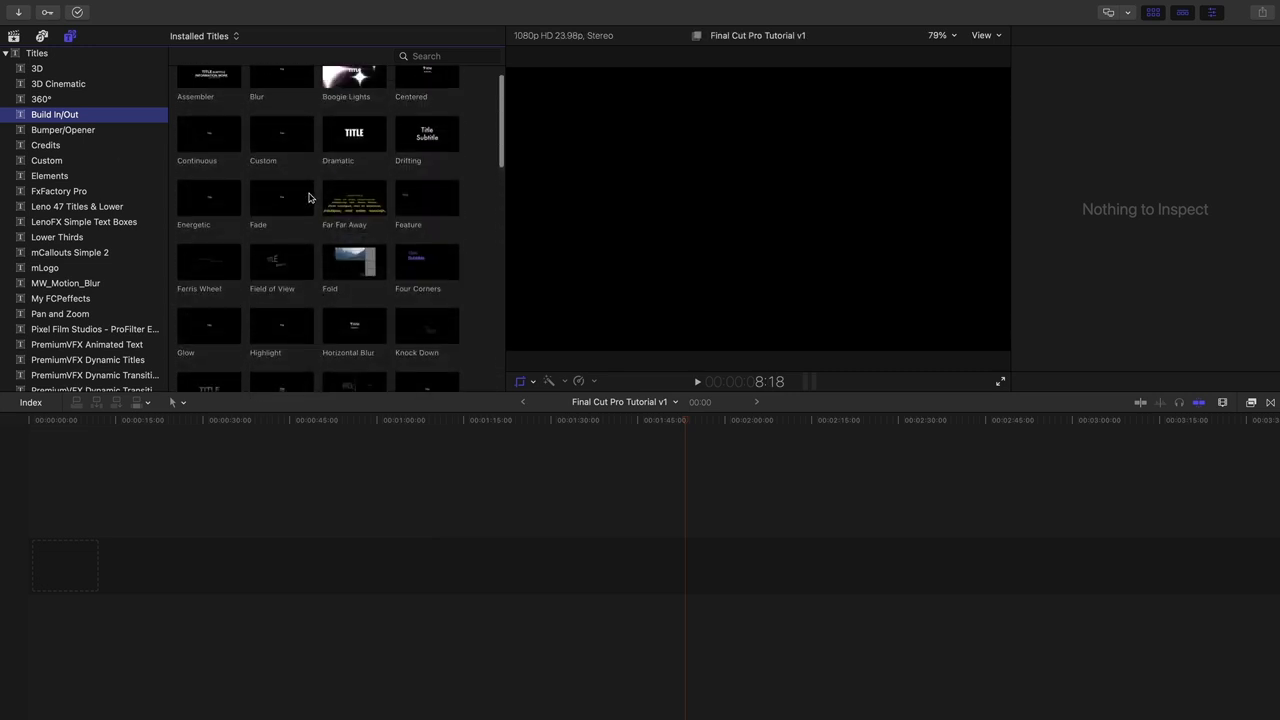
# Look over the add-on title categories, such as the PremiumVFX sets, in the Titles list.
pyautogui.scroll(-5, 93, 216)
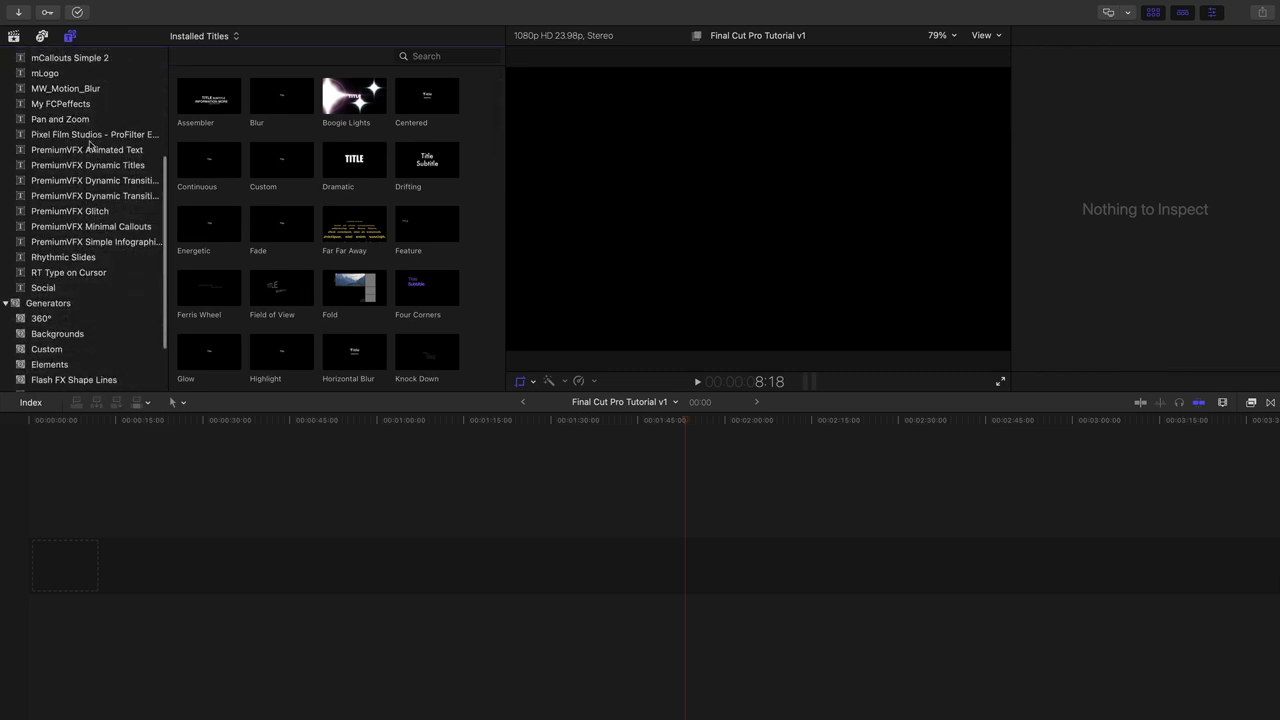
pyautogui.scroll(3, 99, 271)
pyautogui.scroll(-2, 99, 271)
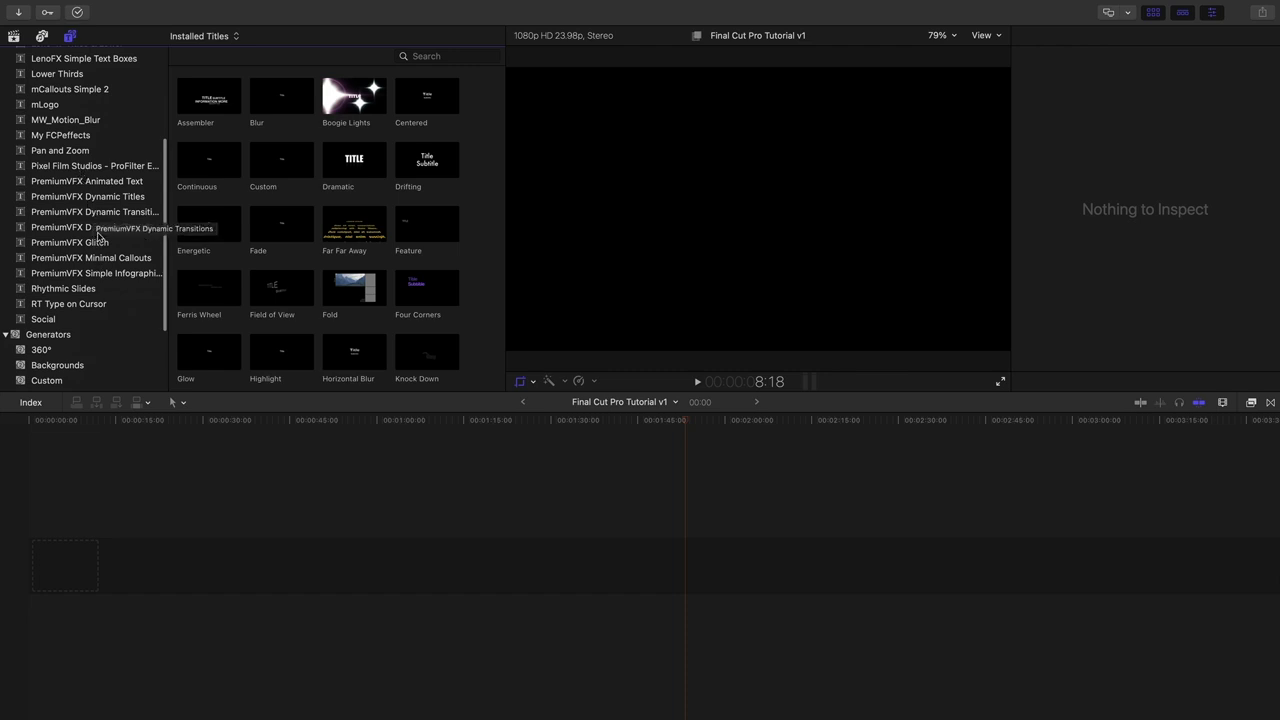
# Look through the generator categories and view the Backgrounds generators, such as Clouds and Underwater.
pyautogui.scroll(2, 97, 236)
pyautogui.scroll(-4, 97, 236)
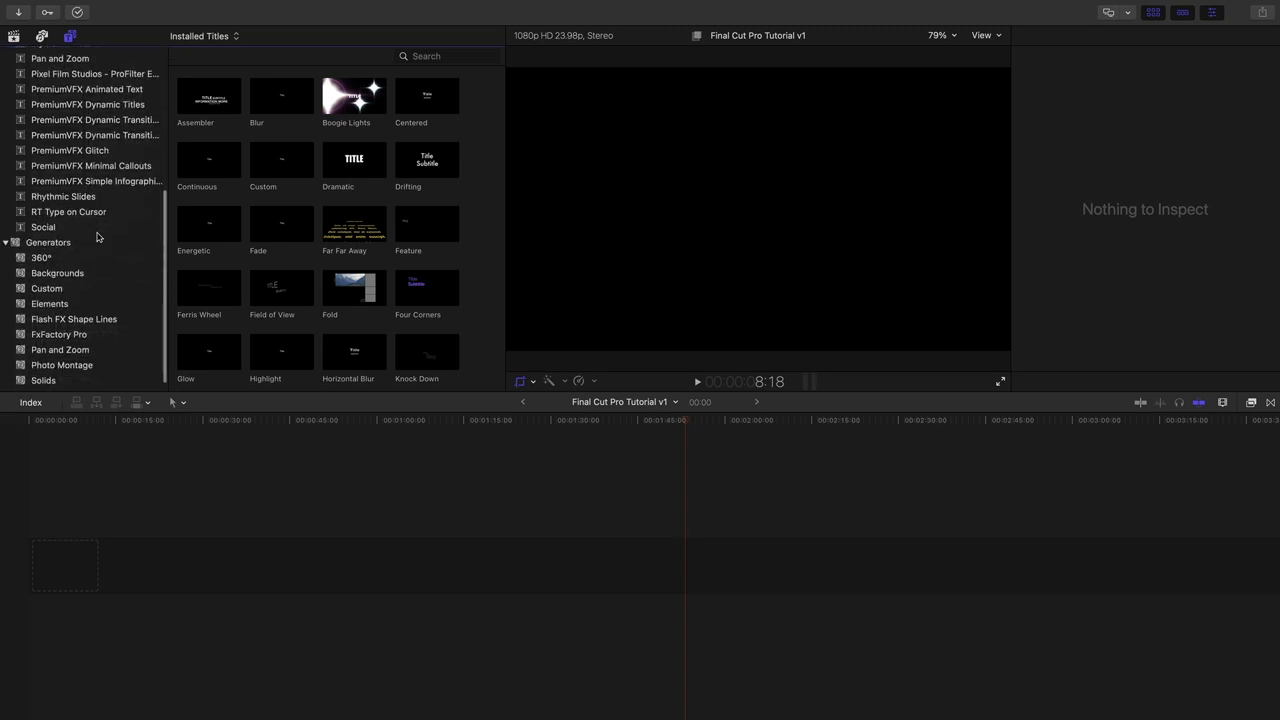
pyautogui.scroll(-1, 97, 236)
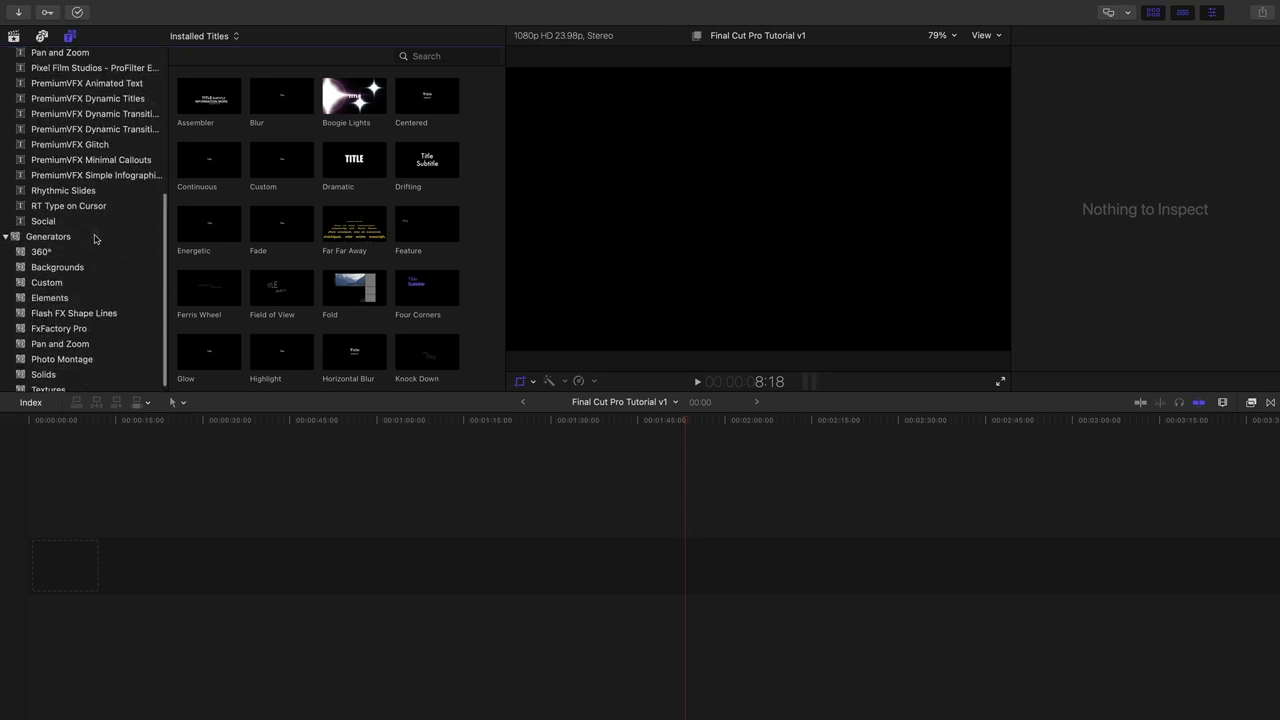
pyautogui.click(105, 272)
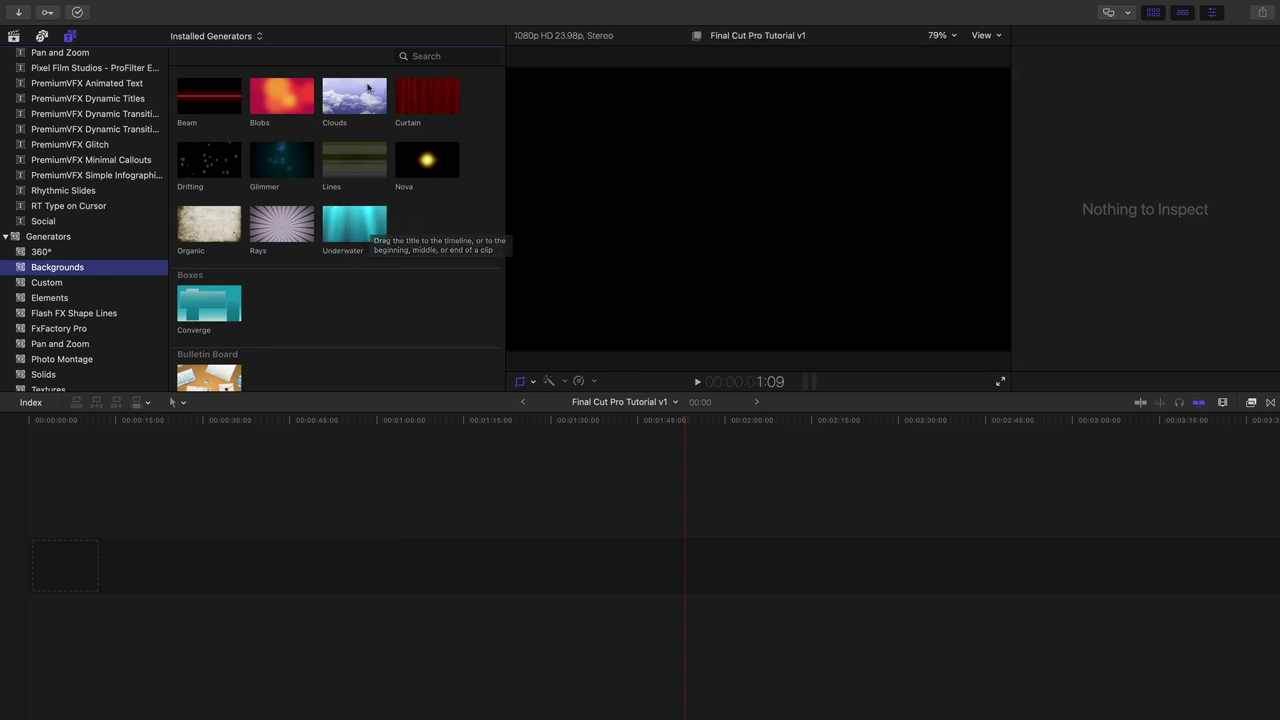
pyautogui.scroll(-1, 132, 277)
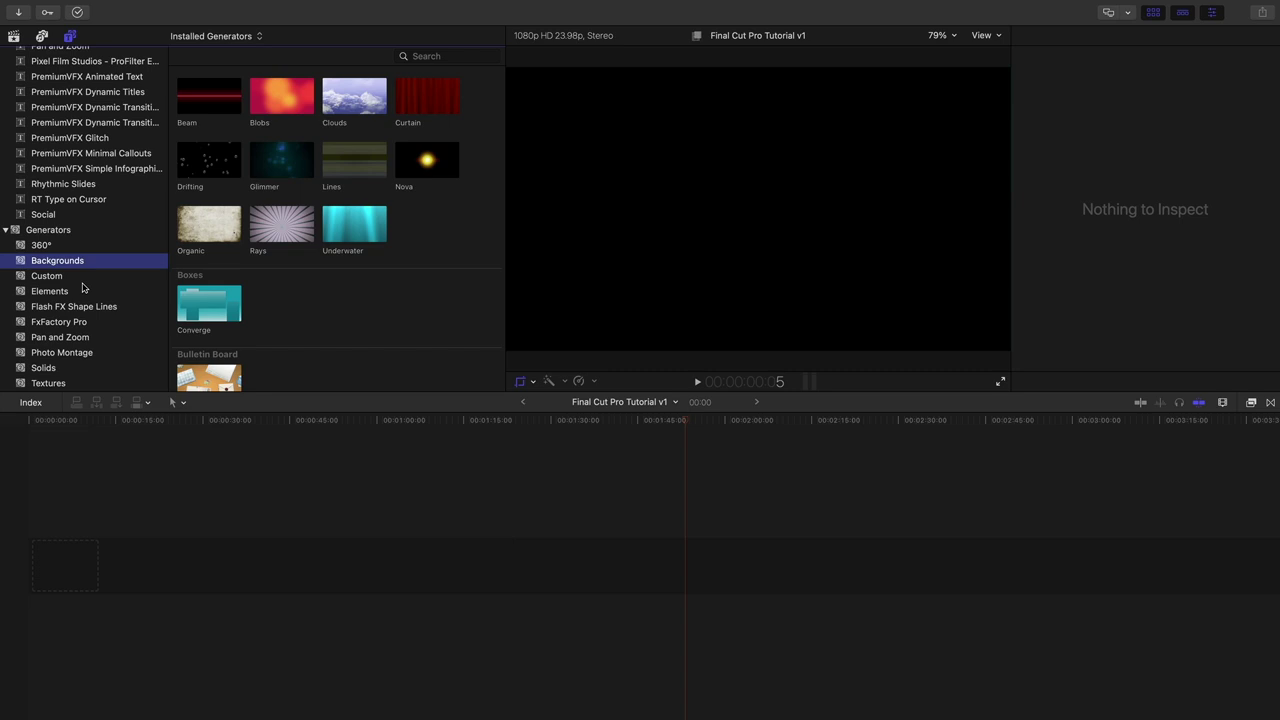
pyautogui.scroll(5, 83, 288)
pyautogui.scroll(-5, 121, 281)
pyautogui.scroll(10, 116, 234)
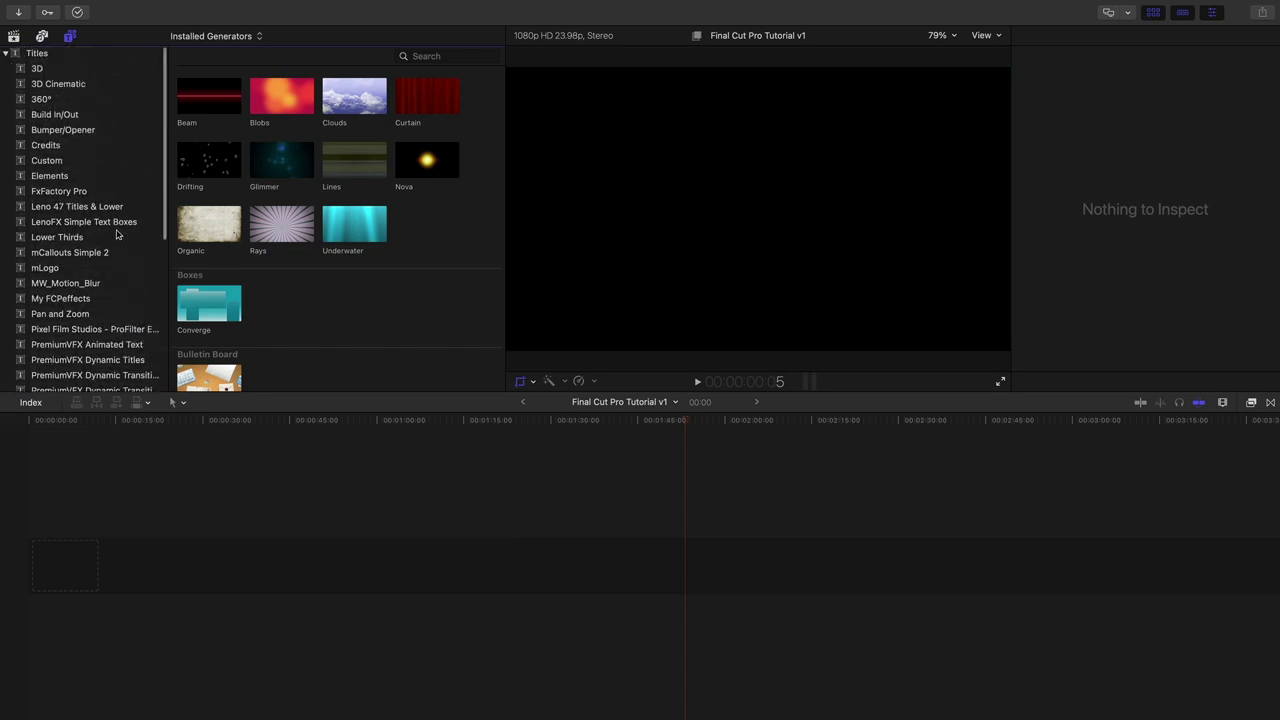
# Open the Effects browser and look through the video effect categories, viewing the Keying effects.
pyautogui.click(1251, 403)
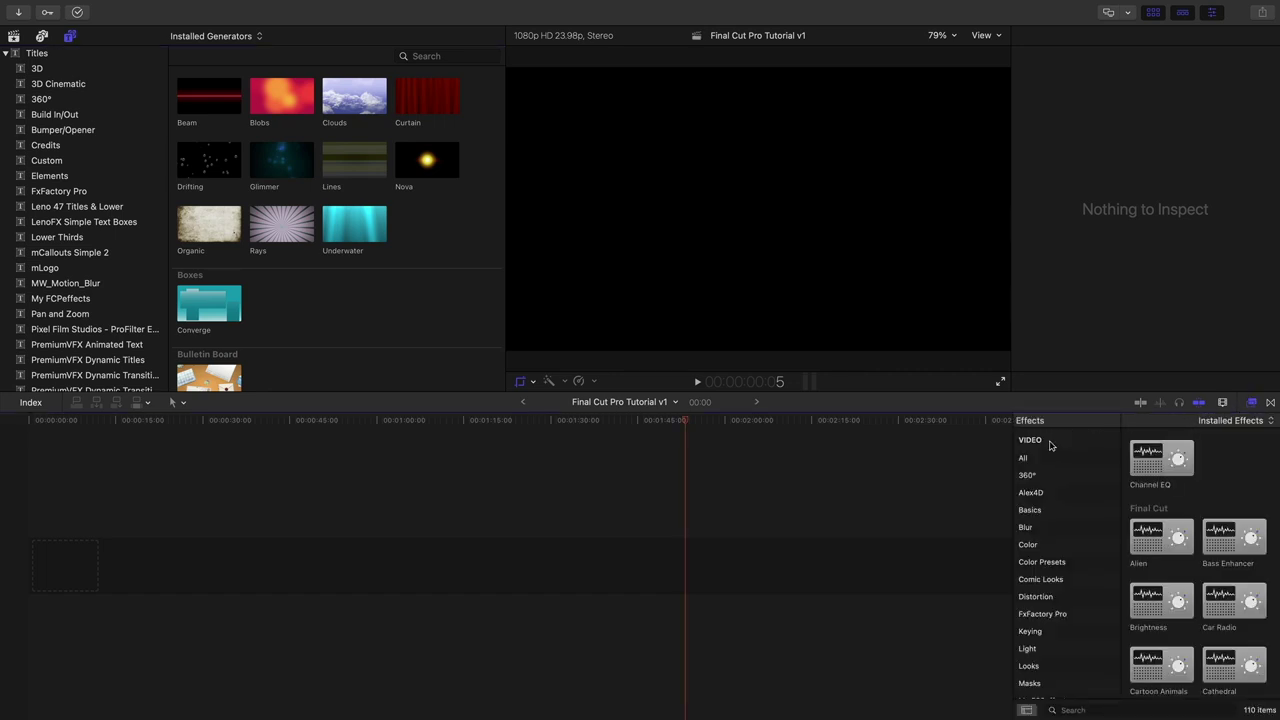
pyautogui.scroll(-5, 1058, 500)
pyautogui.scroll(2, 1058, 500)
pyautogui.click(1054, 548)
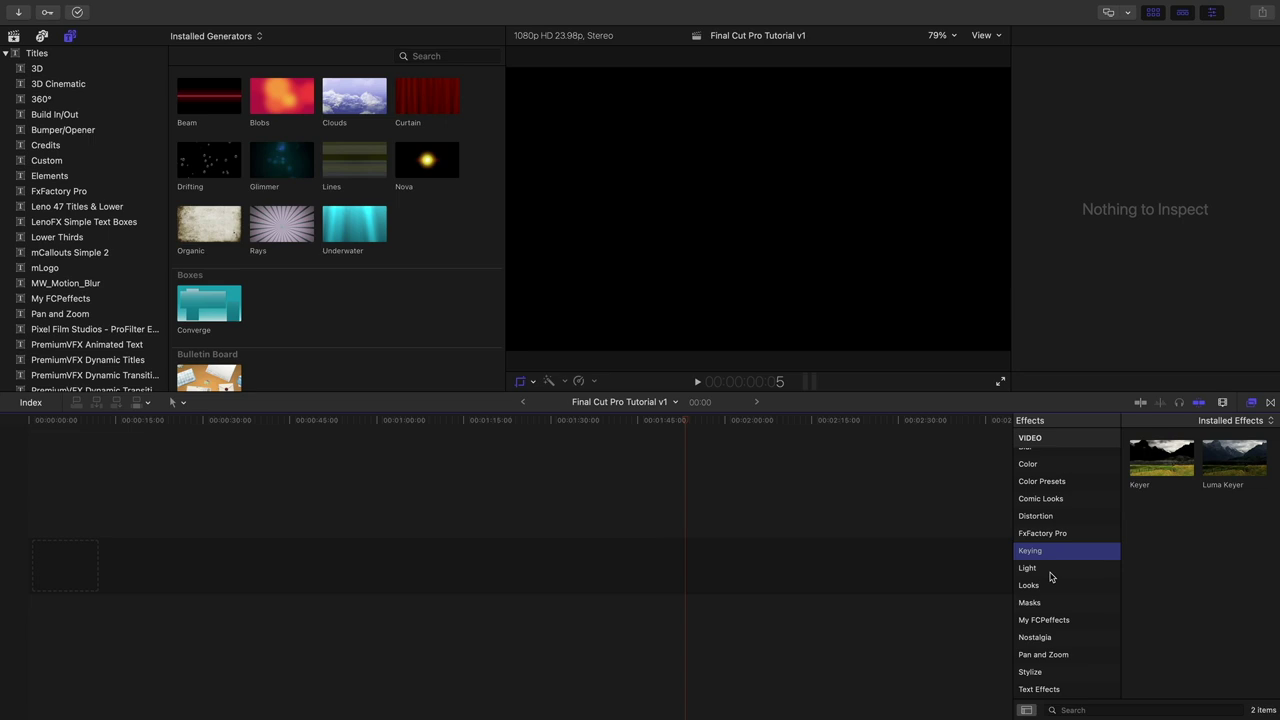
pyautogui.scroll(2, 1050, 575)
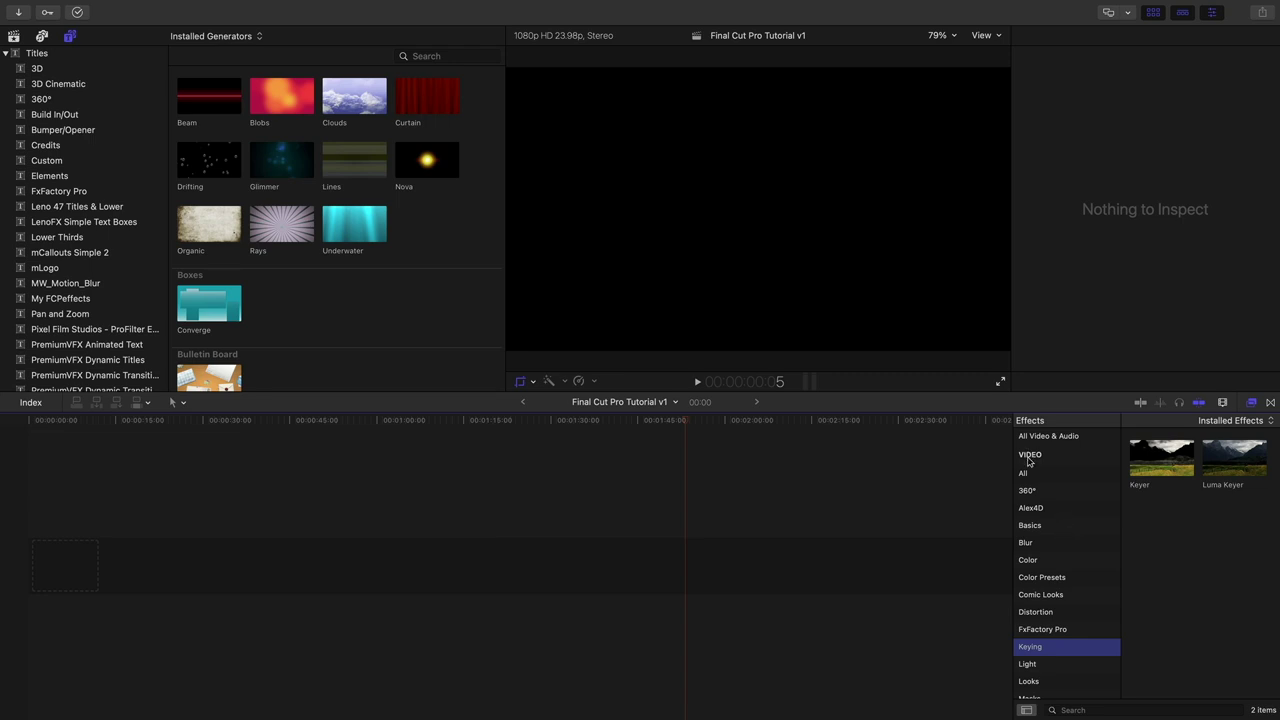
# Open the Transitions browser and view the Blurs and Objects transitions.
pyautogui.click(1268, 403)
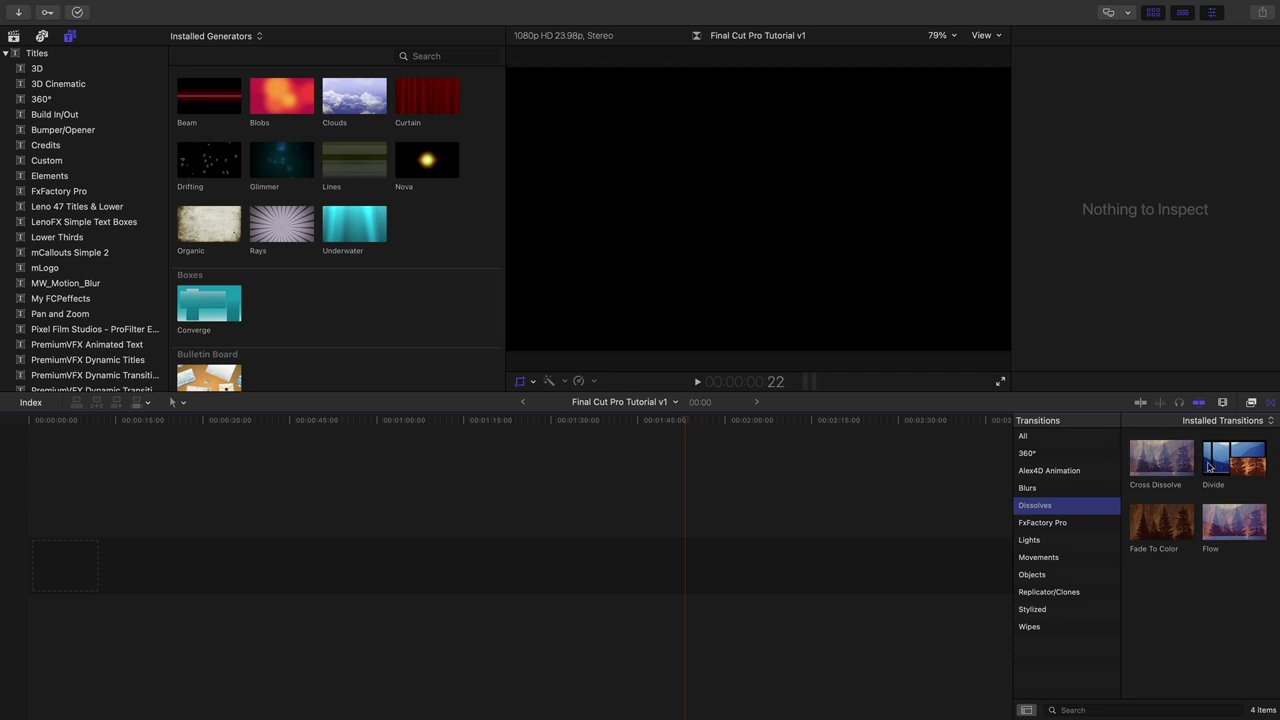
pyautogui.click(1058, 488)
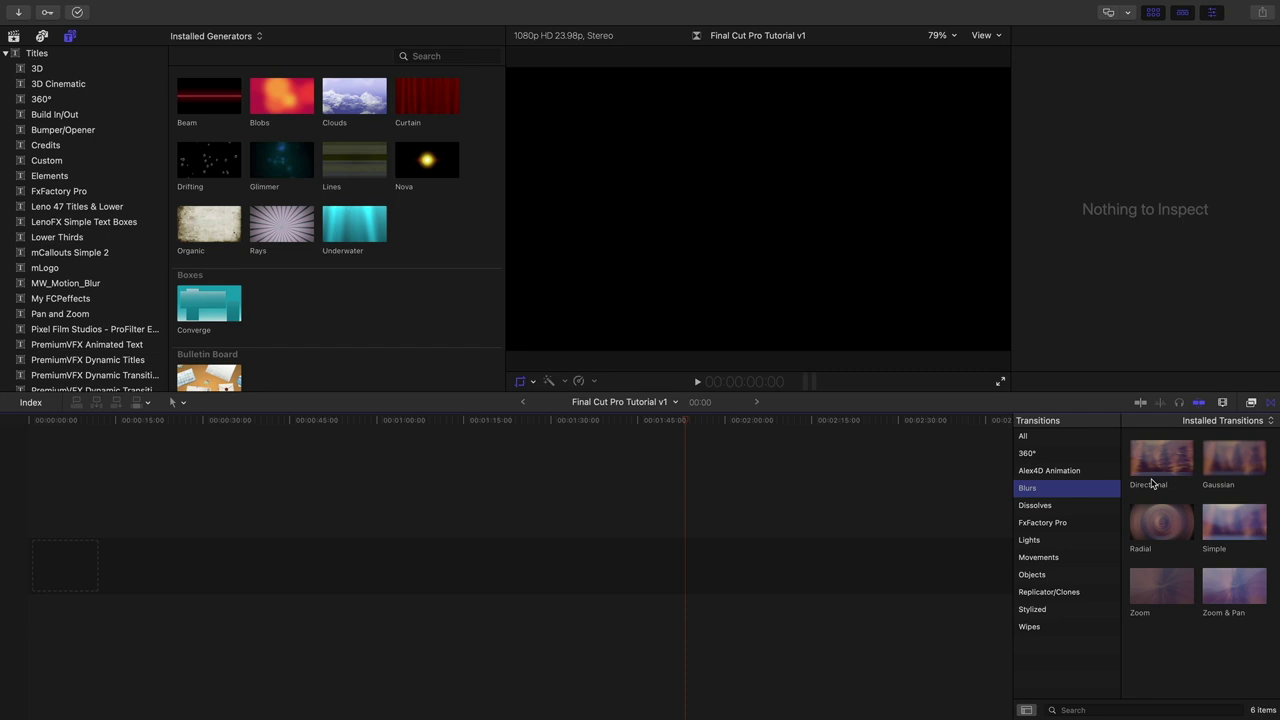
pyautogui.click(1066, 574)
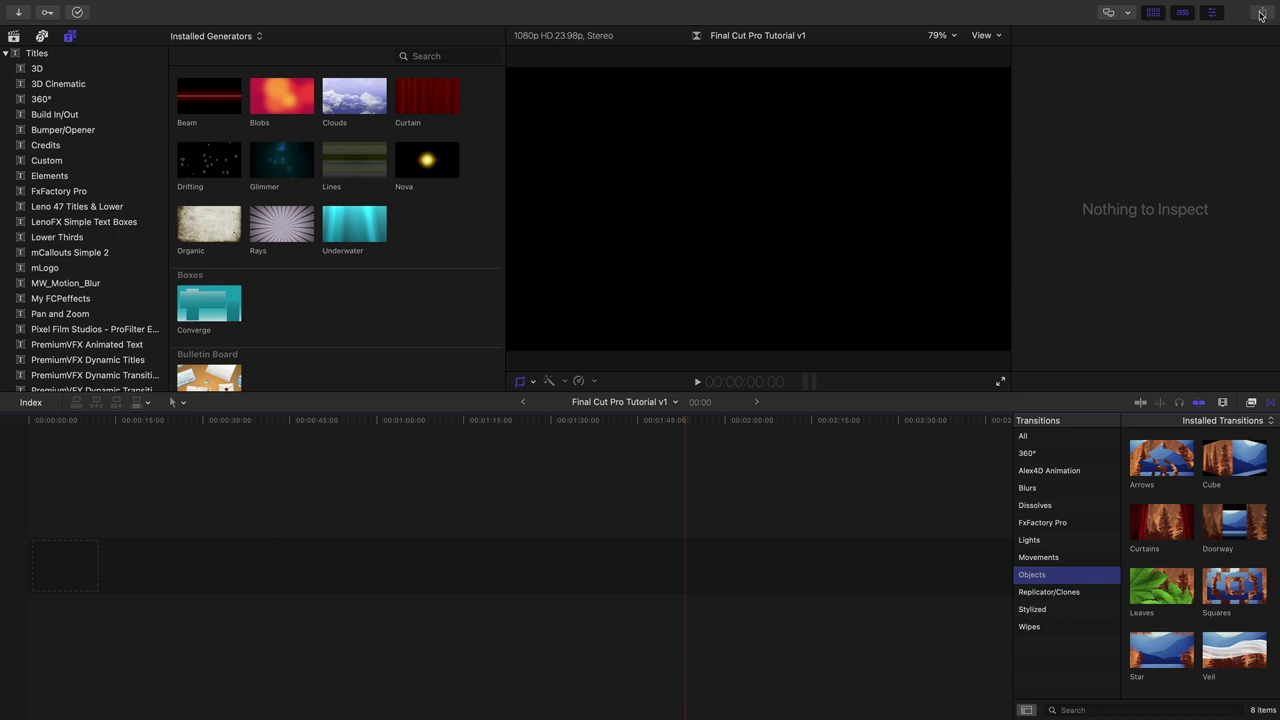
# Add the Converge generator to the start of the timeline and review the available share and export destinations.
pyautogui.moveTo(249, 290); pyautogui.dragTo(151, 578)
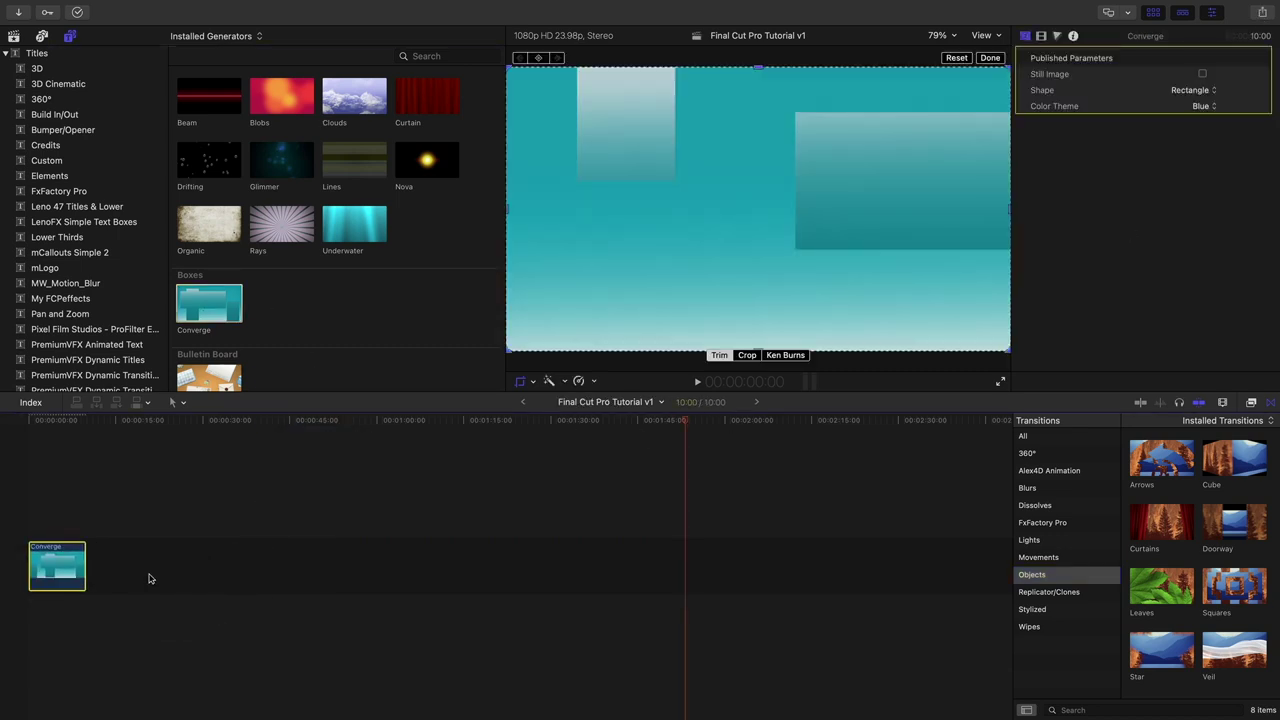
pyautogui.click(1262, 14)
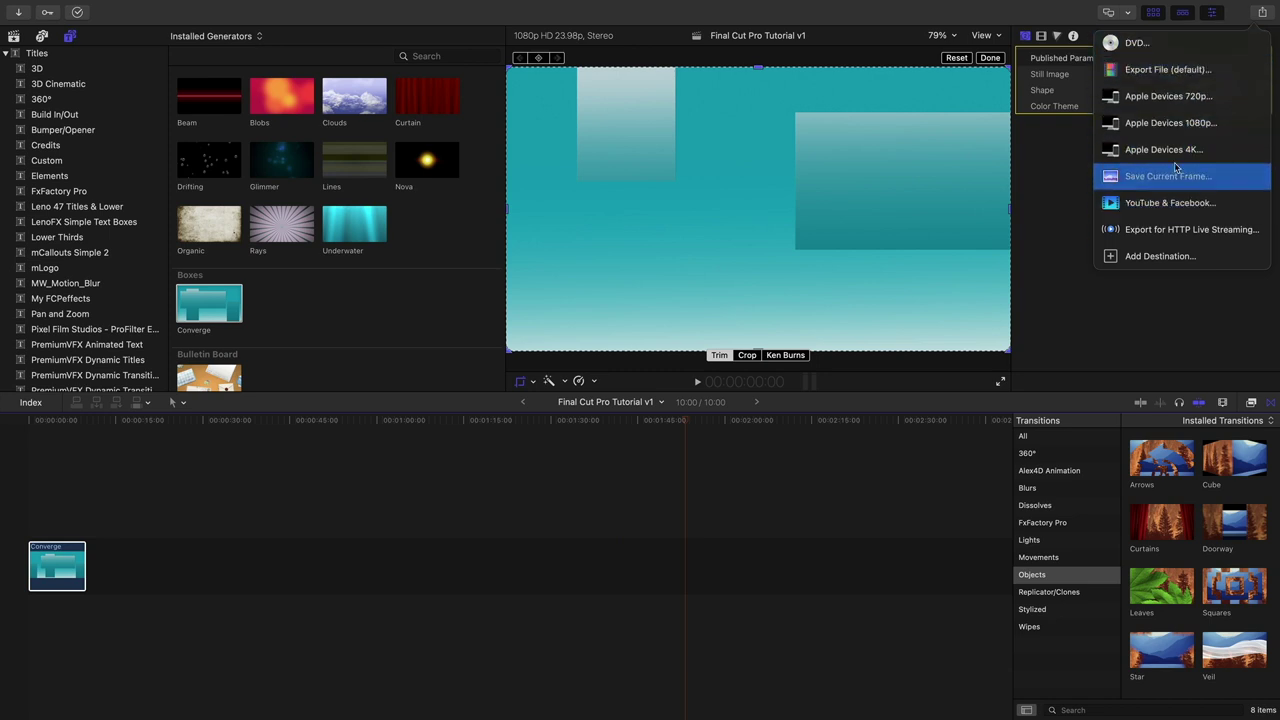
pyautogui.click(734, 456)
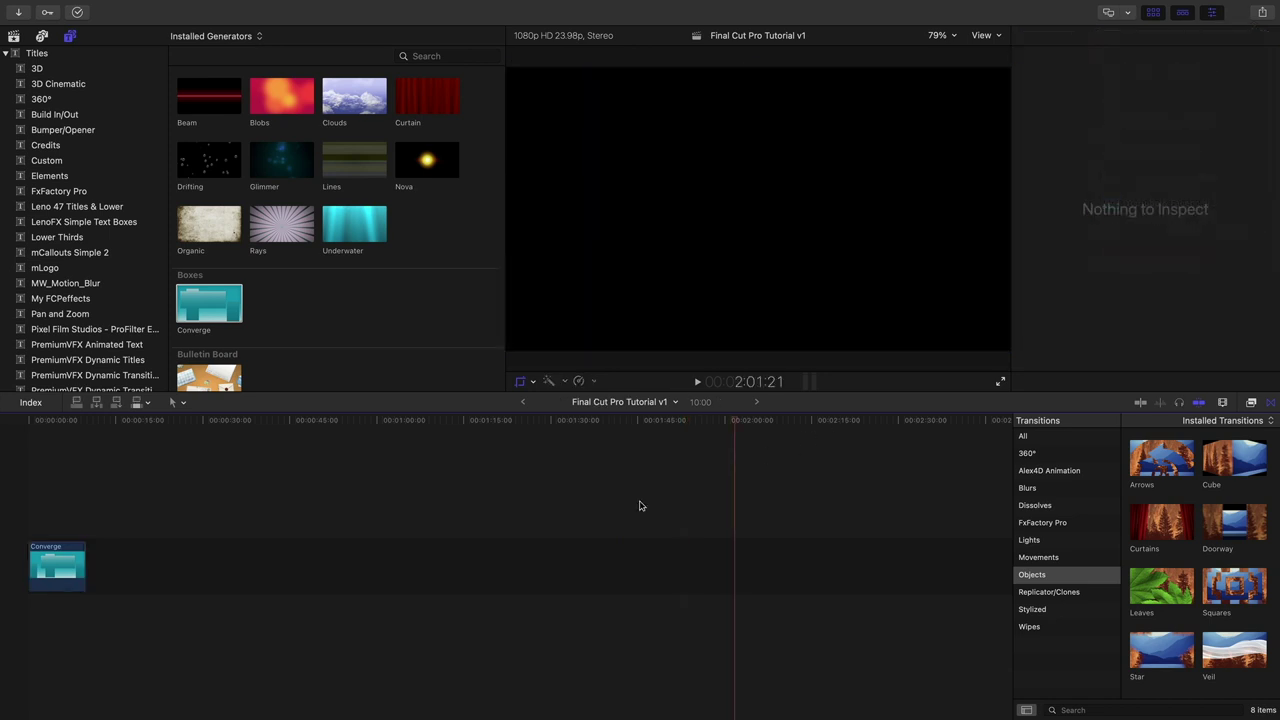
# Switch from the Transitions browser back to the Effects browser to view the Color Presets effects.
pyautogui.click(1251, 402)
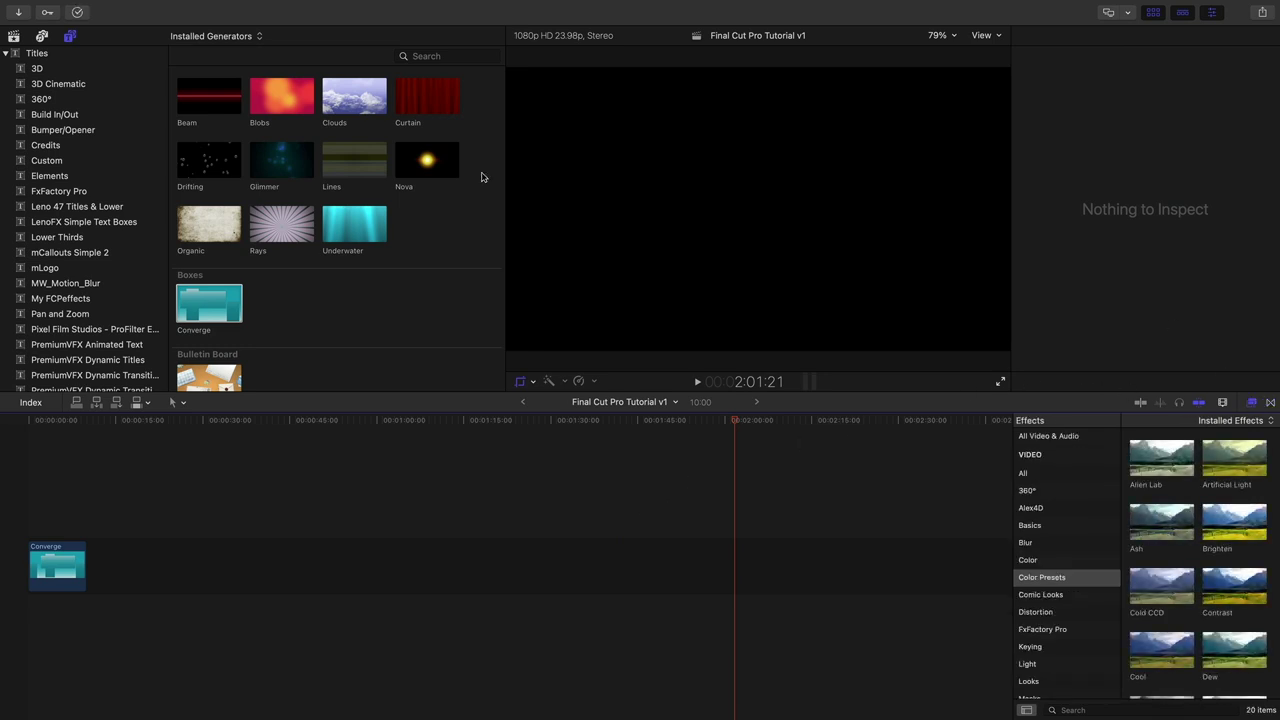